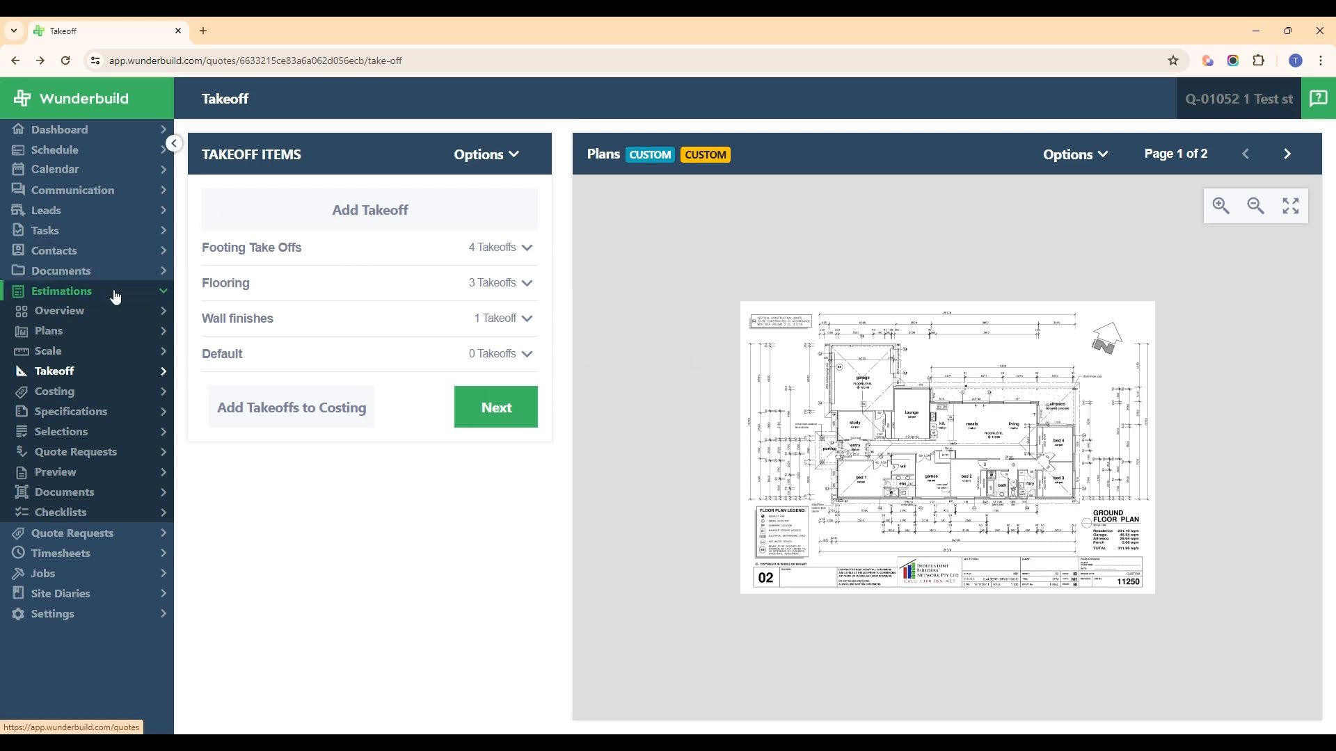
Expand the Footing Take Offs, Flooring, Wall finishes and Default groups to review their takeoff items.
click(380, 252)
click(358, 452)
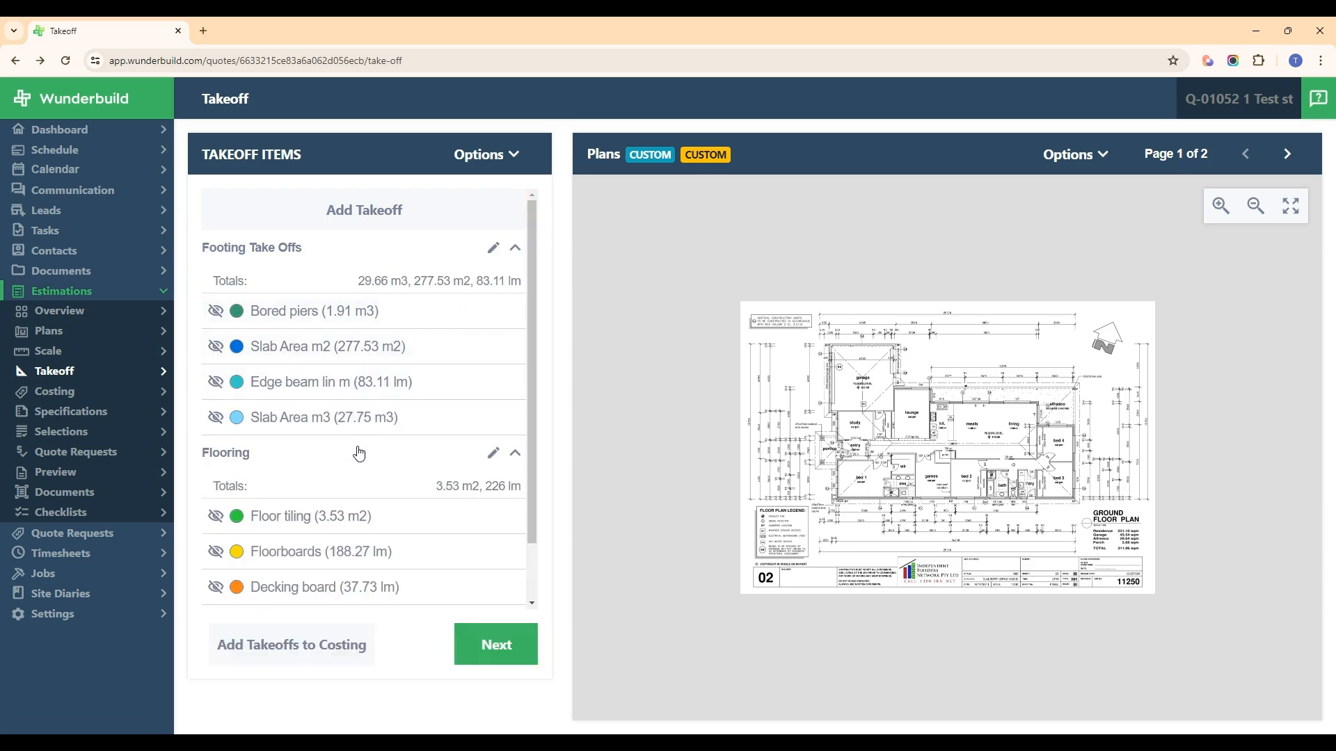
scroll(382, 515, down, 1)
click(376, 555)
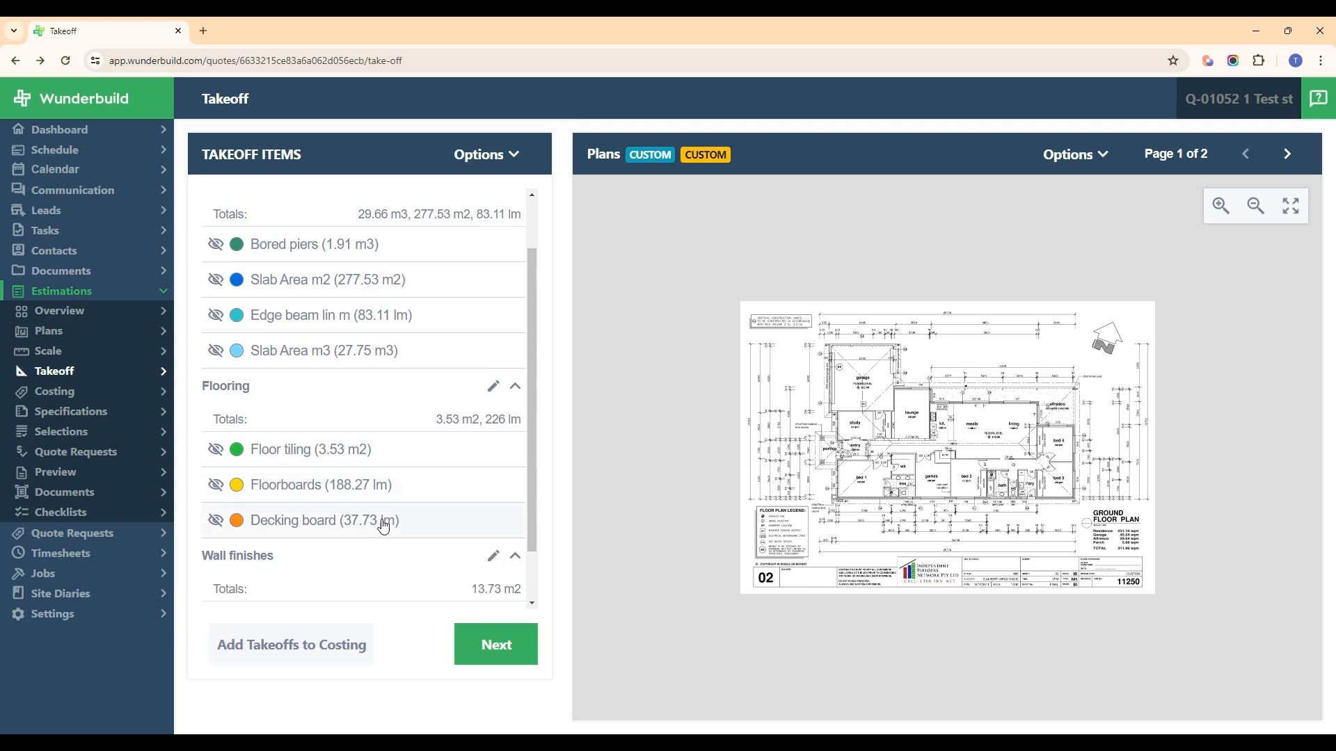
scroll(382, 525, down, 1)
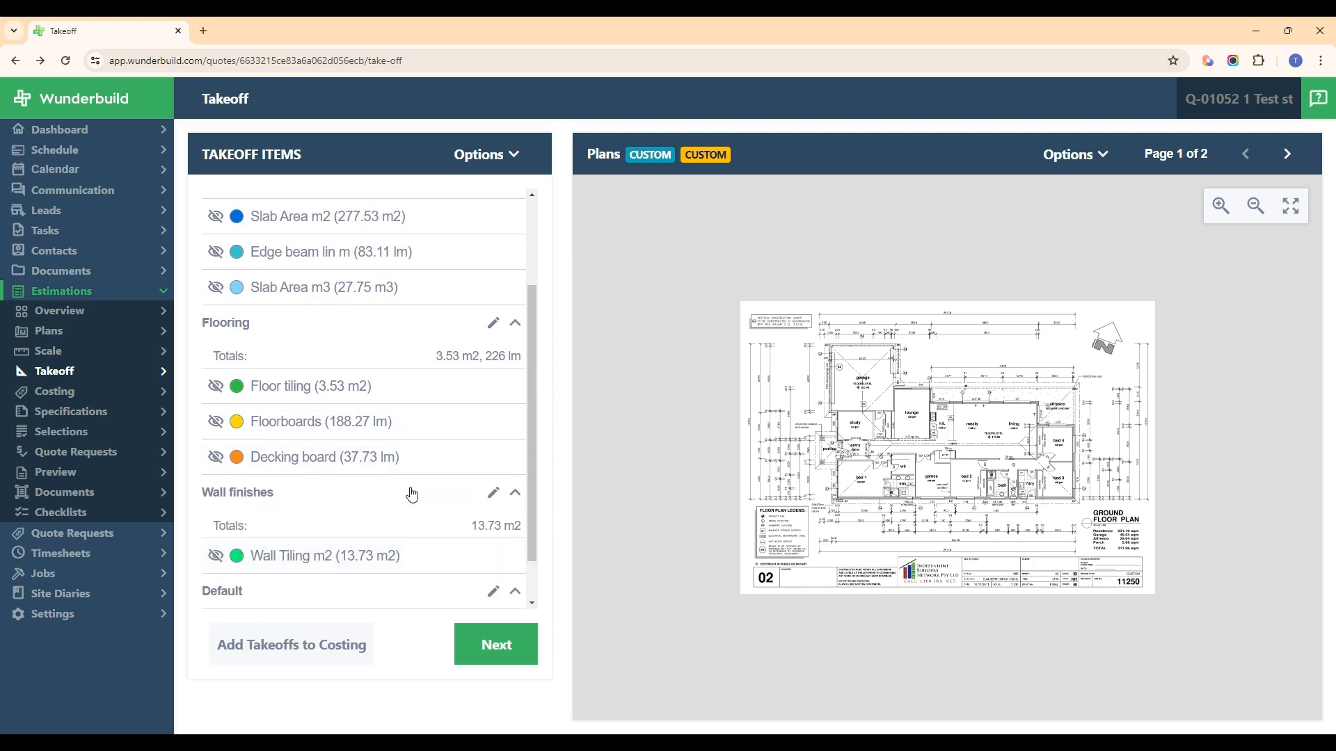
click(361, 592)
scroll(353, 605, down, 1)
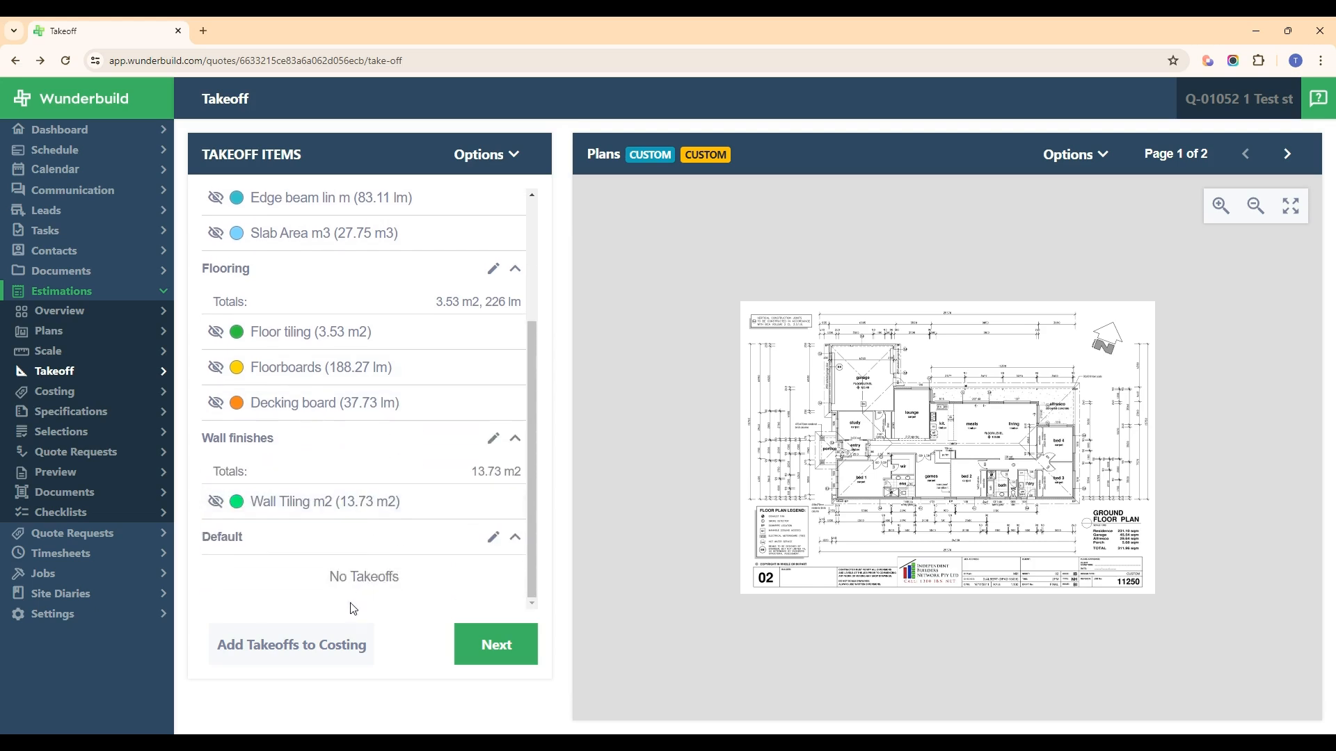
Start adding the takeoffs to costing and assign Bored piers to the category 1030 - Services & Utilities.
click(282, 658)
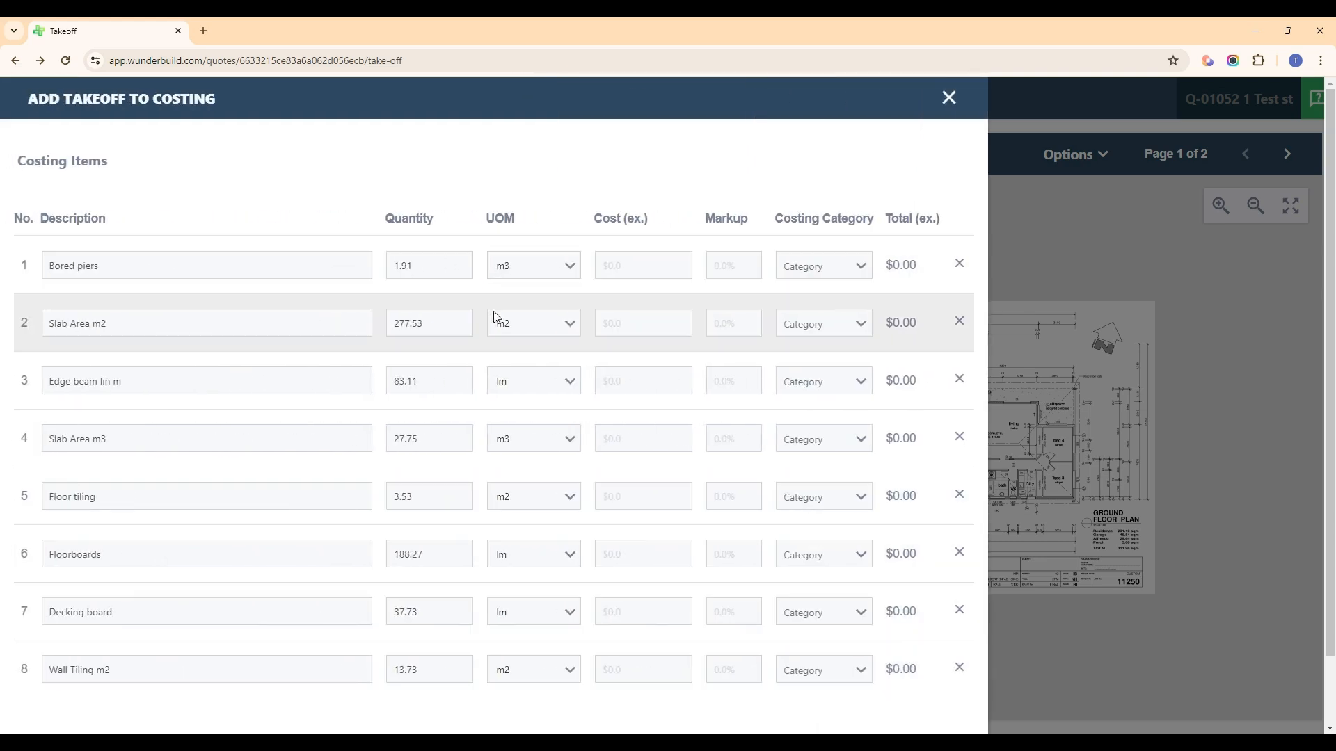
scroll(474, 386, down, 2)
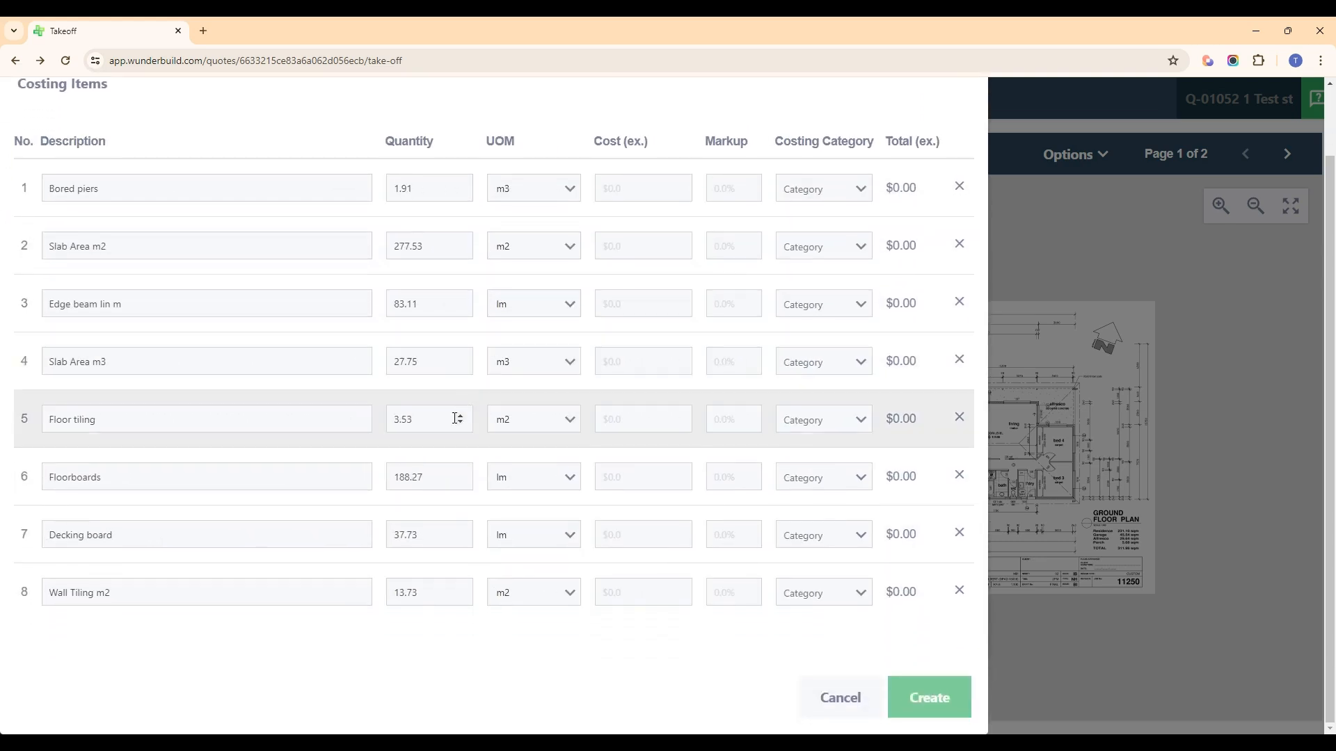
scroll(457, 418, up, 2)
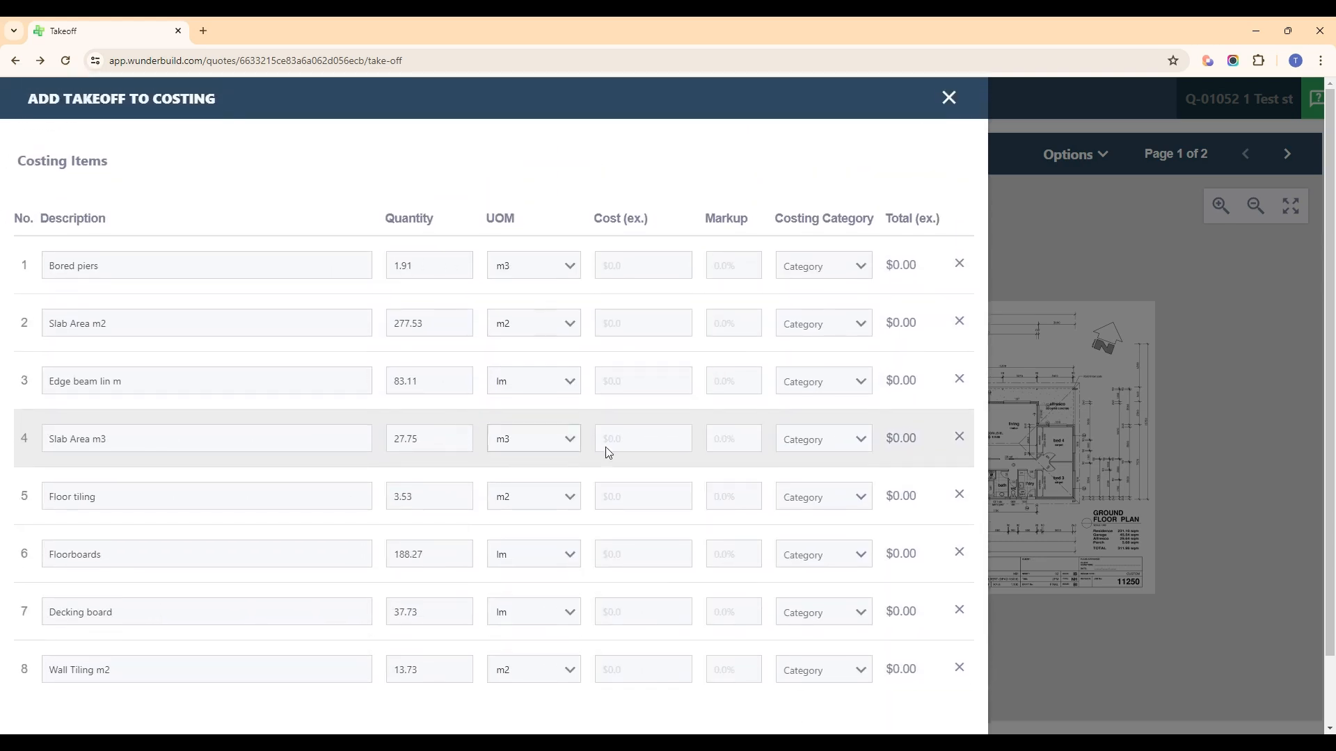
click(865, 267)
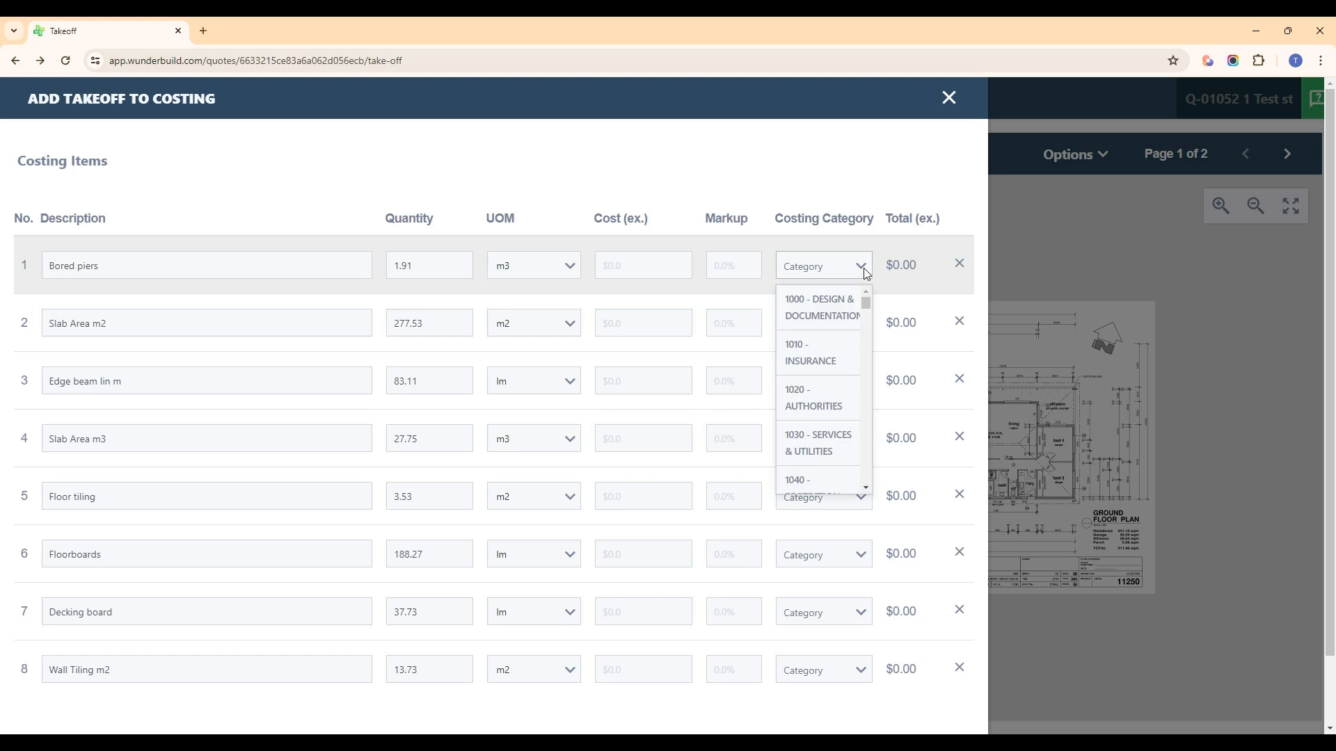
scroll(821, 412, down, 2)
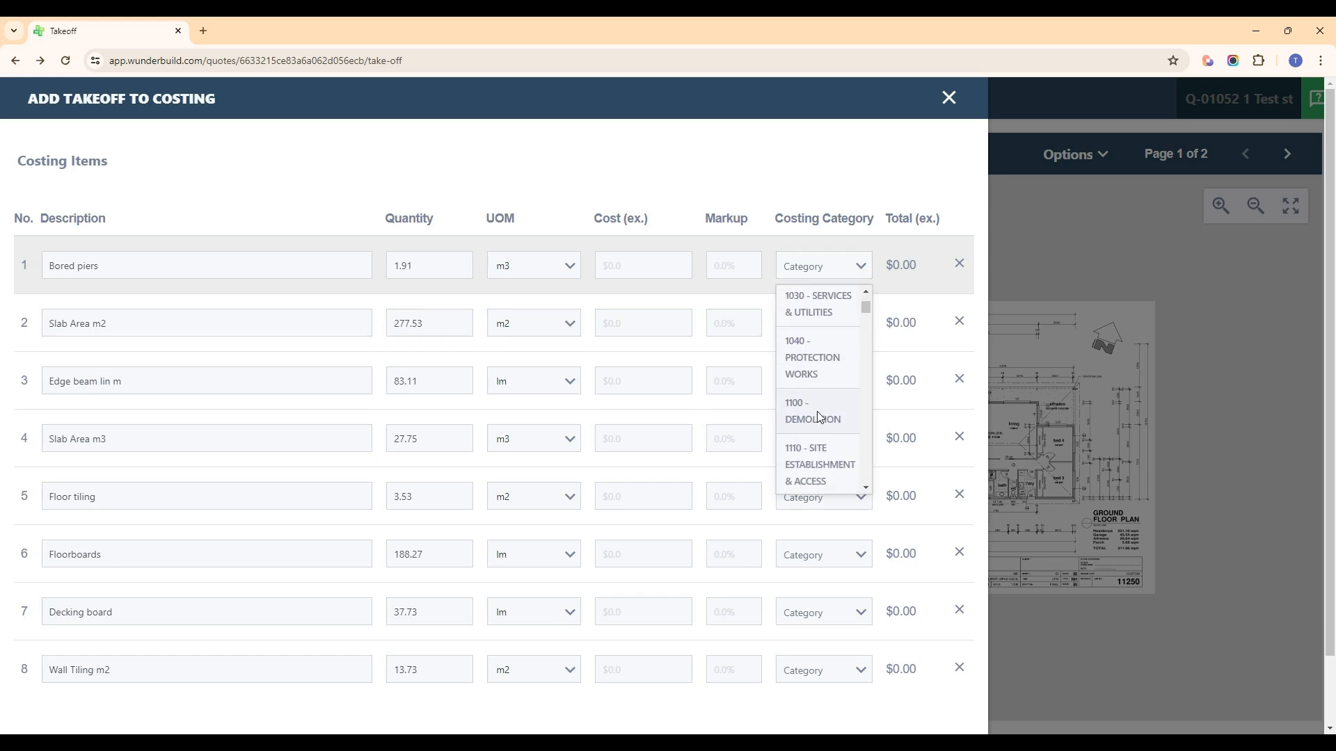
click(825, 309)
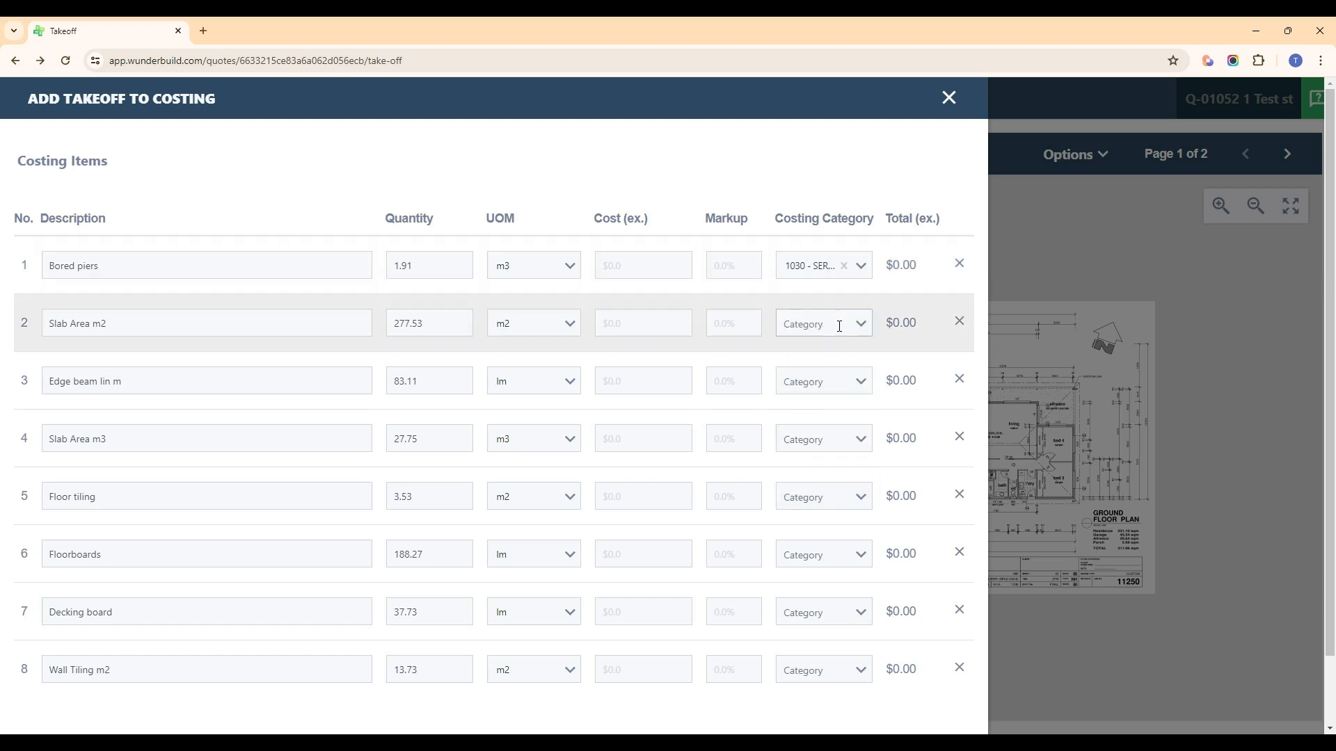
Assign Slab Area m2 and Slab Area m3 to 1010 - Insurance, and Edge beam lin m to 1000 - Design & Documentation.
click(845, 324)
click(828, 424)
click(842, 381)
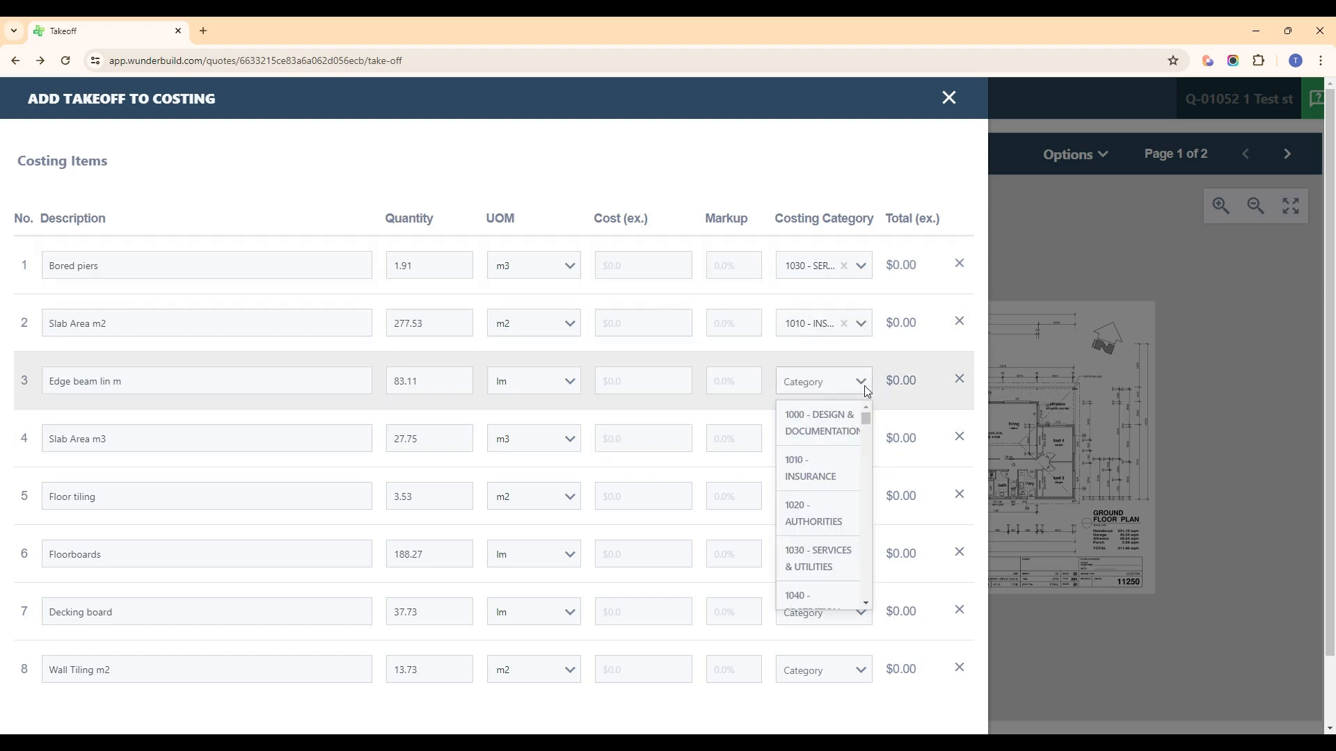
click(825, 423)
click(857, 446)
click(834, 531)
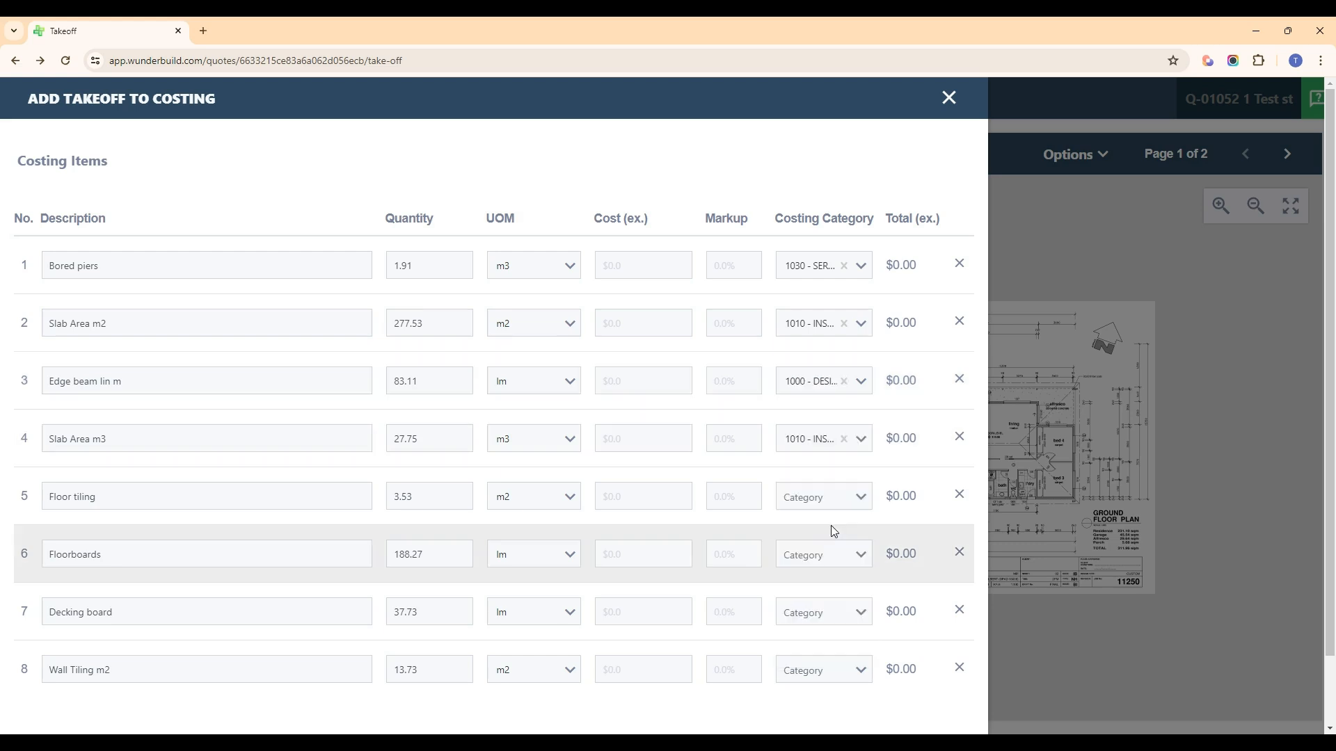
Assign Floor tiling to 1010 - Insurance, and Floorboards and Decking board to 1000 - Design & Documentation.
scroll(856, 535, down, 1)
click(860, 433)
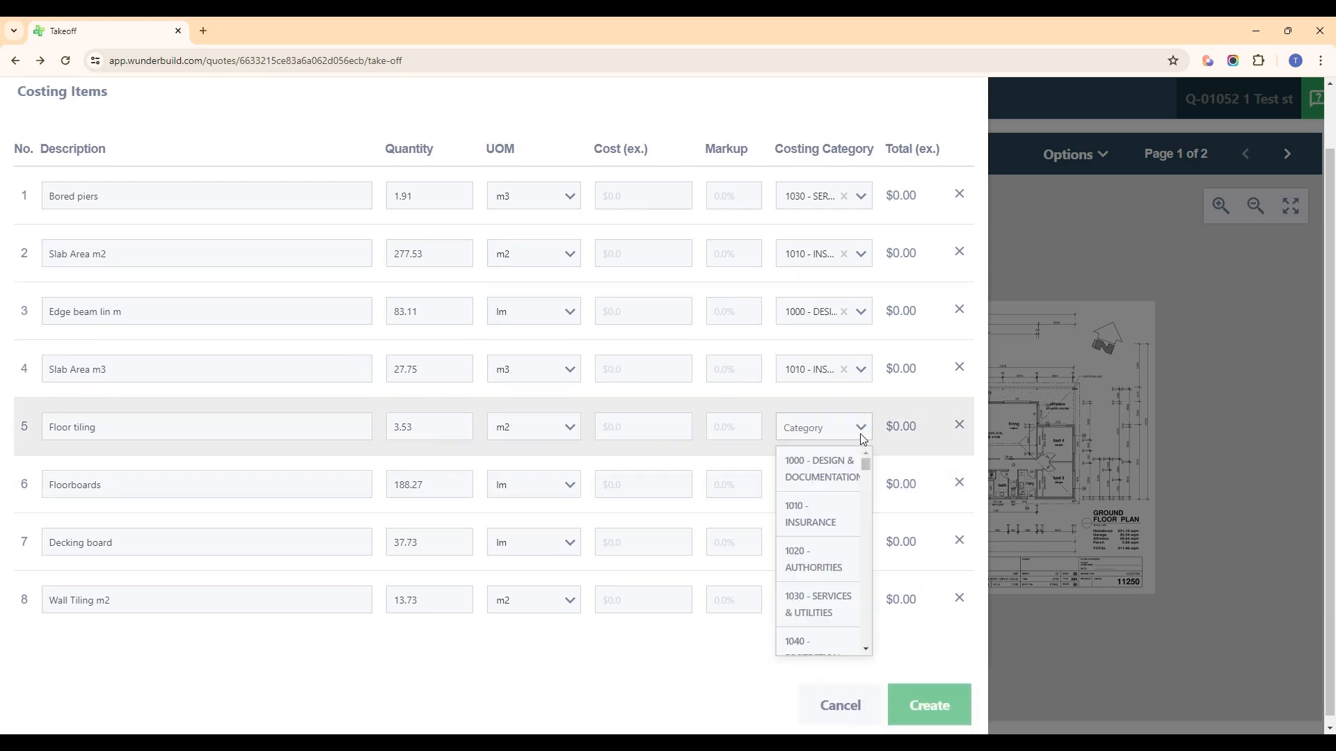
click(818, 512)
click(857, 487)
click(823, 529)
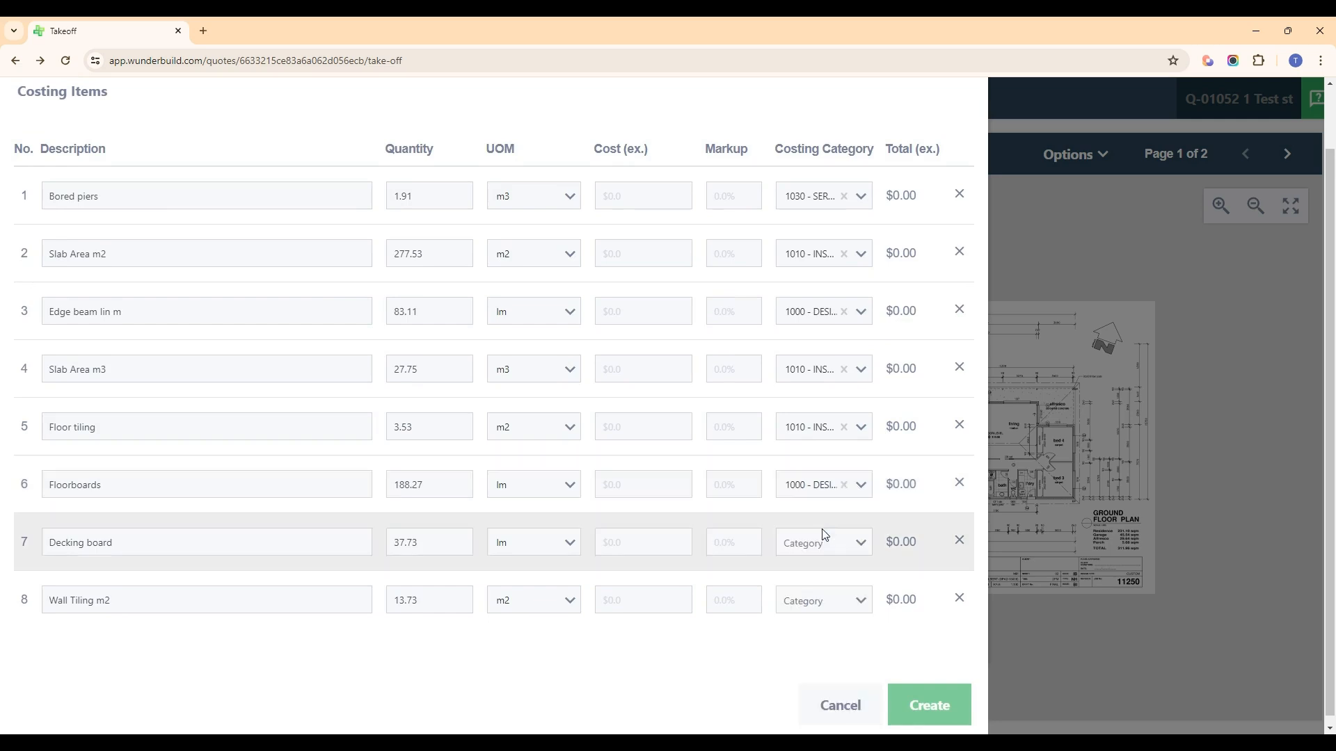
click(858, 544)
click(824, 577)
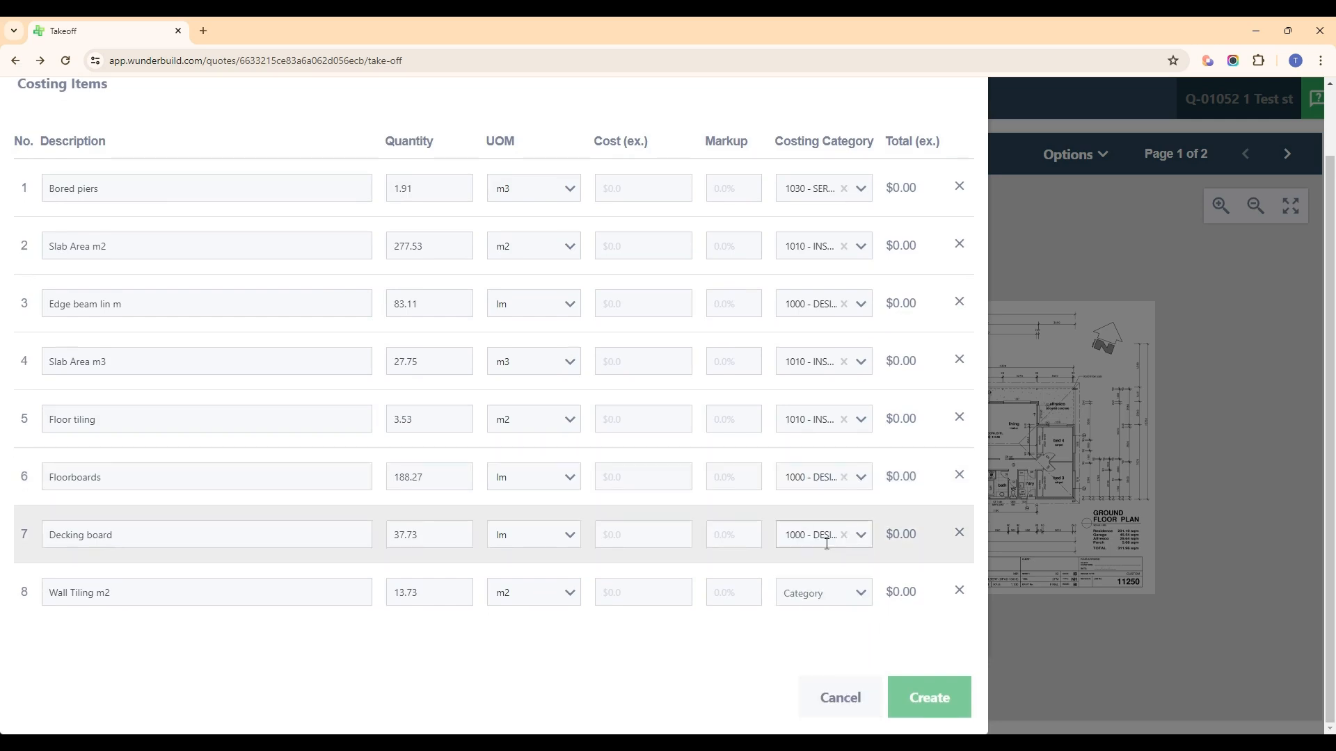
Assign Wall Tiling m2 to 1100 - Demolition, and cancel adding the takeoffs to costing.
click(861, 592)
scroll(838, 605, down, 3)
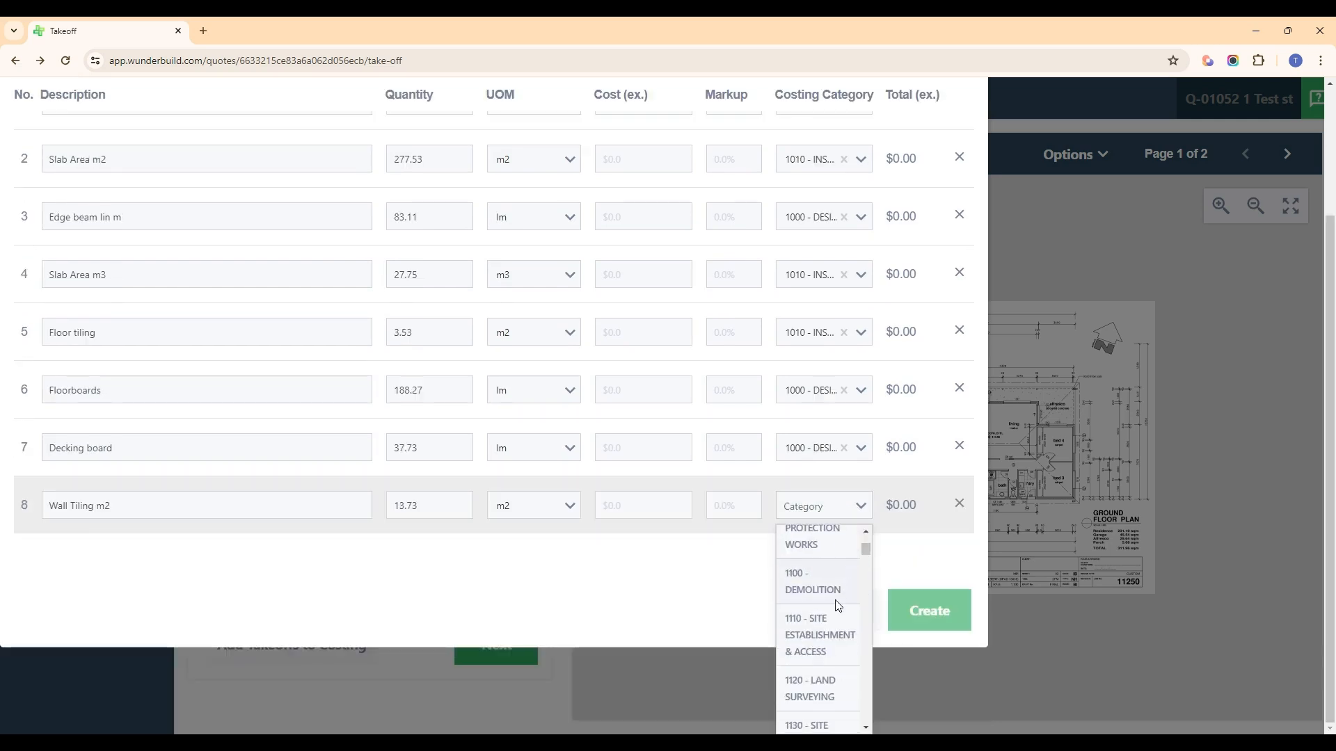
click(822, 580)
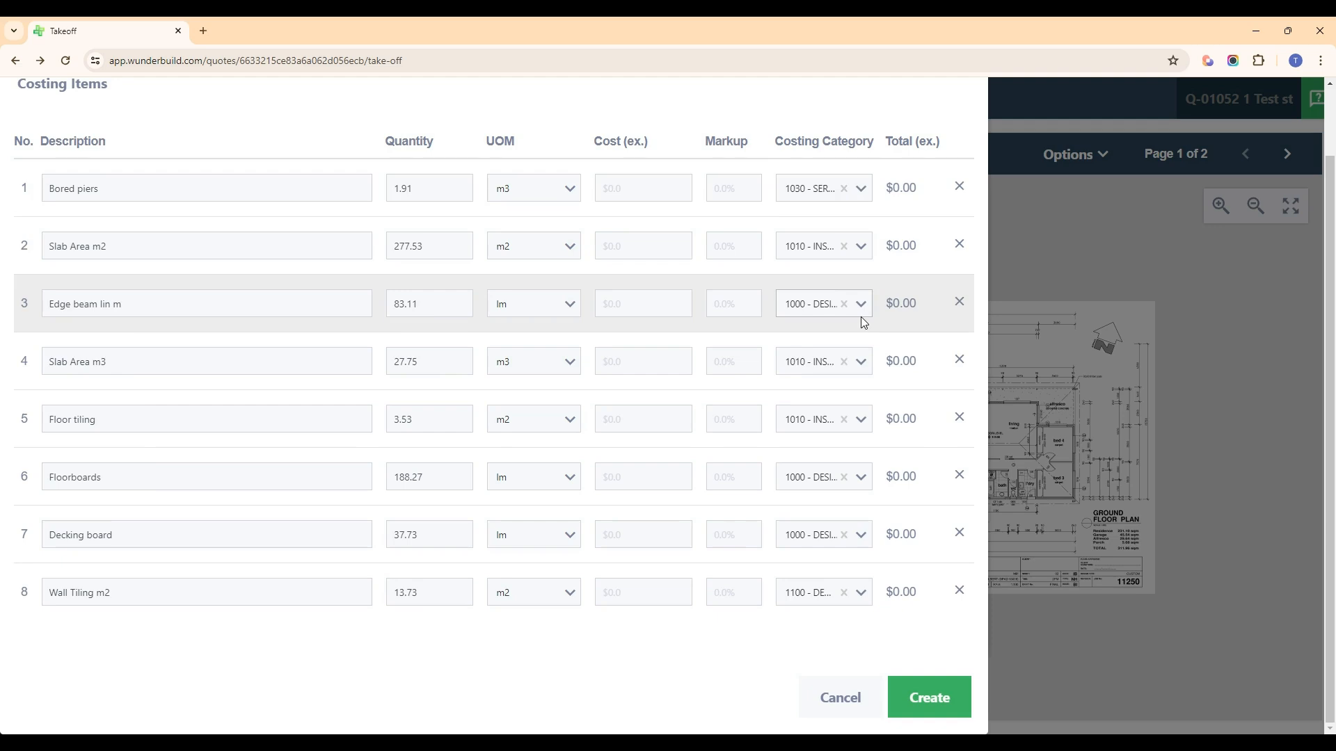
key(alt)
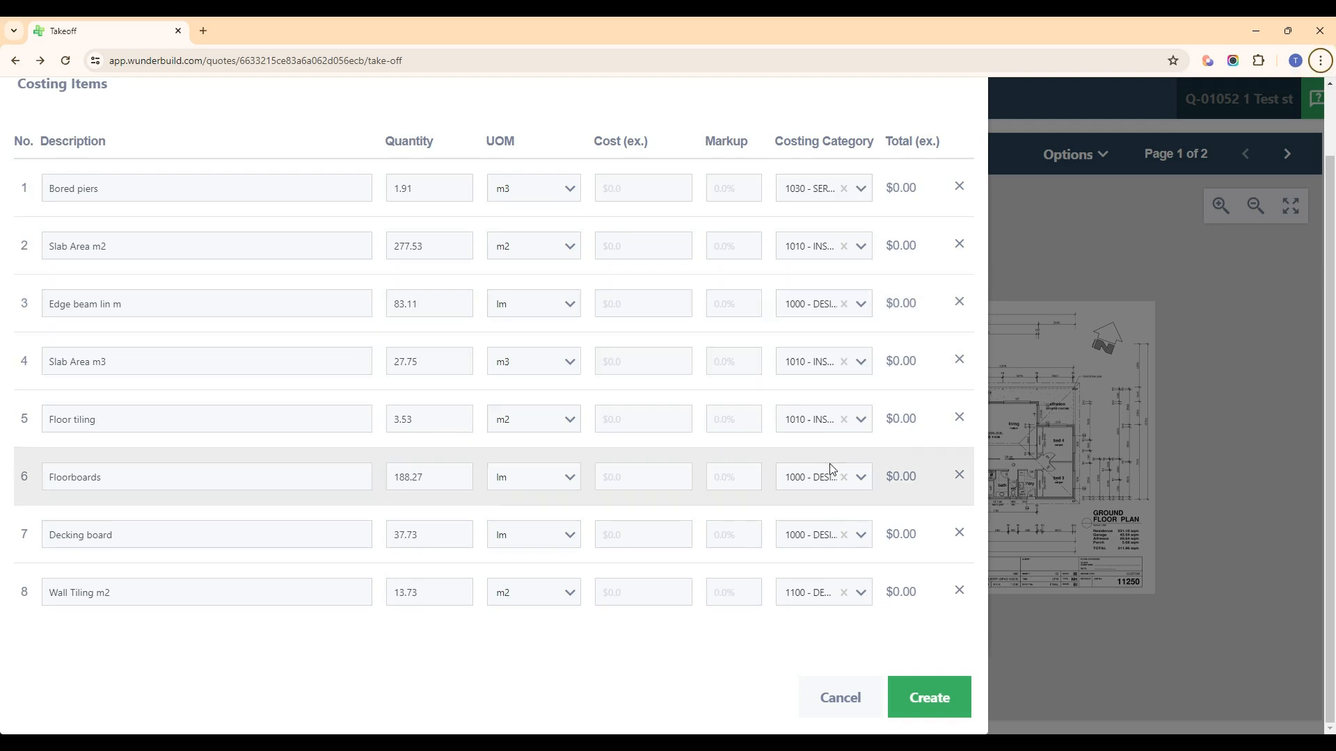
click(838, 701)
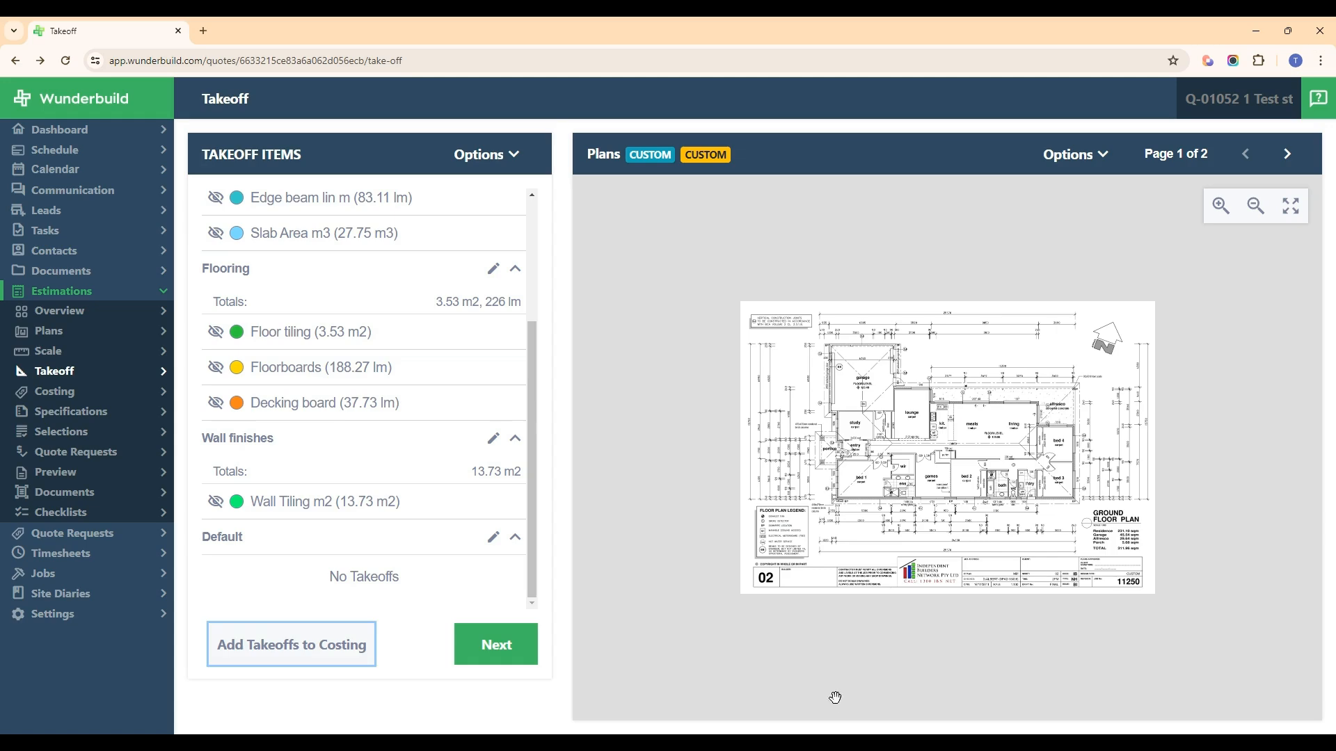
Proceed to the costing stage and view the items in category 2000 - Slabs, Footings, Structural Concrete.
click(504, 653)
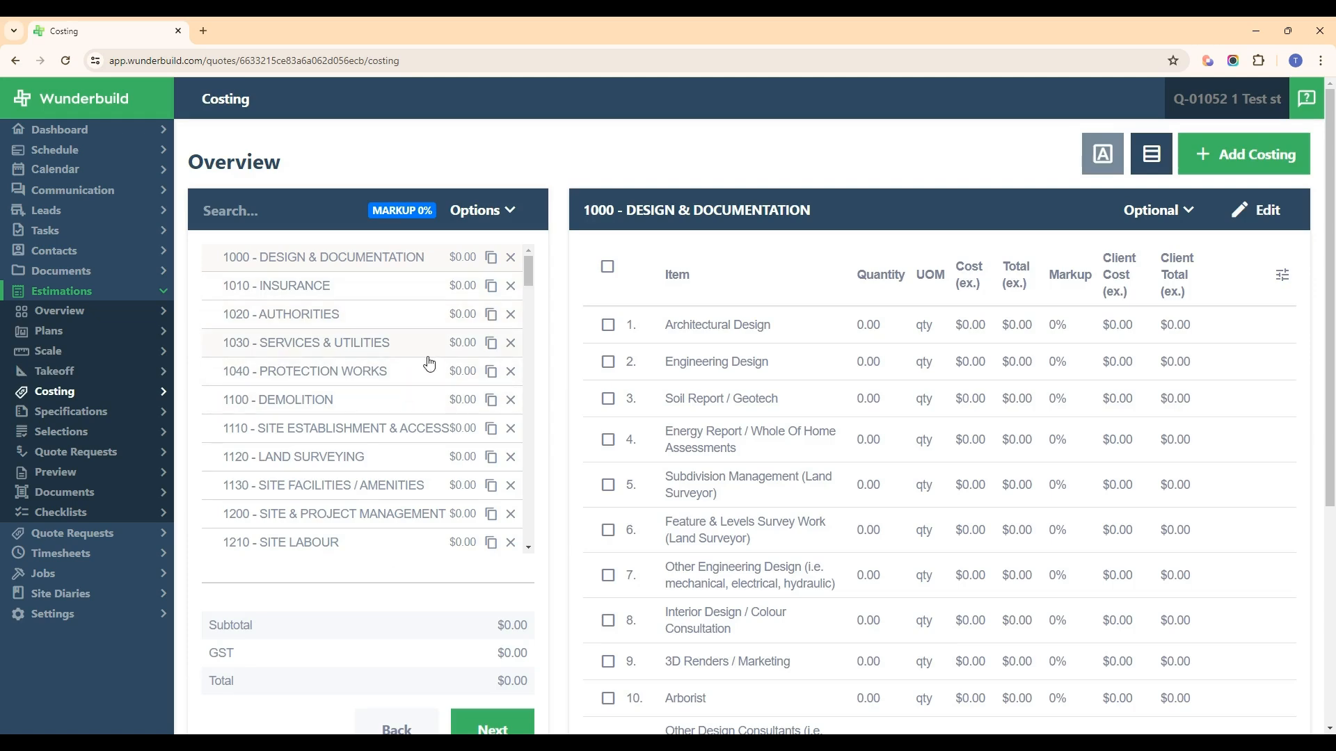
scroll(429, 363, down, 4)
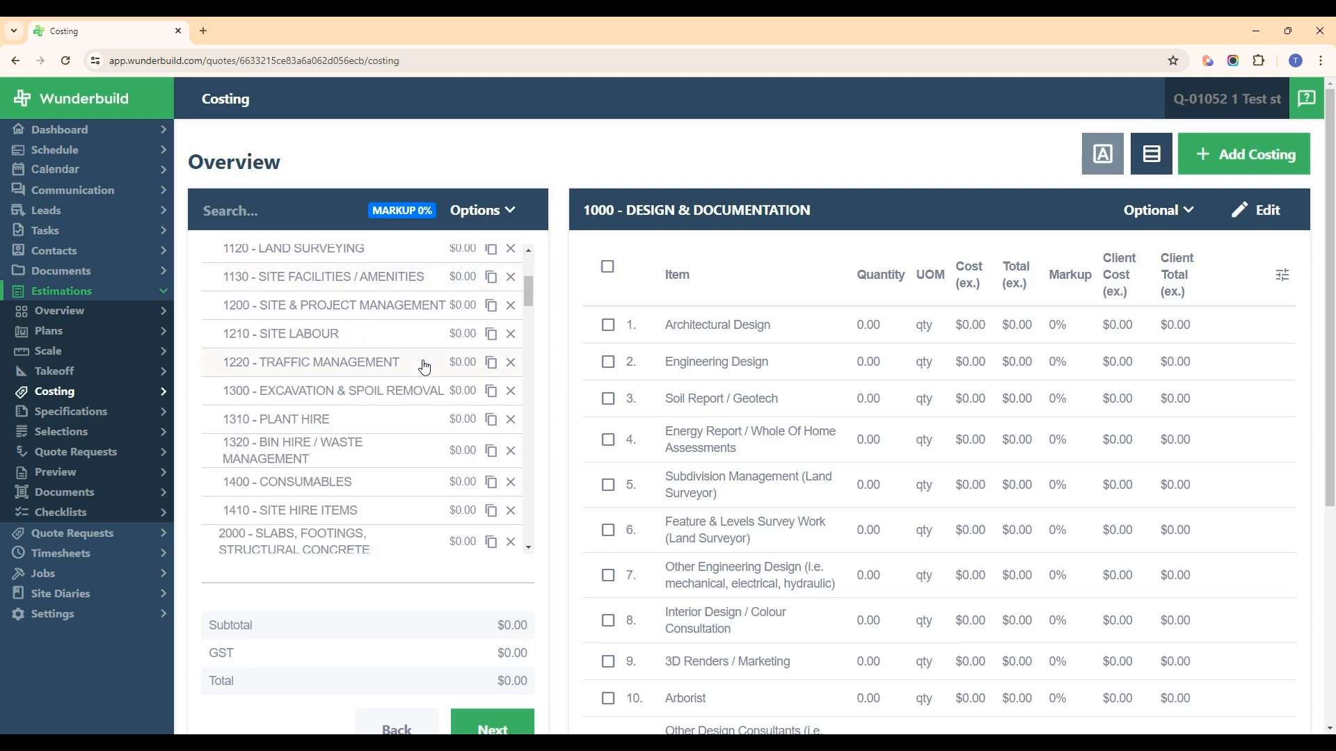
scroll(424, 367, down, 2)
click(308, 476)
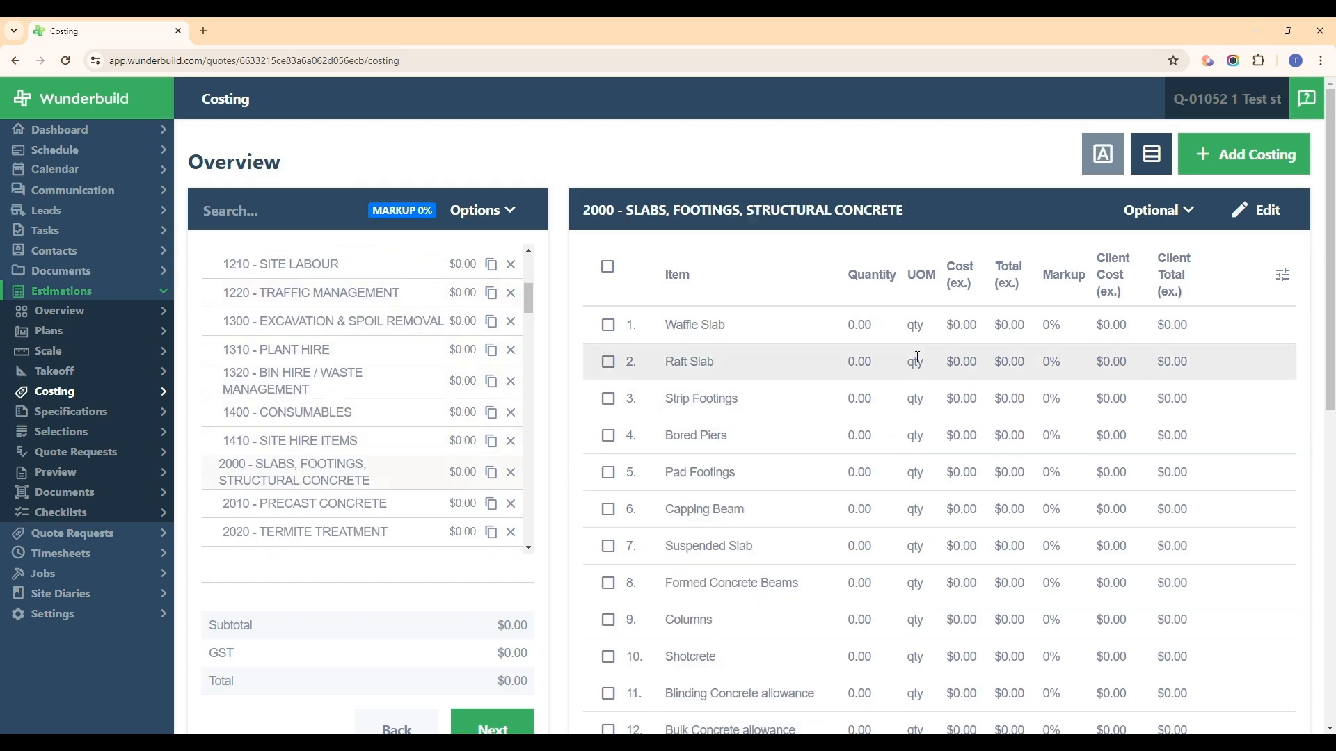
scroll(901, 369, down, 9)
scroll(899, 383, up, 9)
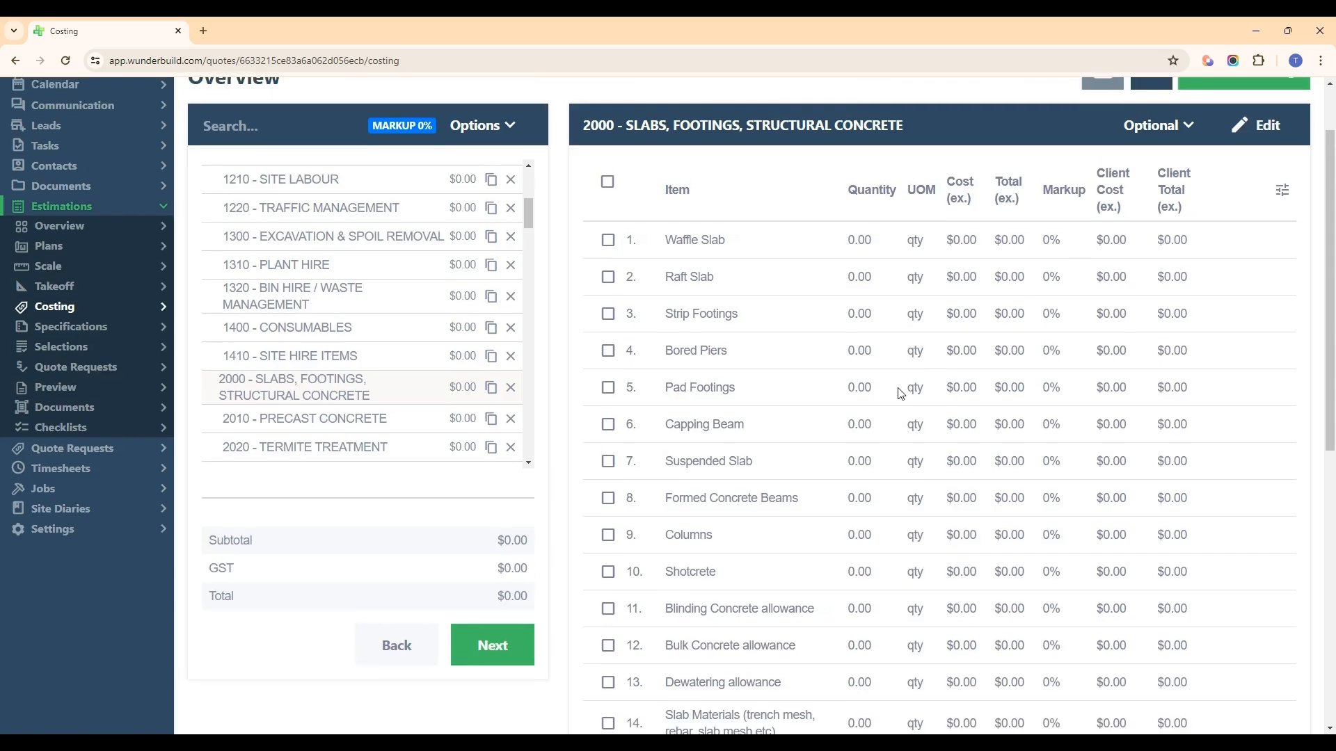
Open the Slabs, Footings, Structural Concrete category for editing and add a blank costing item at the end.
click(1262, 210)
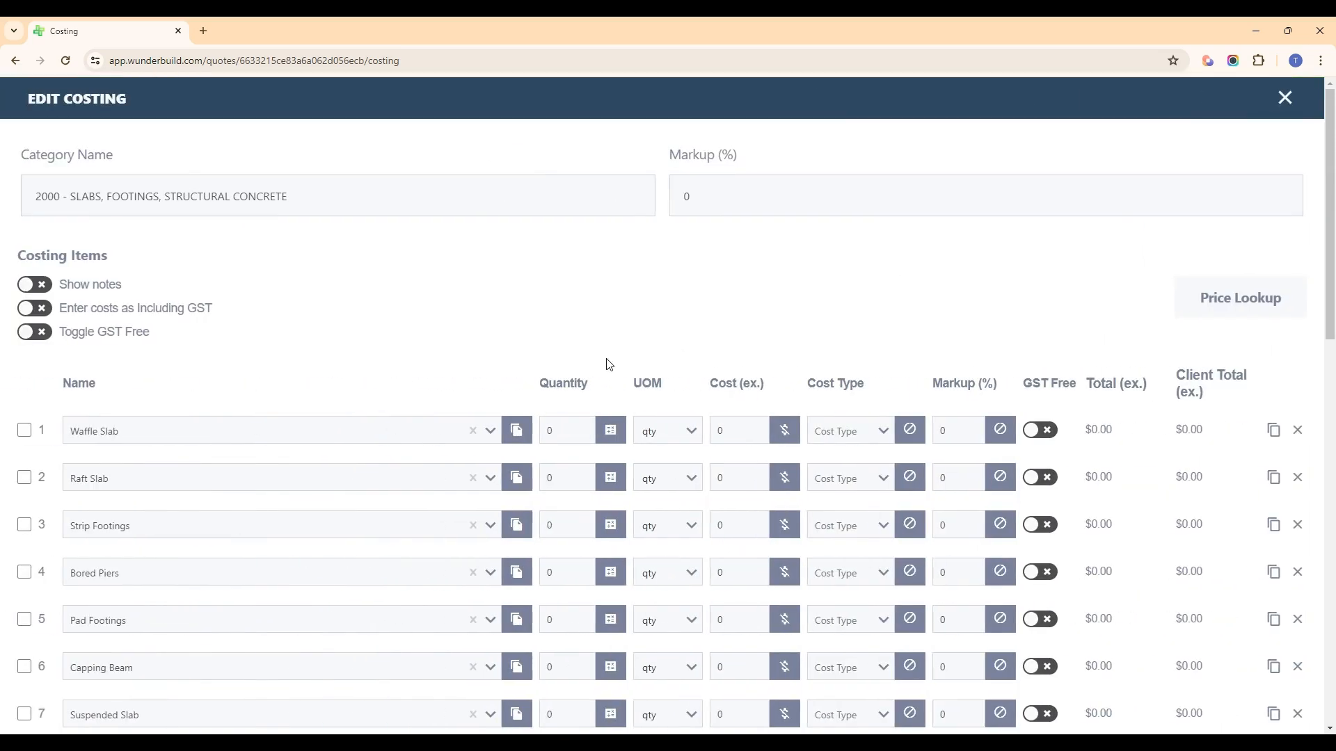
scroll(603, 369, down, 10)
scroll(598, 373, down, 2)
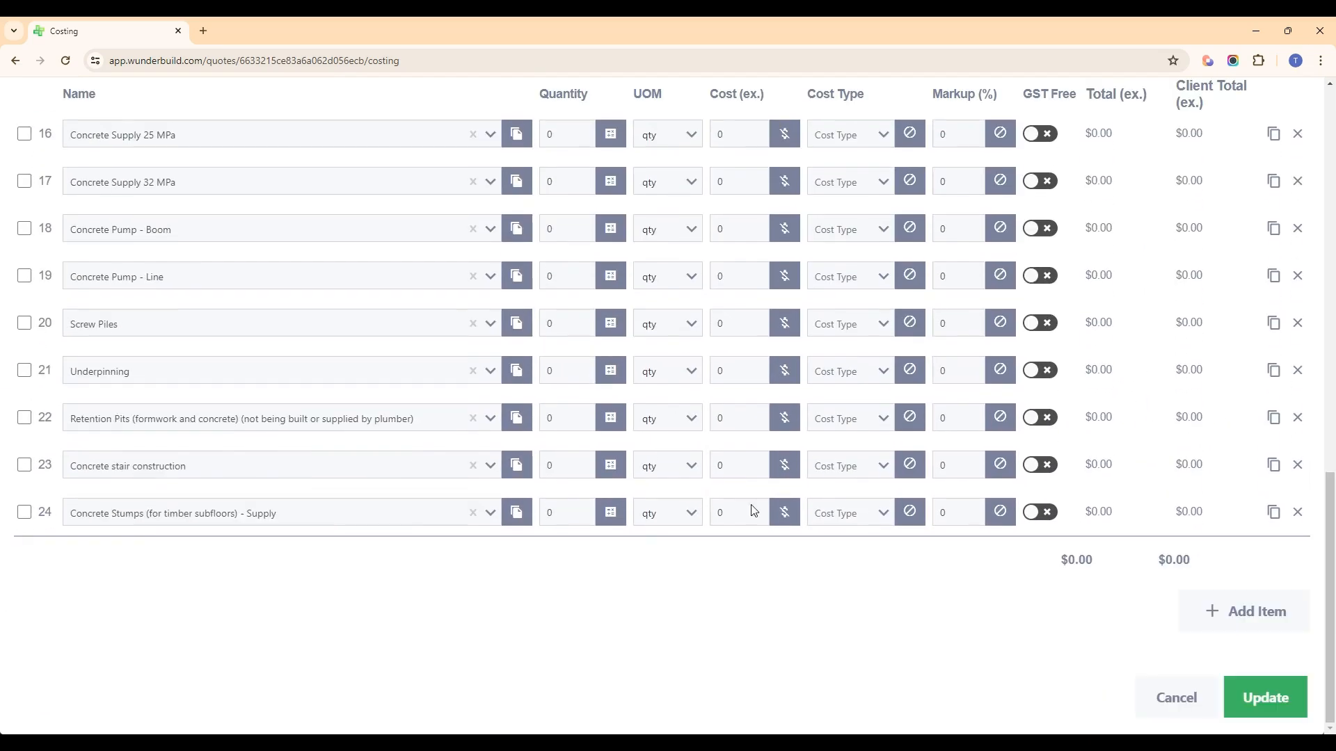
click(1255, 621)
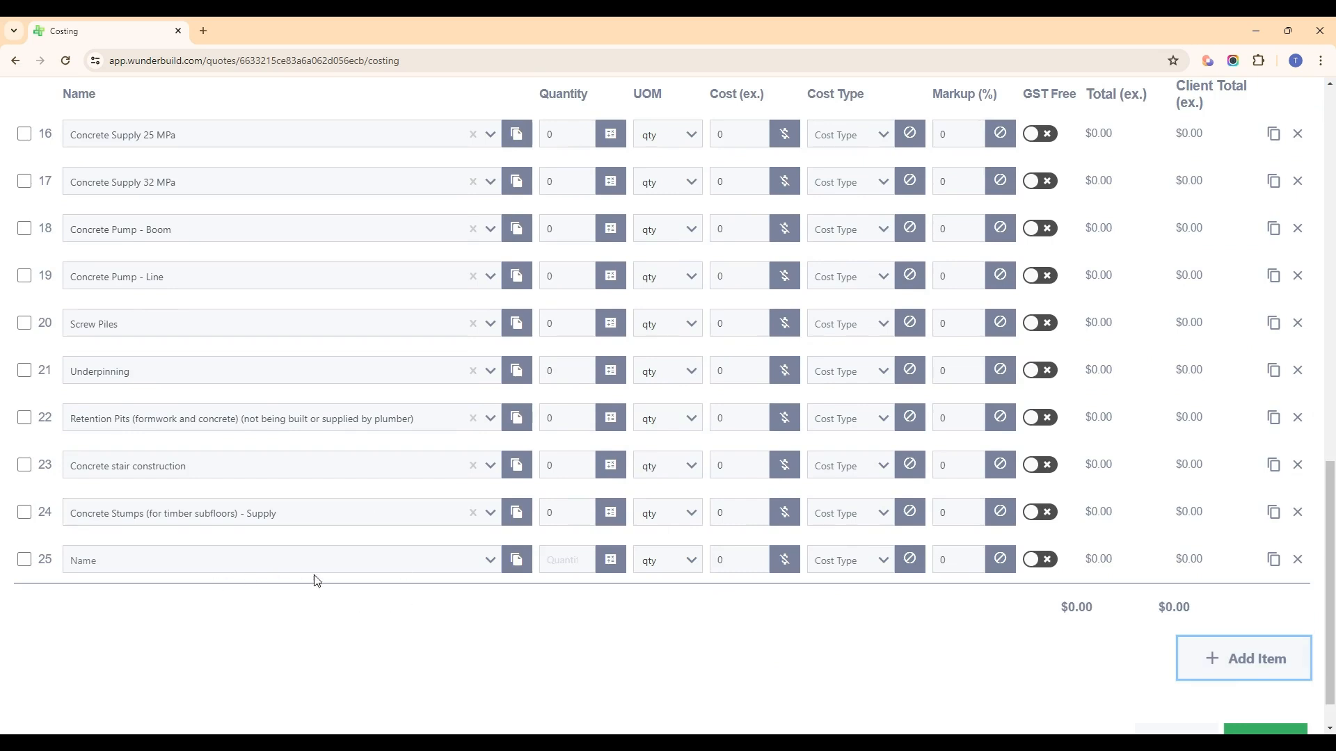
Enable automatic quantity calculation for the new item and link the Bored piers and Slab Area m3 takeoffs.
click(611, 562)
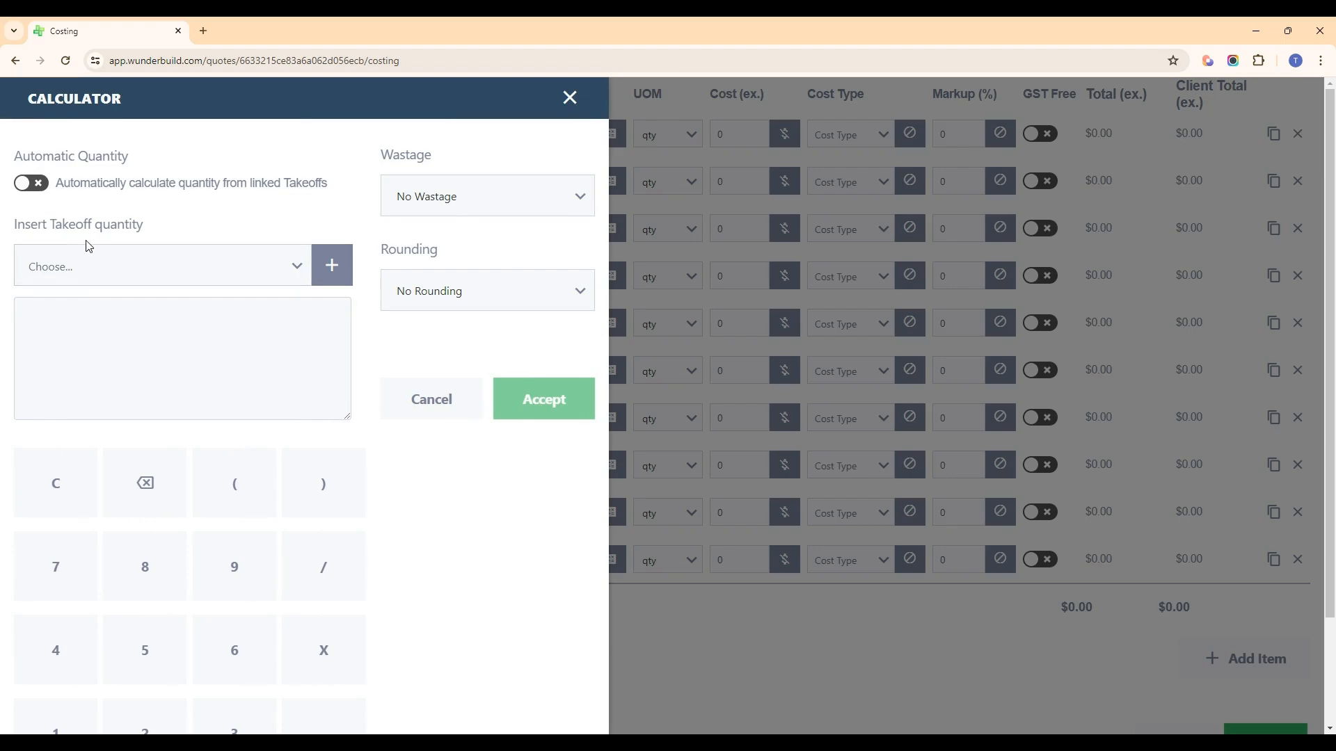
click(301, 269)
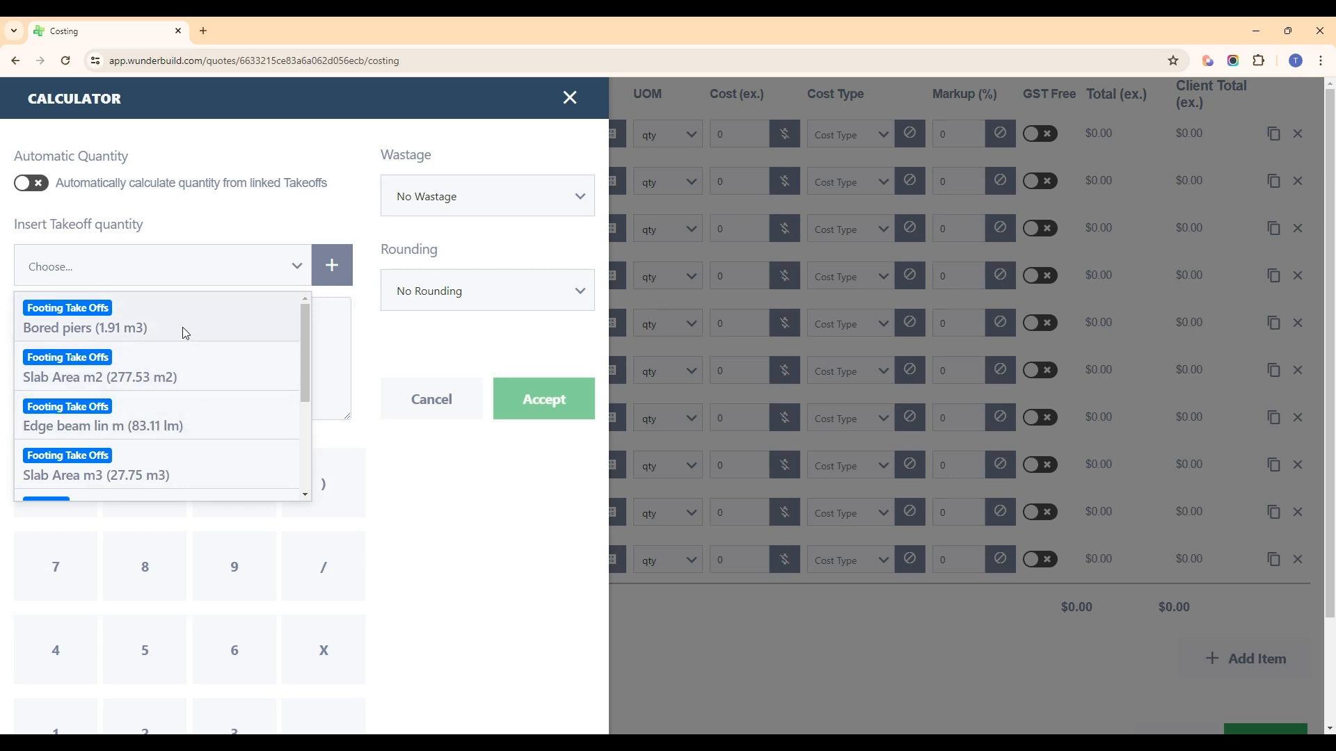
click(29, 185)
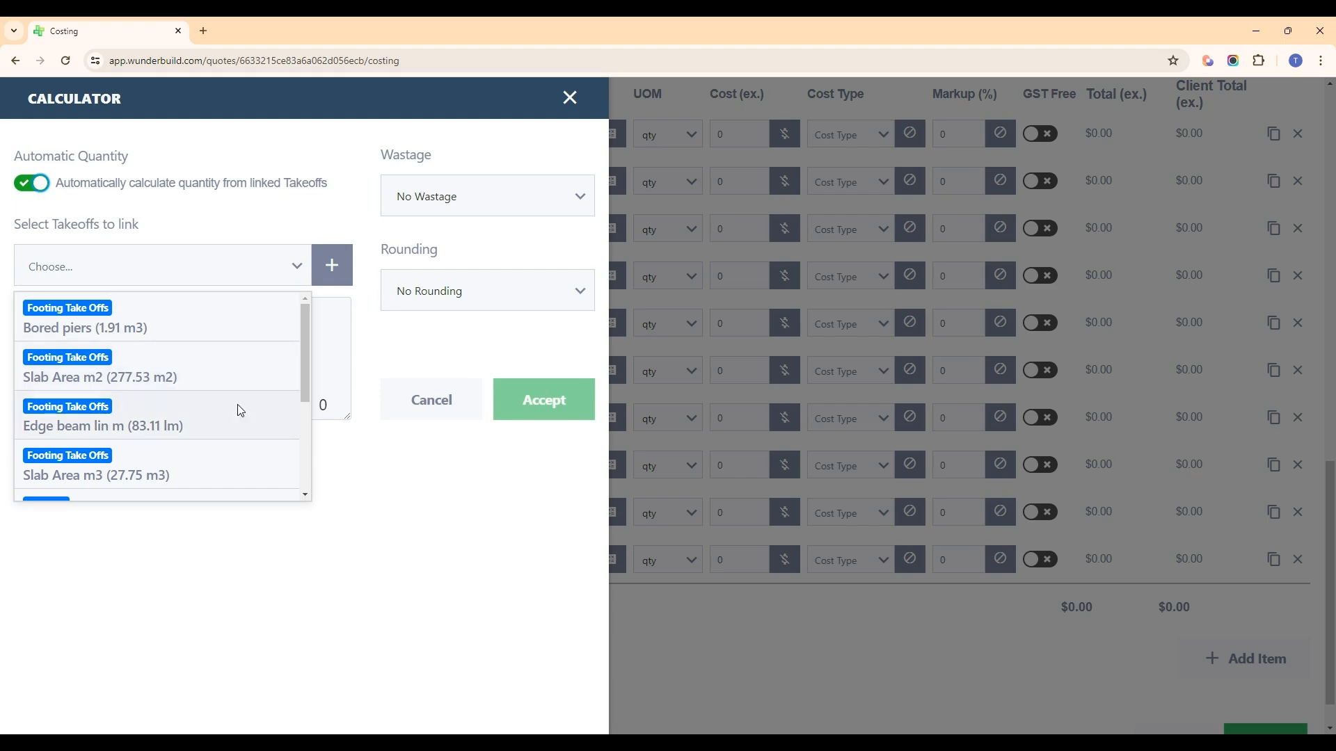
click(182, 335)
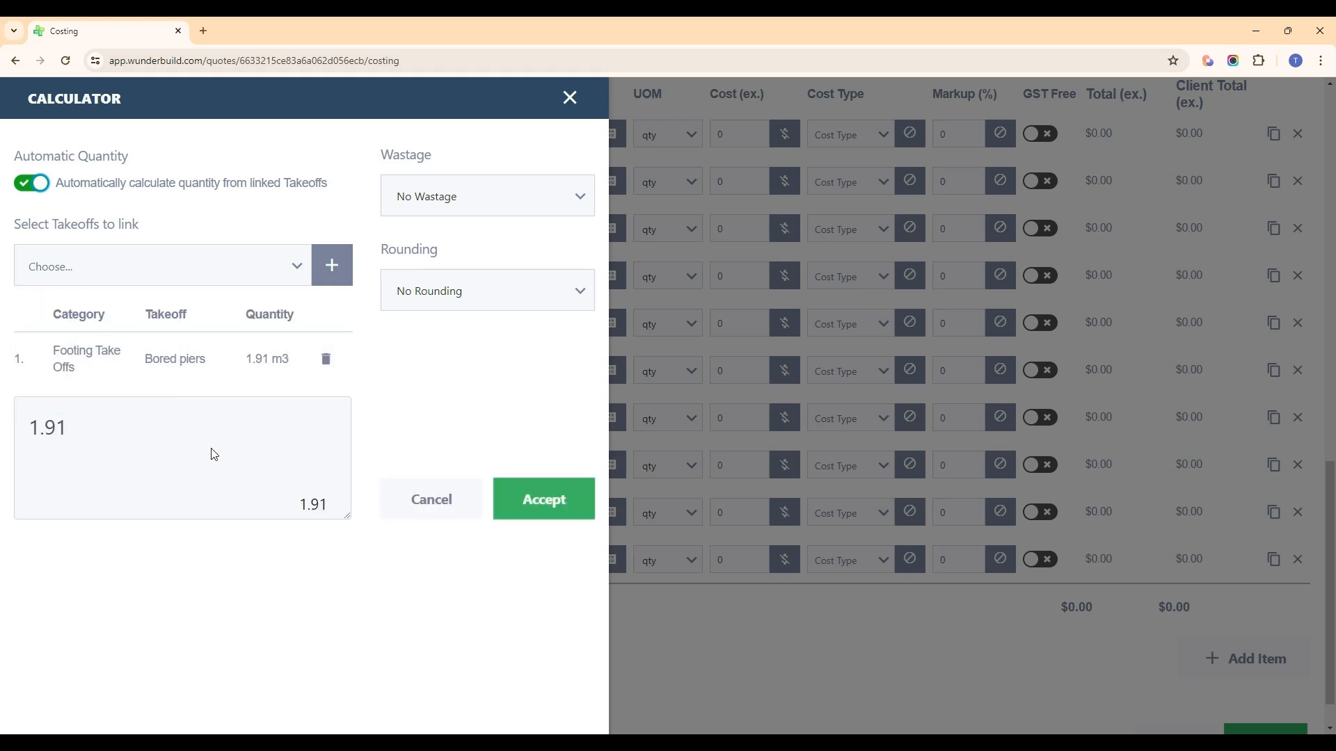
click(296, 269)
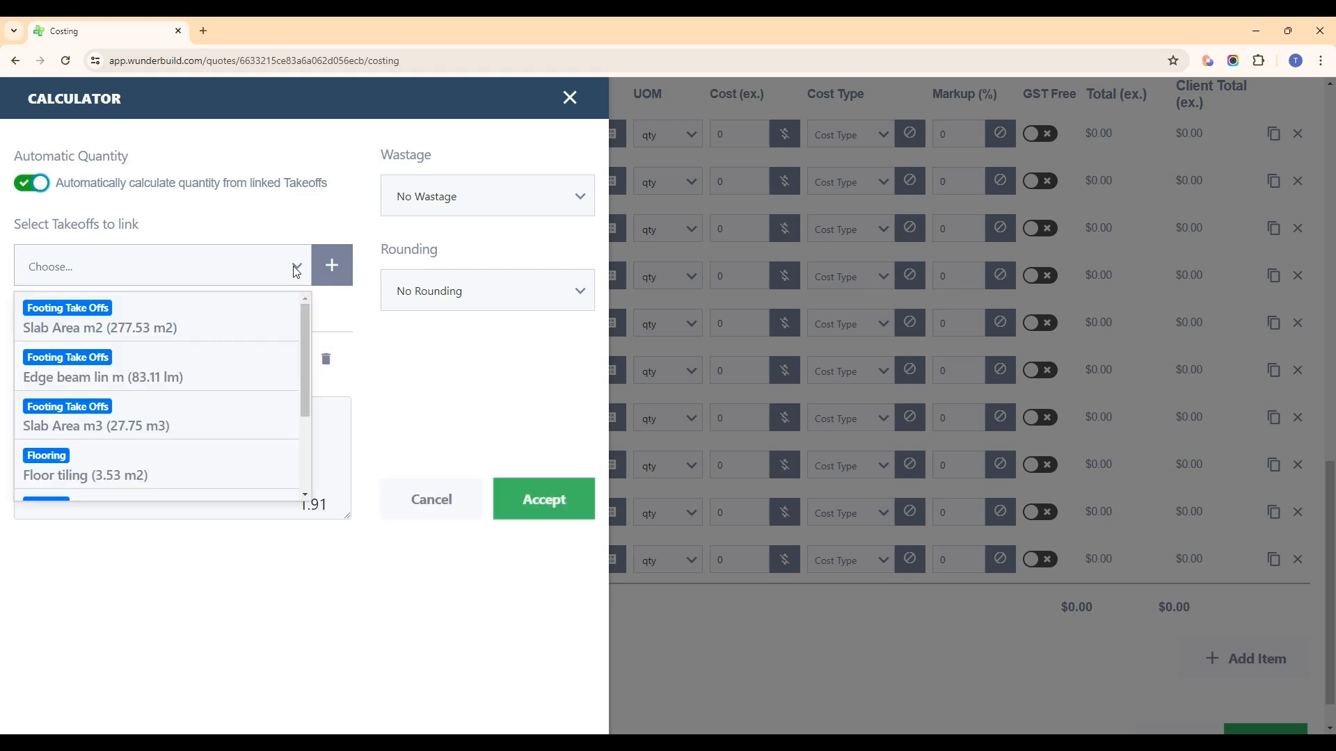
click(138, 425)
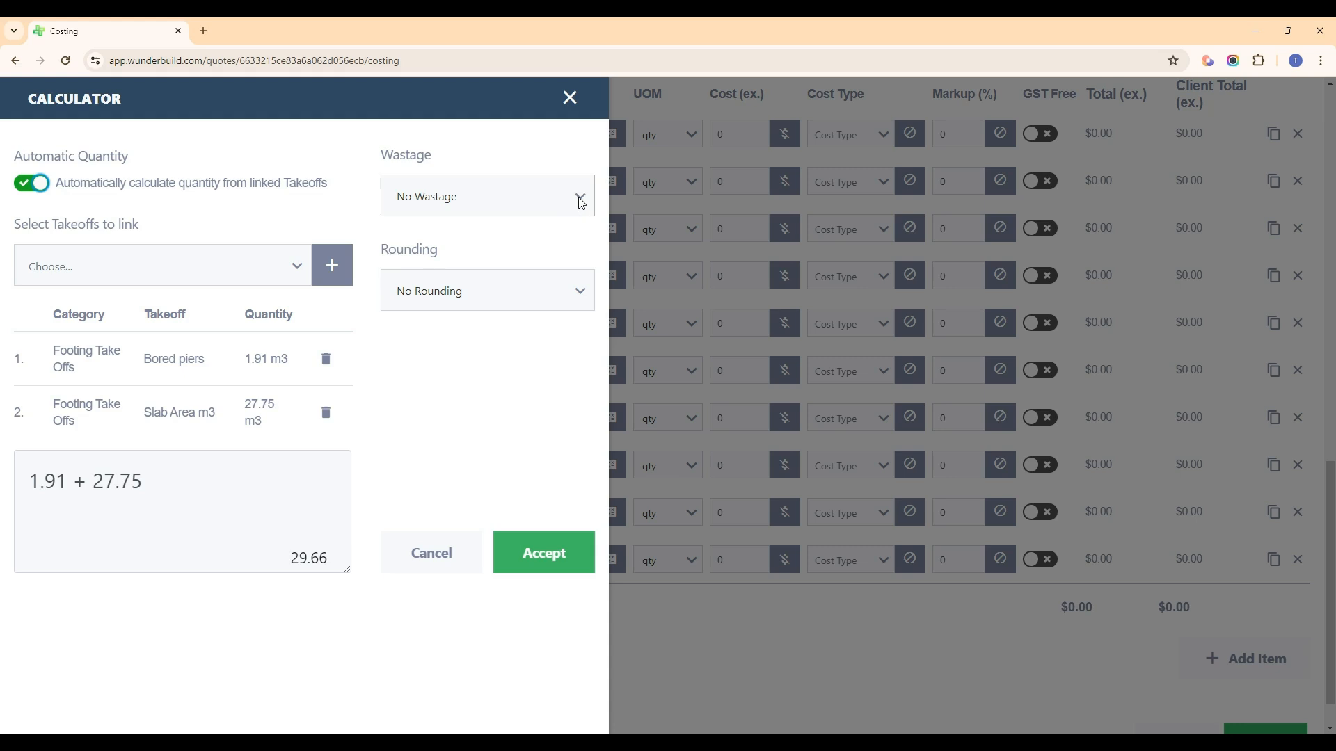
Set the quantity rounding to Nearest and accept the calculated quantity for the new item.
click(575, 296)
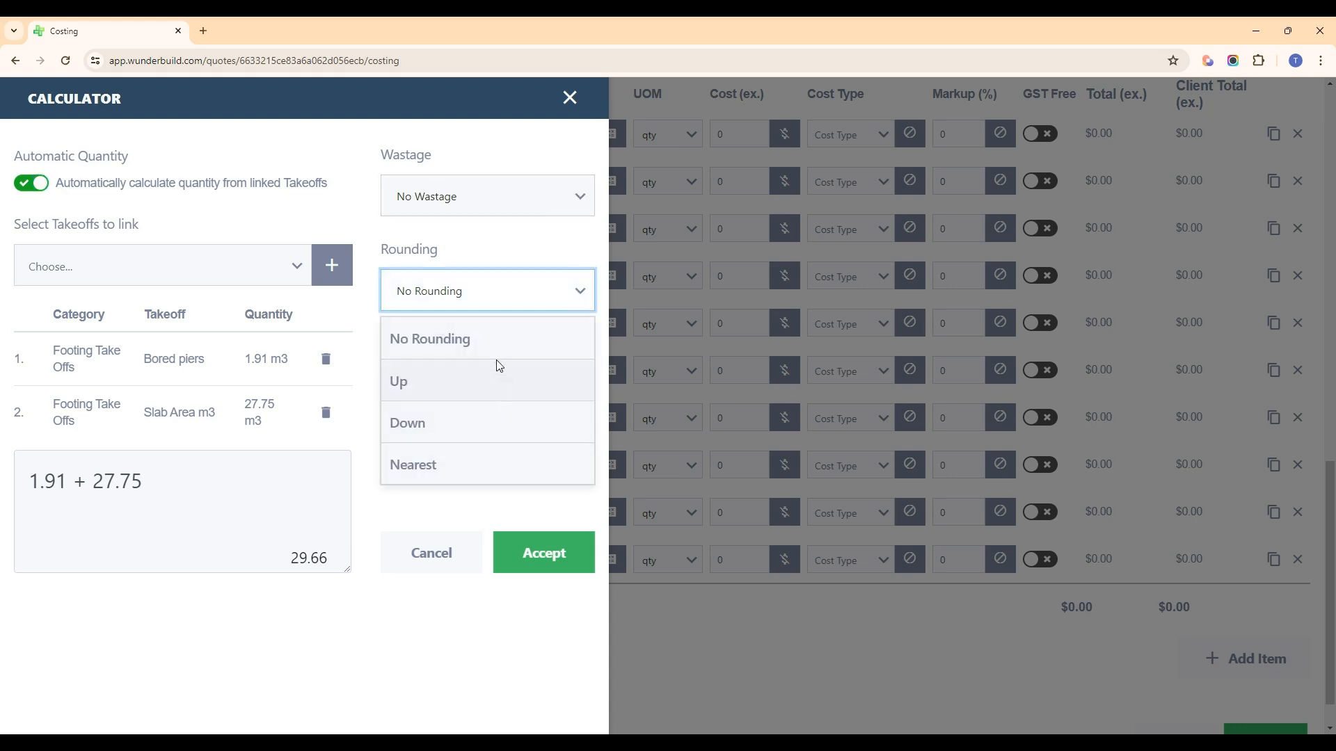
click(478, 470)
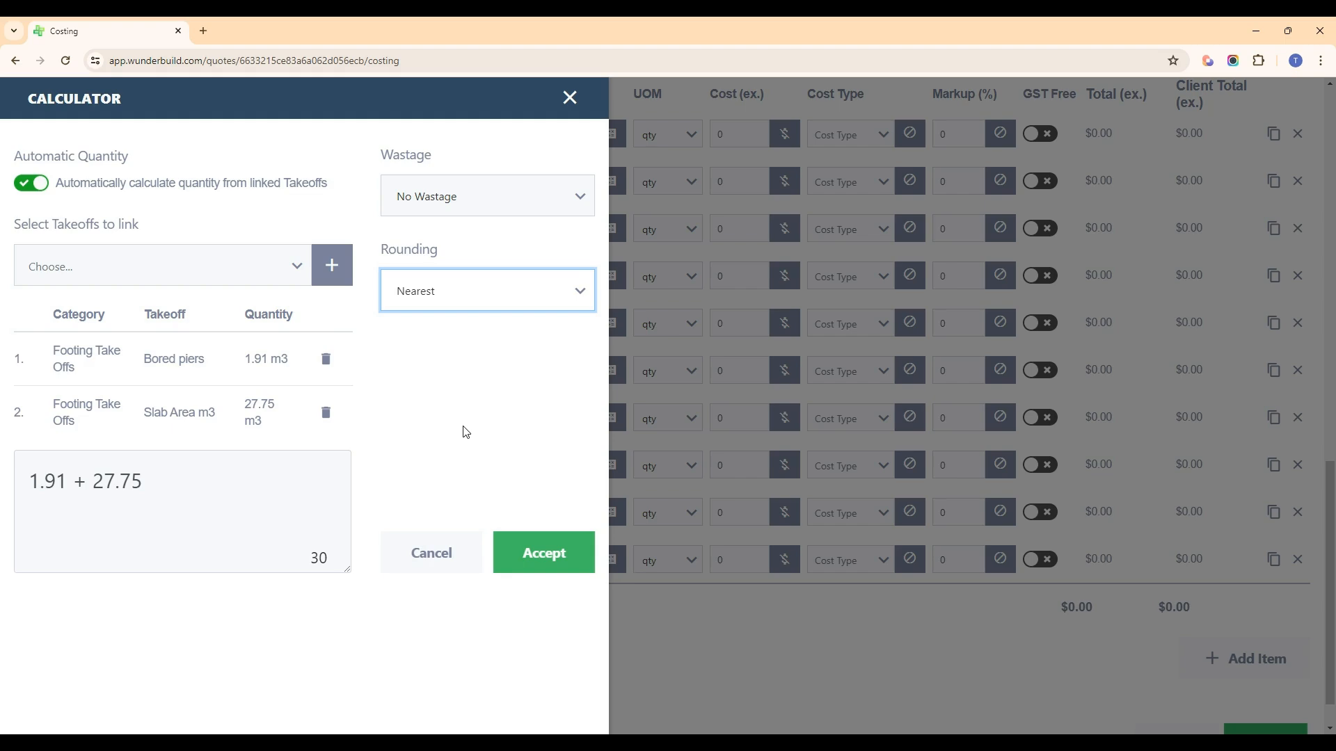
click(549, 555)
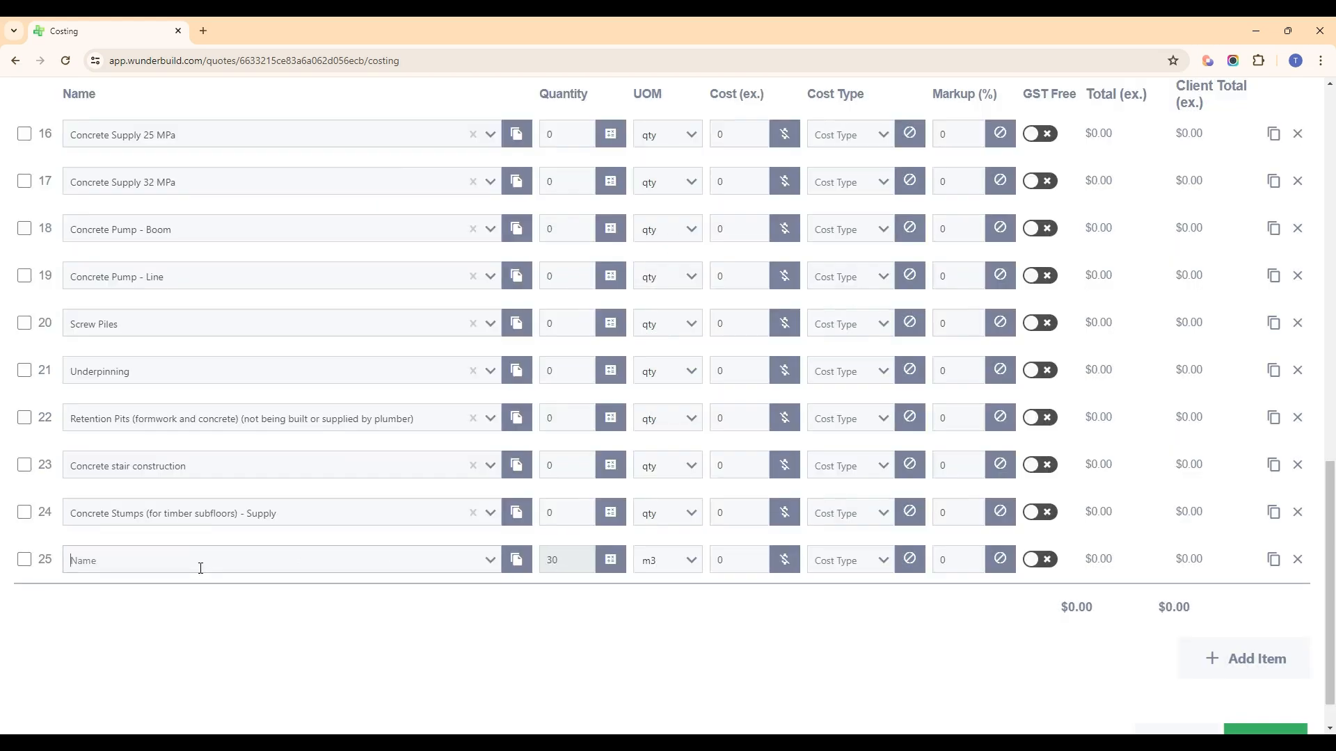
Name the new costing item "Slab concrete m3" and save the updated category.
text(Sla)
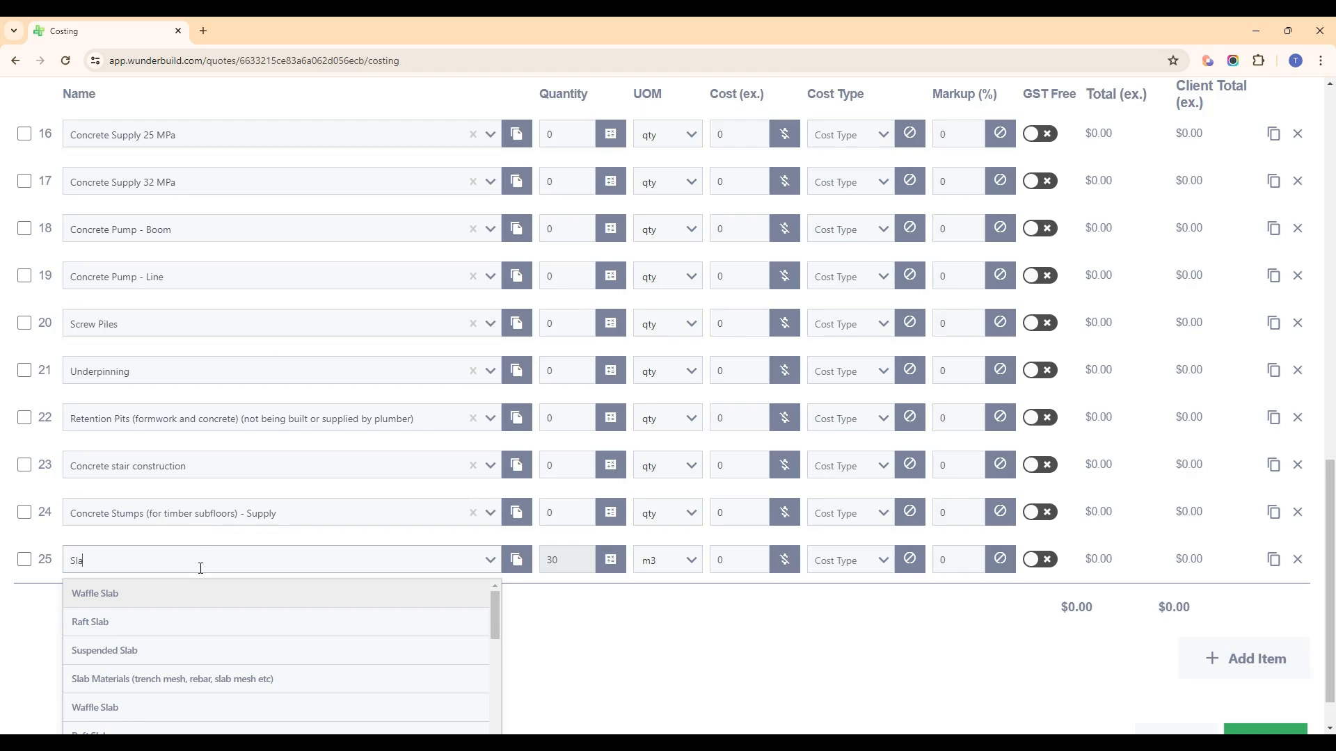
text(b conct)
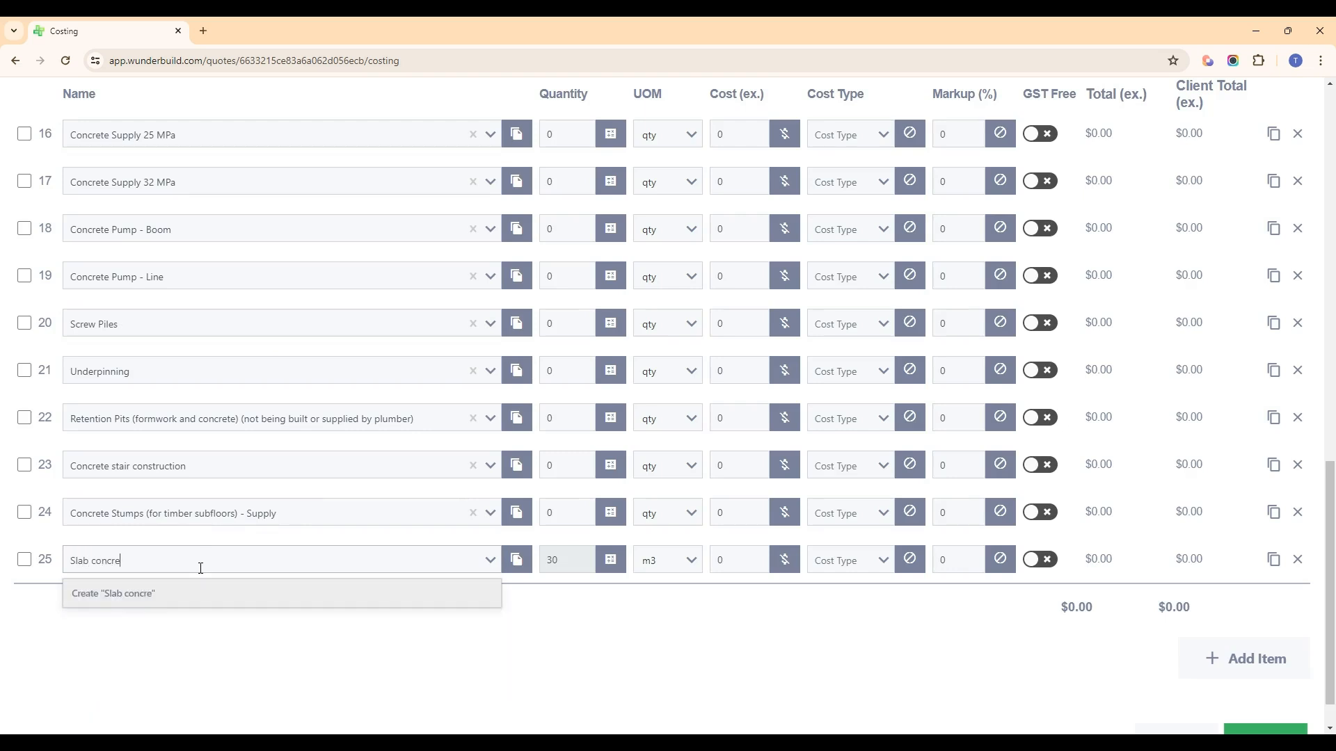
text(ete m3)
click(156, 594)
scroll(1136, 691, down, 1)
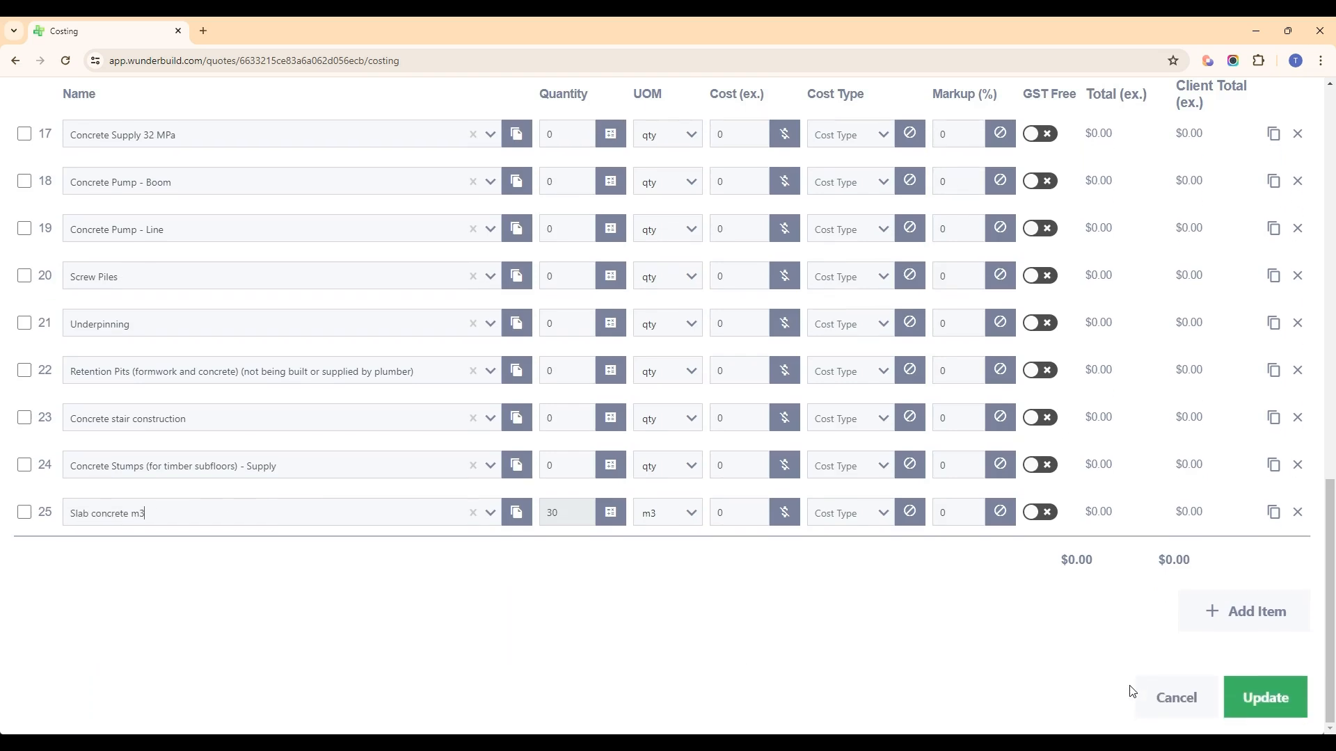
click(1266, 697)
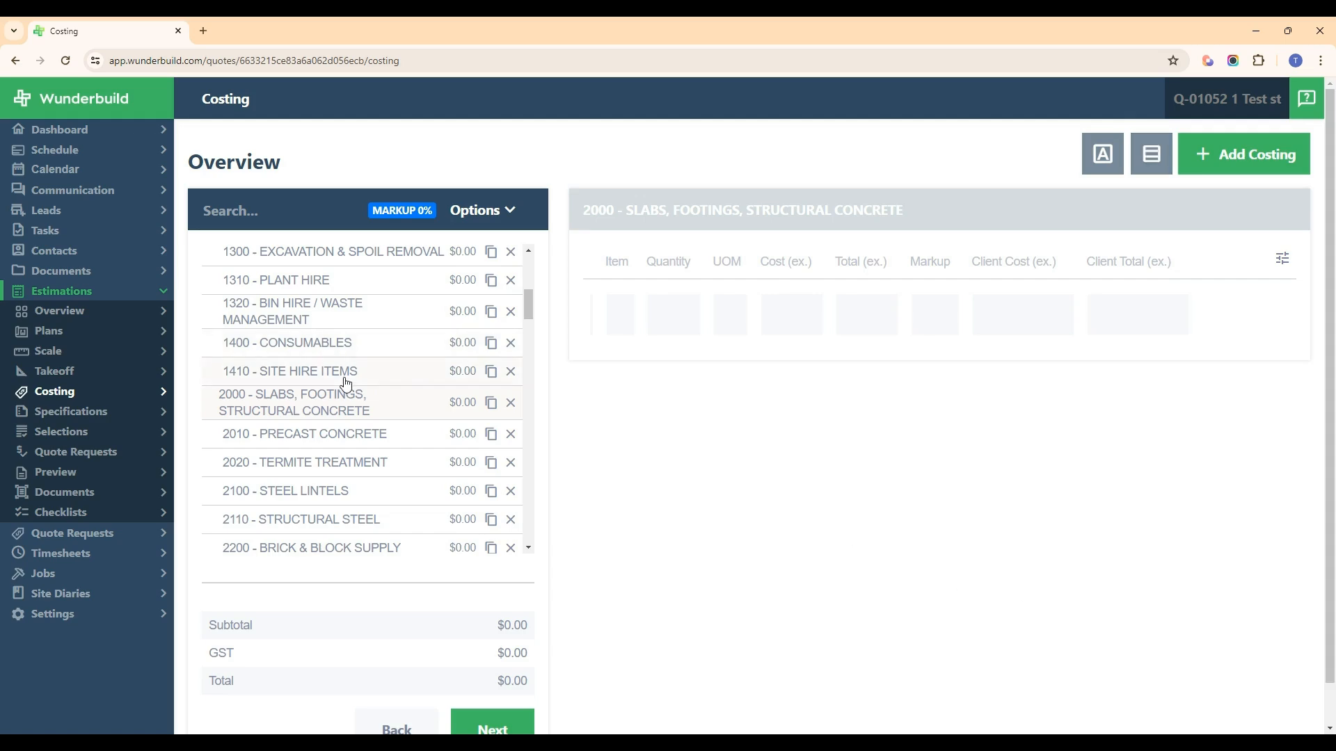
Examine the takeoffs linked to the Slab concrete m3 quantity on the floor plan, including in full screen, and close the takeoff view.
scroll(827, 427, down, 8)
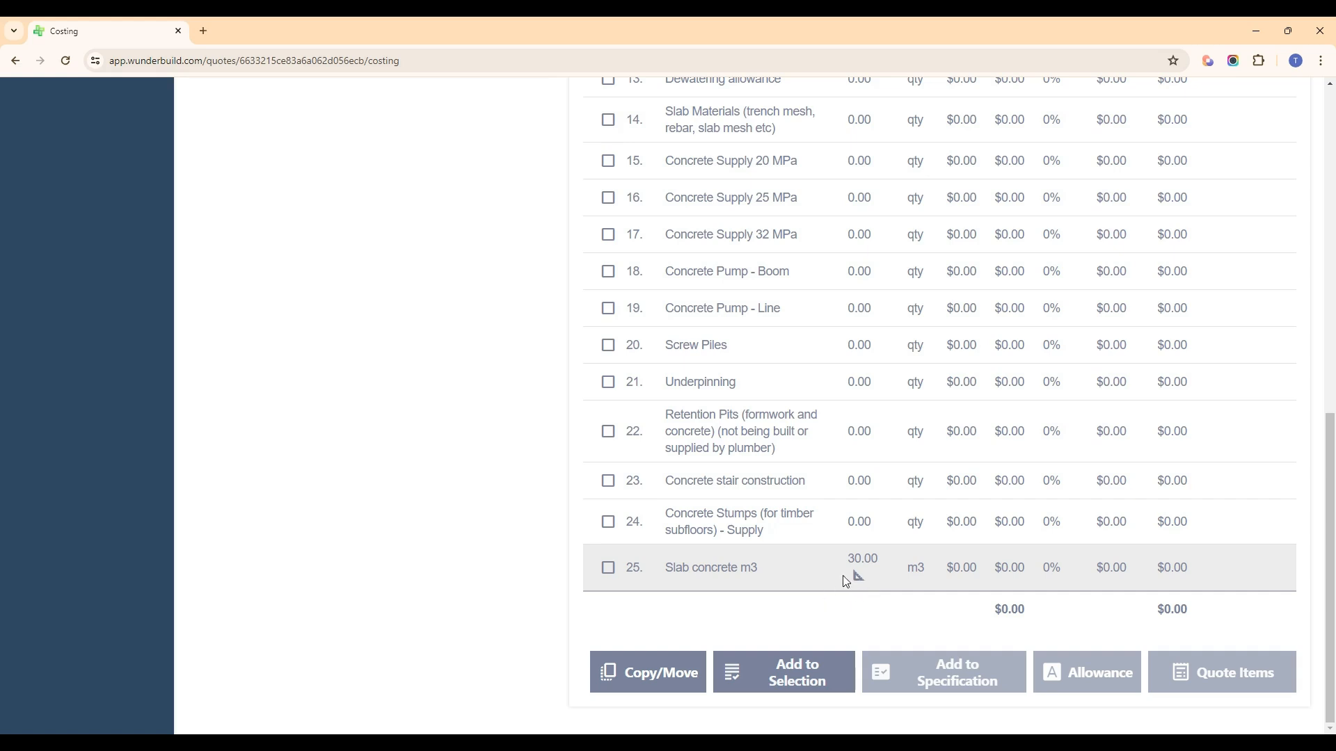
mouse_move(857, 577)
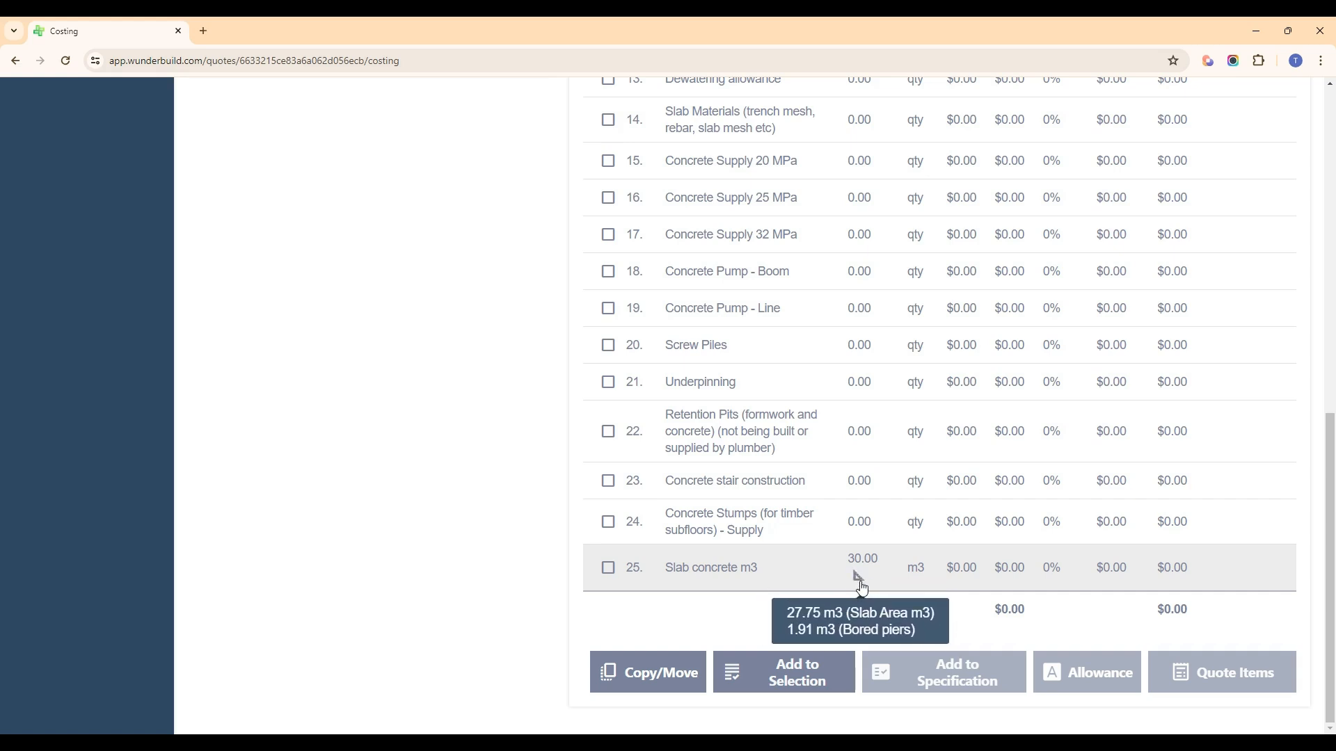
click(857, 579)
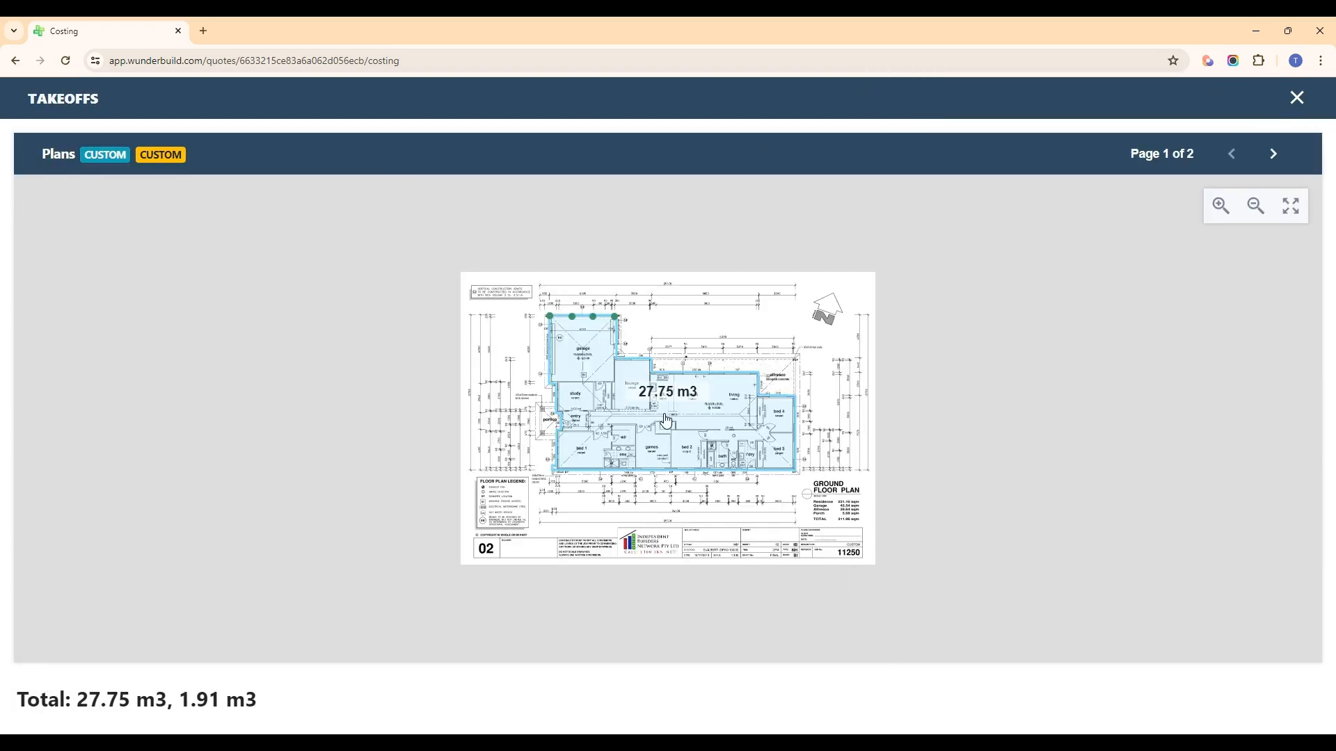
scroll(615, 416, up, 2)
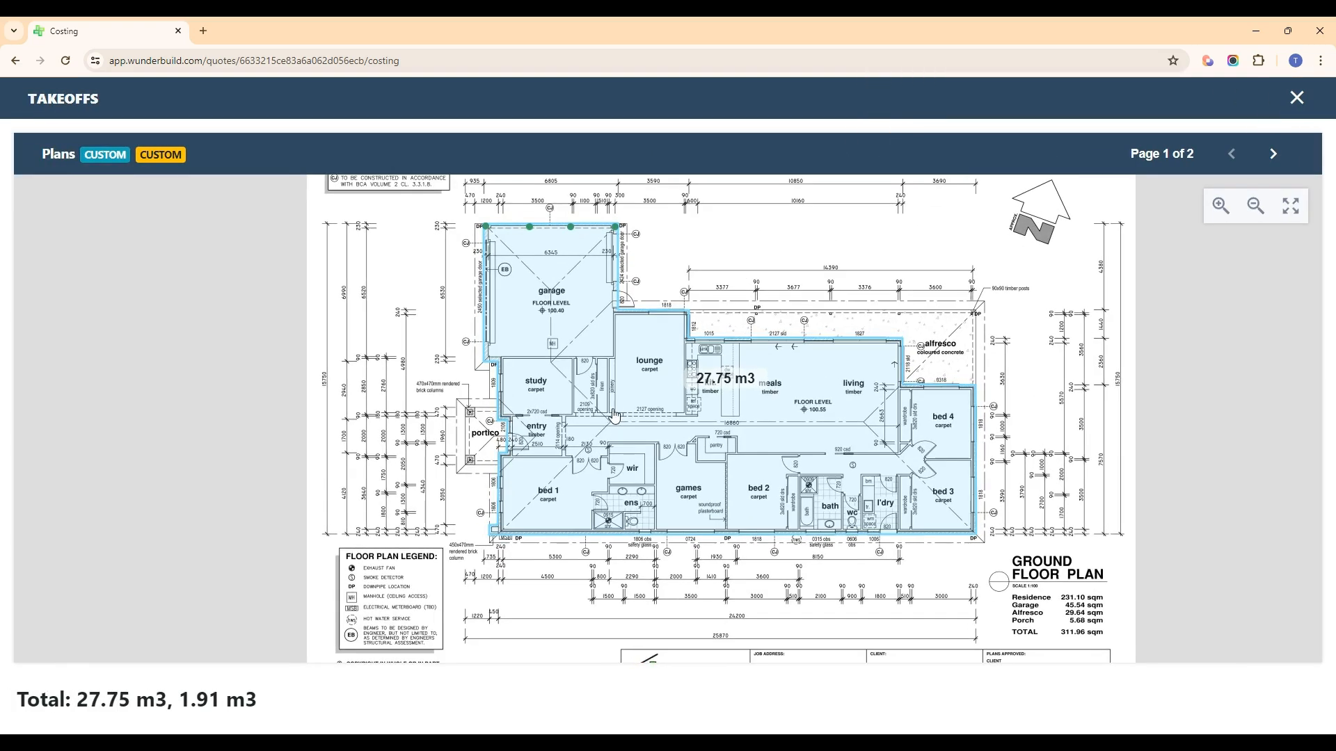
scroll(598, 413, up, 2)
scroll(577, 410, down, 2)
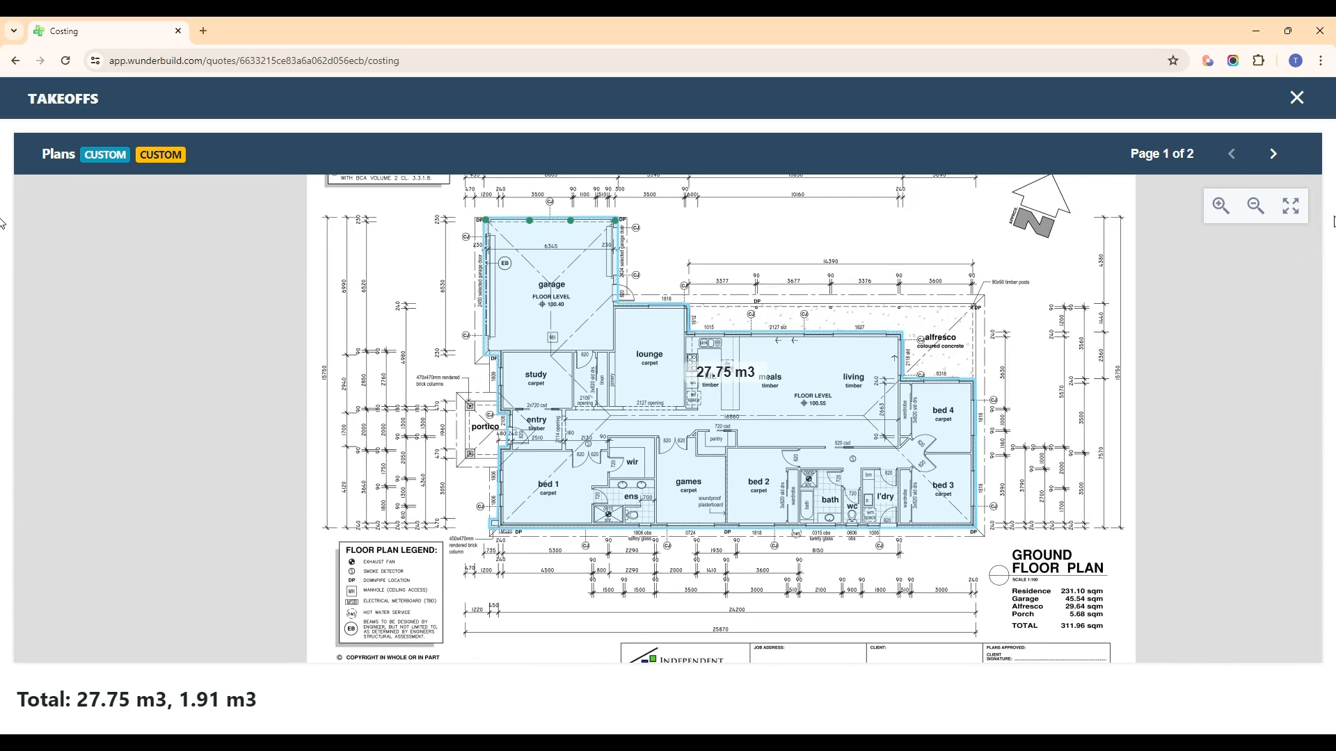
click(1292, 207)
scroll(944, 267, up, 5)
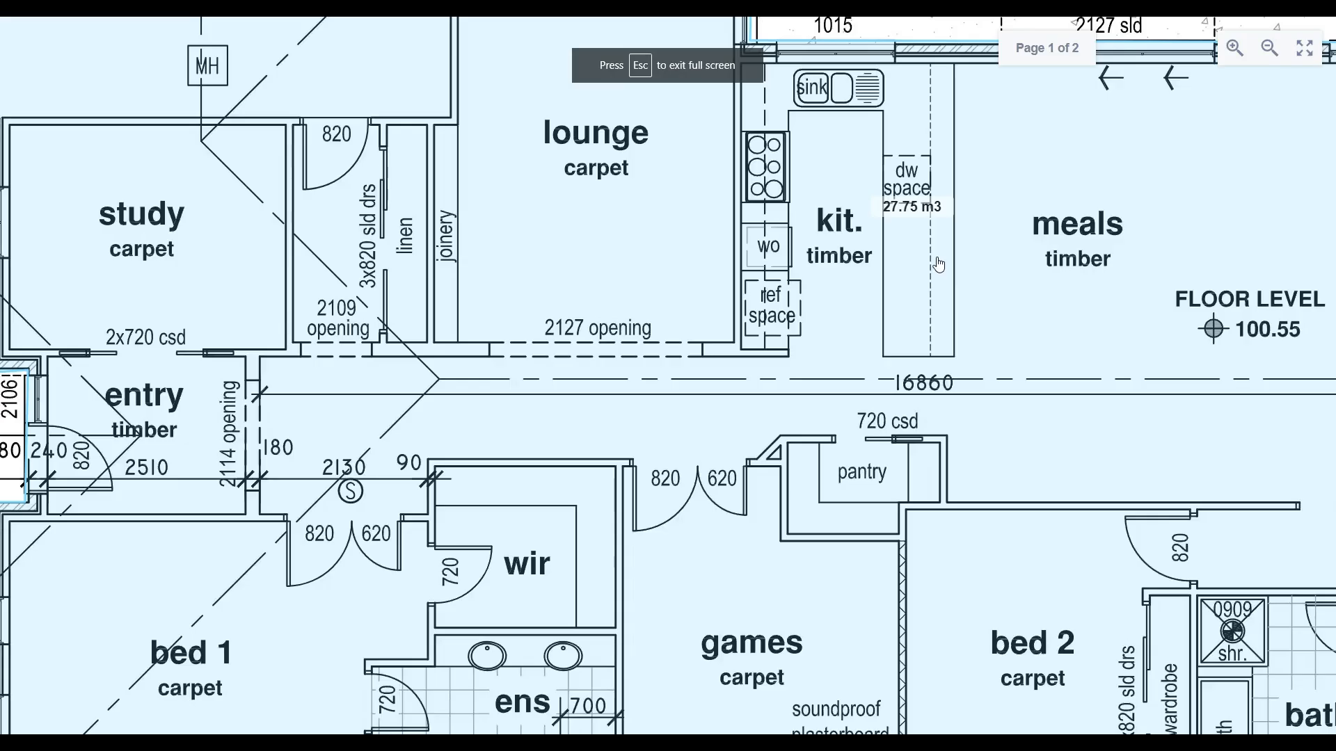
key(Escape)
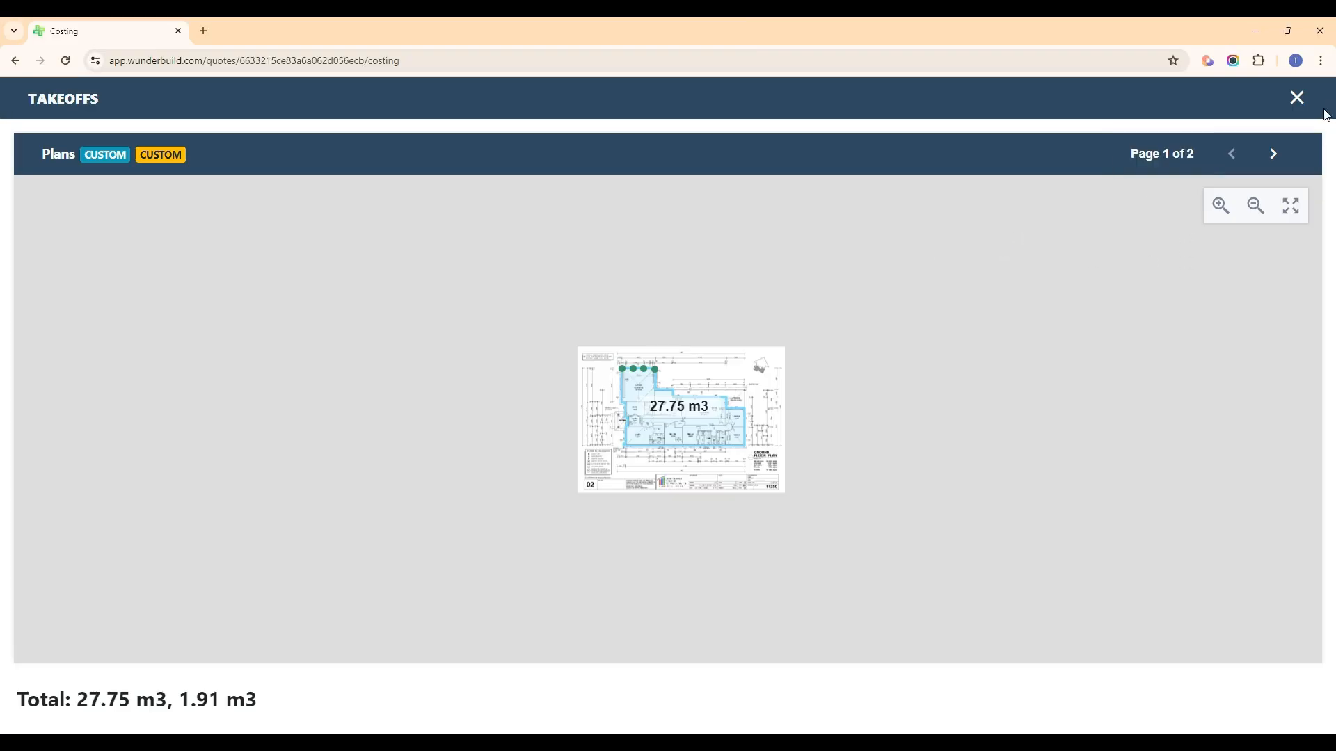
click(1296, 99)
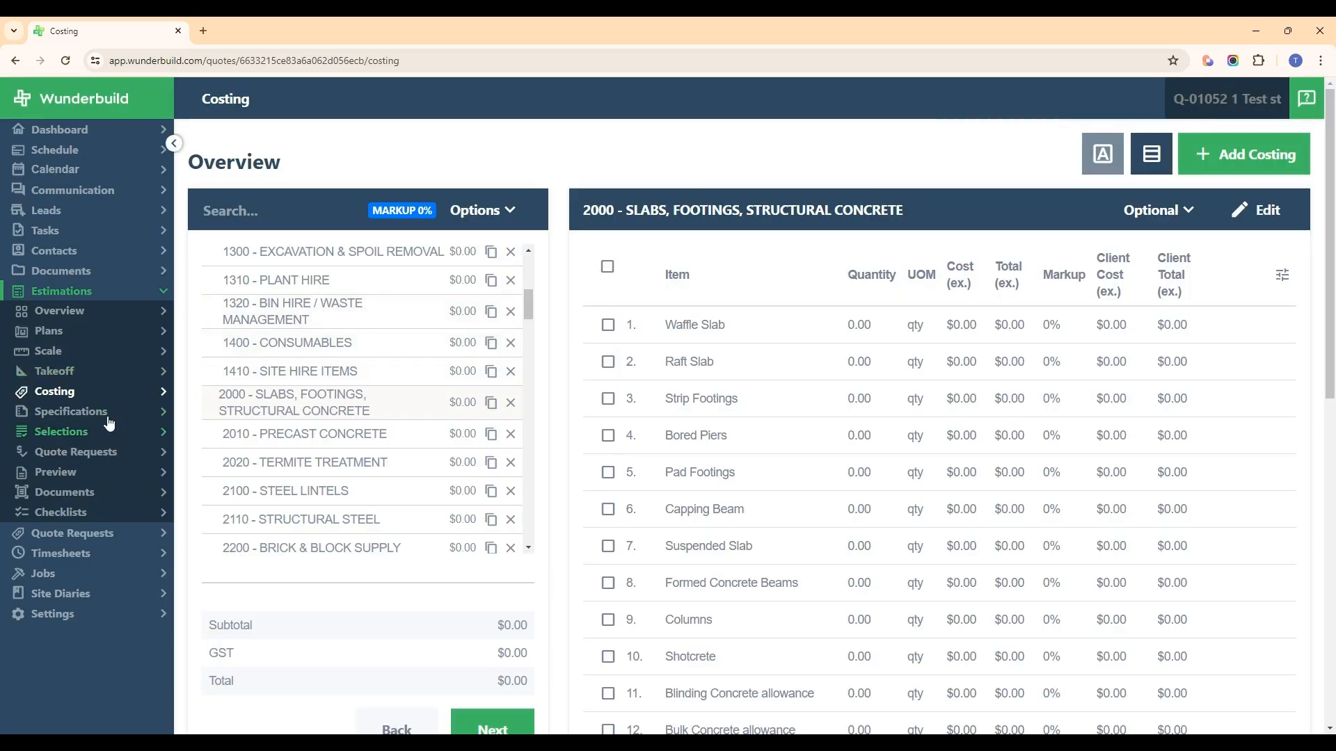
Return to the takeoff stage and select the Slab Area m3 takeoff in the Footing Take Offs group.
click(89, 378)
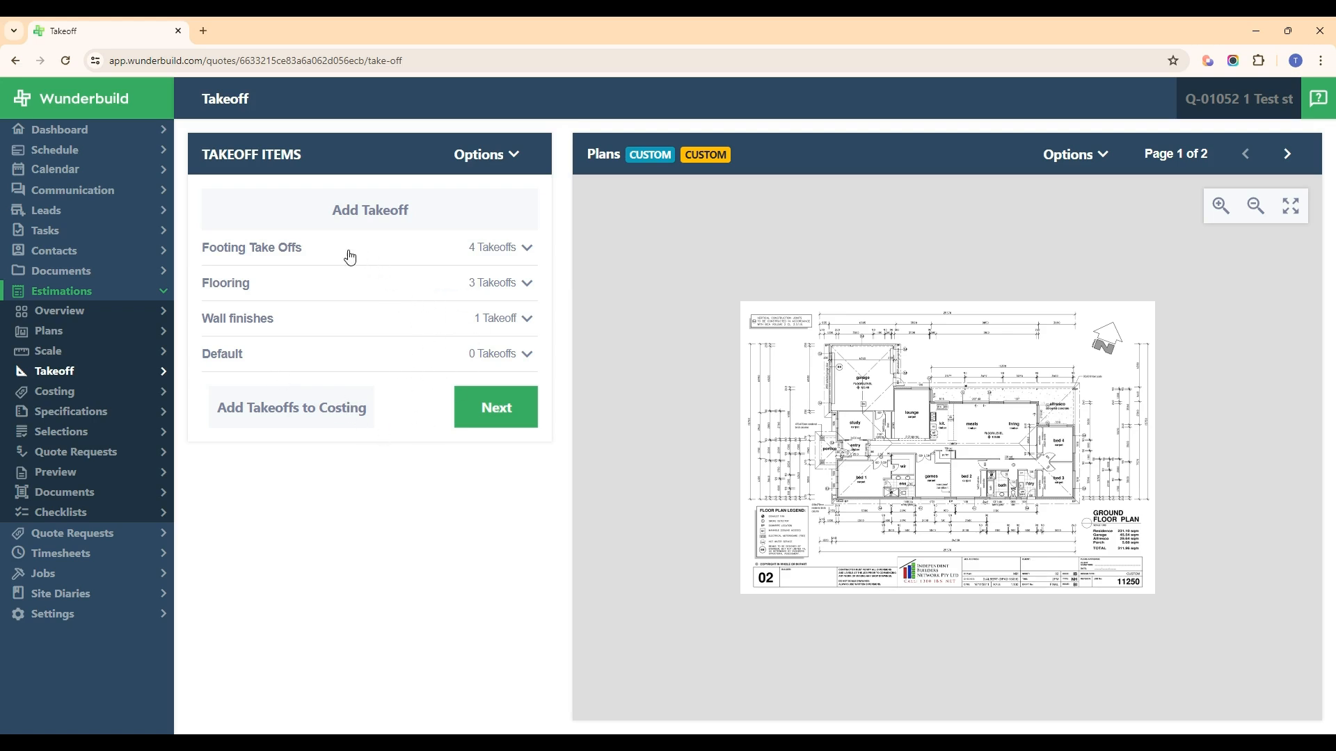
click(375, 257)
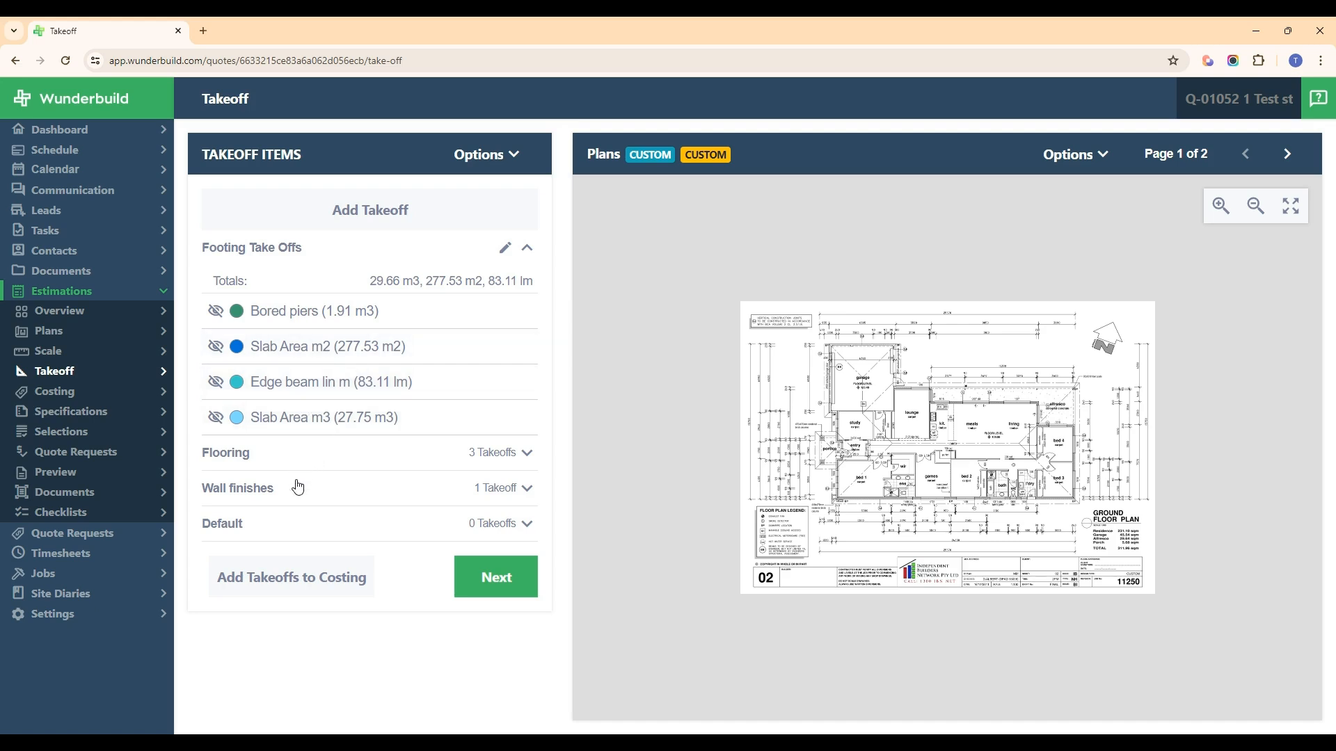
click(295, 423)
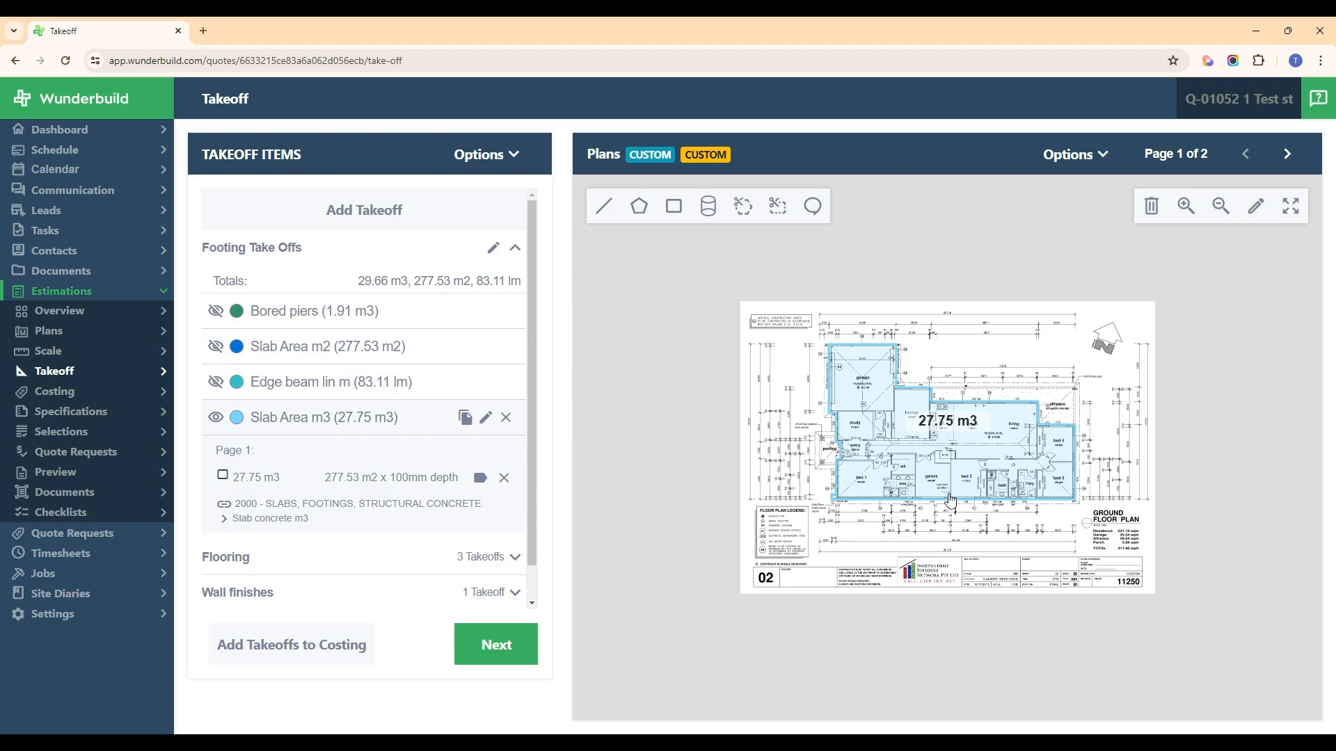
scroll(951, 499, up, 5)
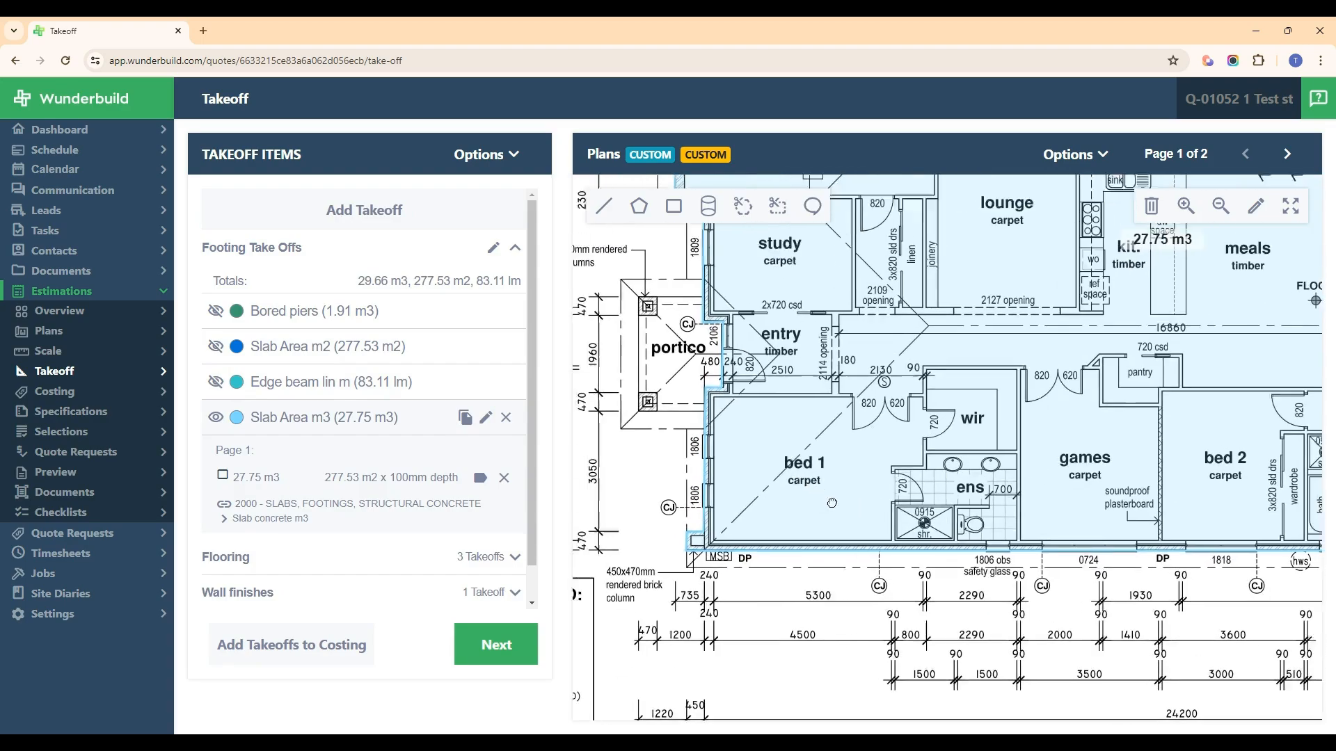
drag(832, 502, 926, 580)
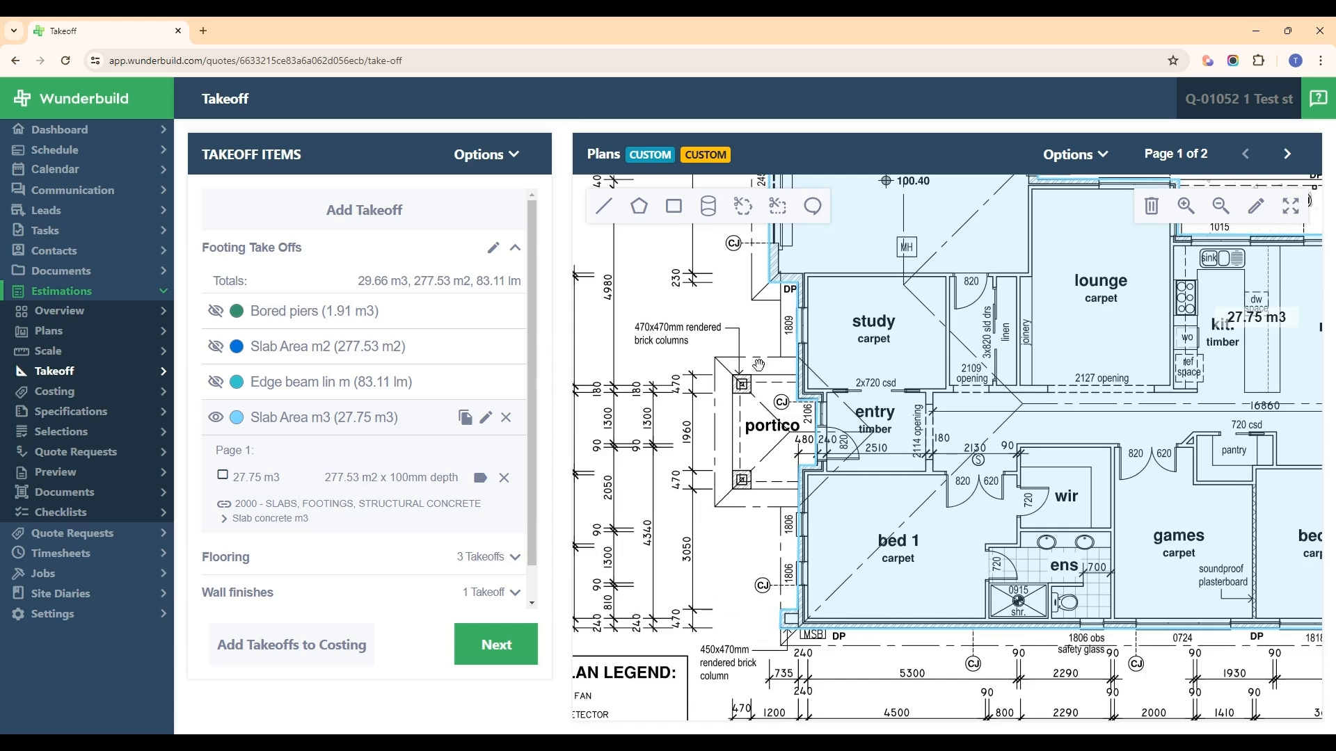
Add a polygon of about 5.56 m2 with 100 mm depth over the portico to the Slab Area m3 takeoff.
click(618, 220)
click(640, 217)
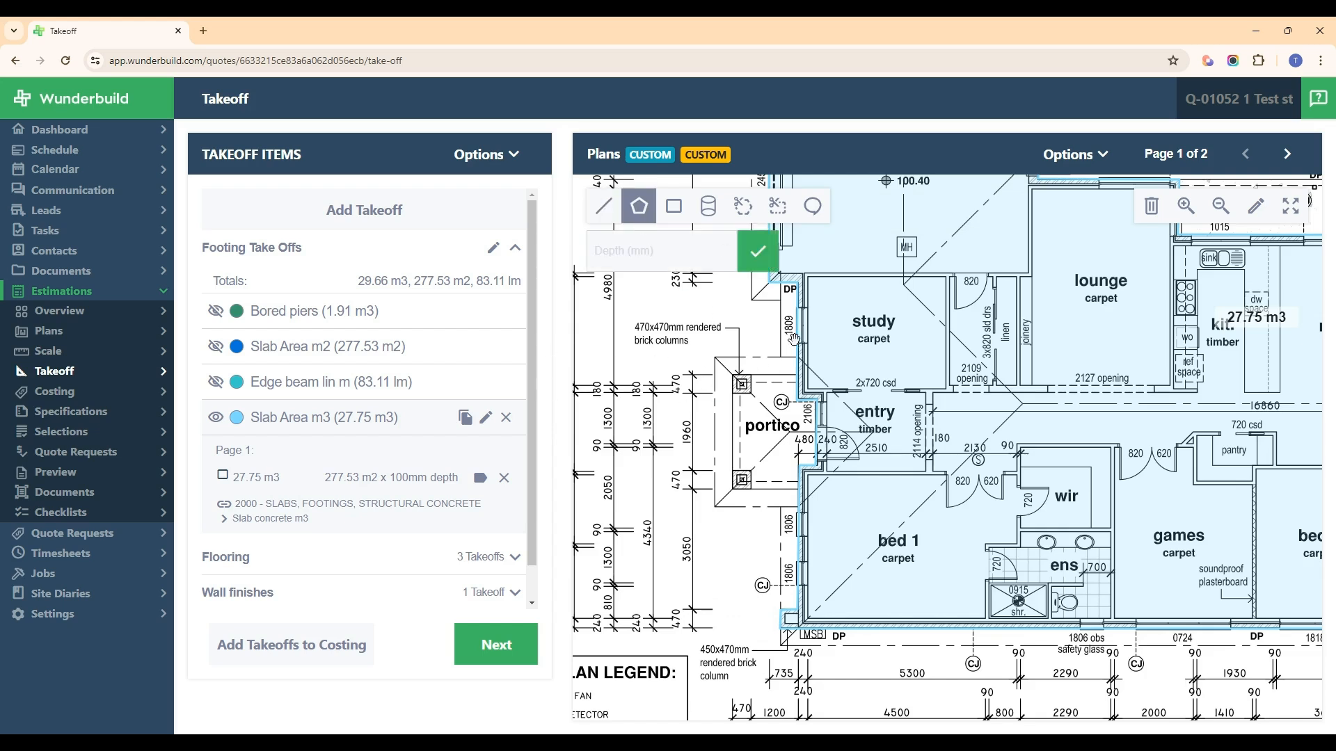
click(640, 258)
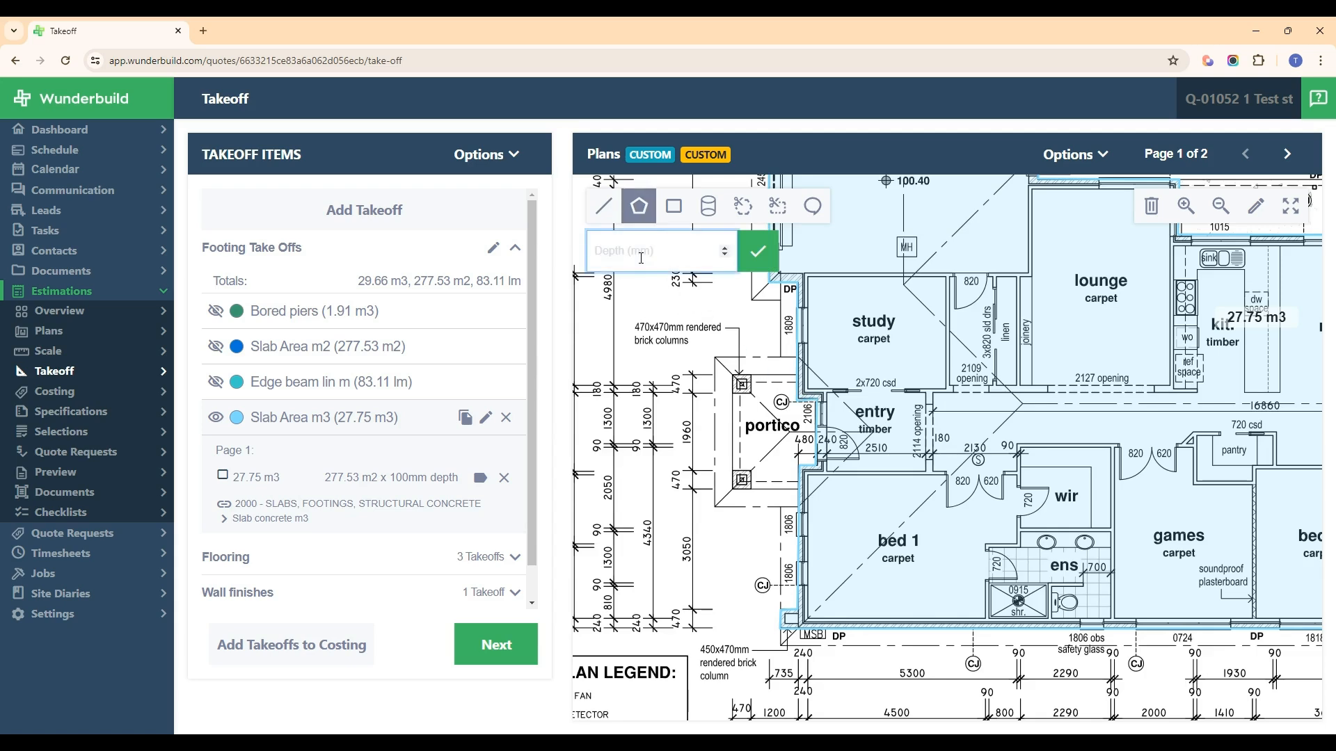
text(100)
click(761, 256)
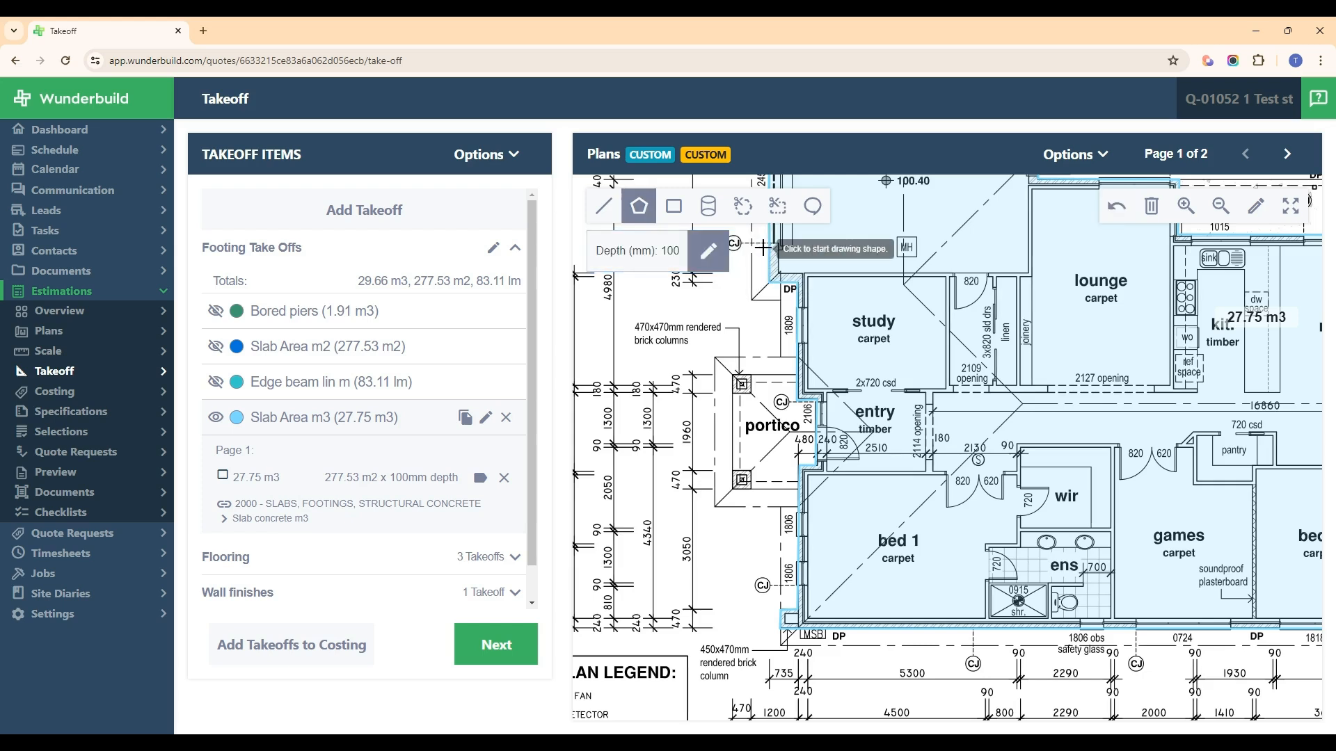
click(794, 375)
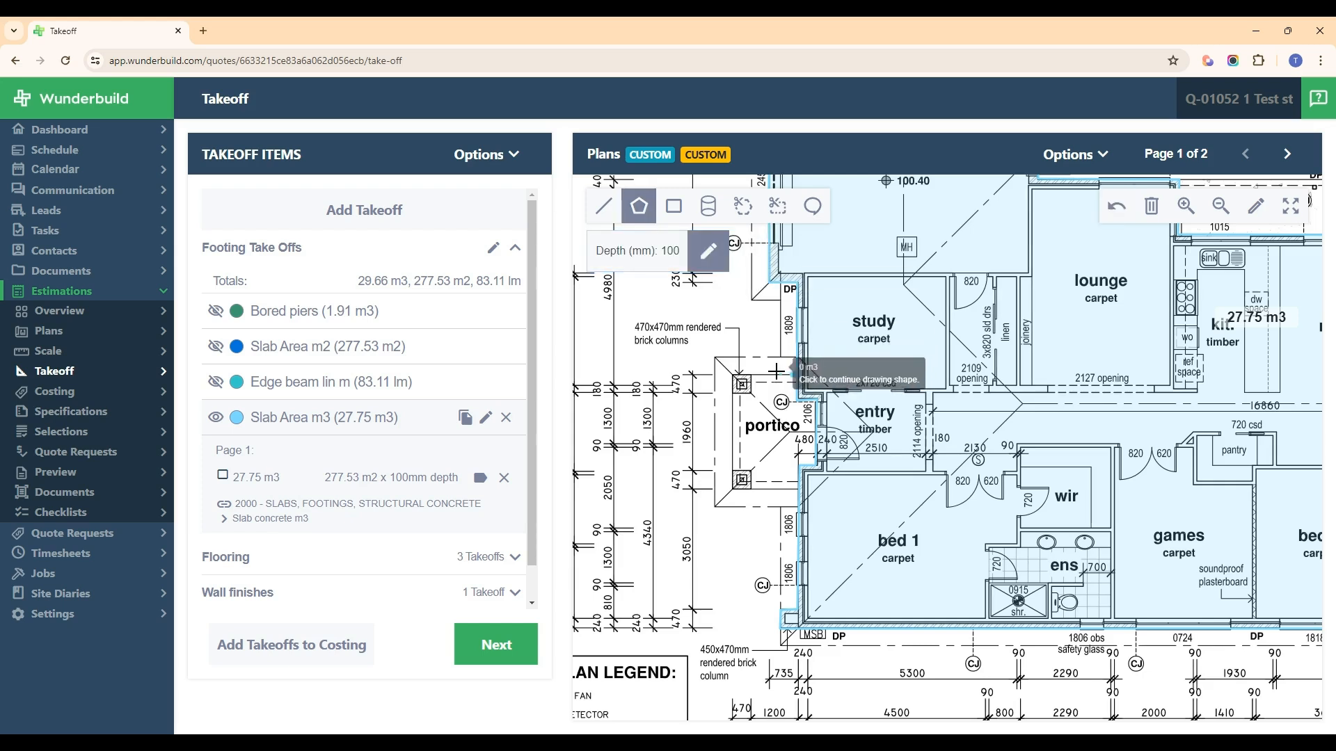
click(733, 376)
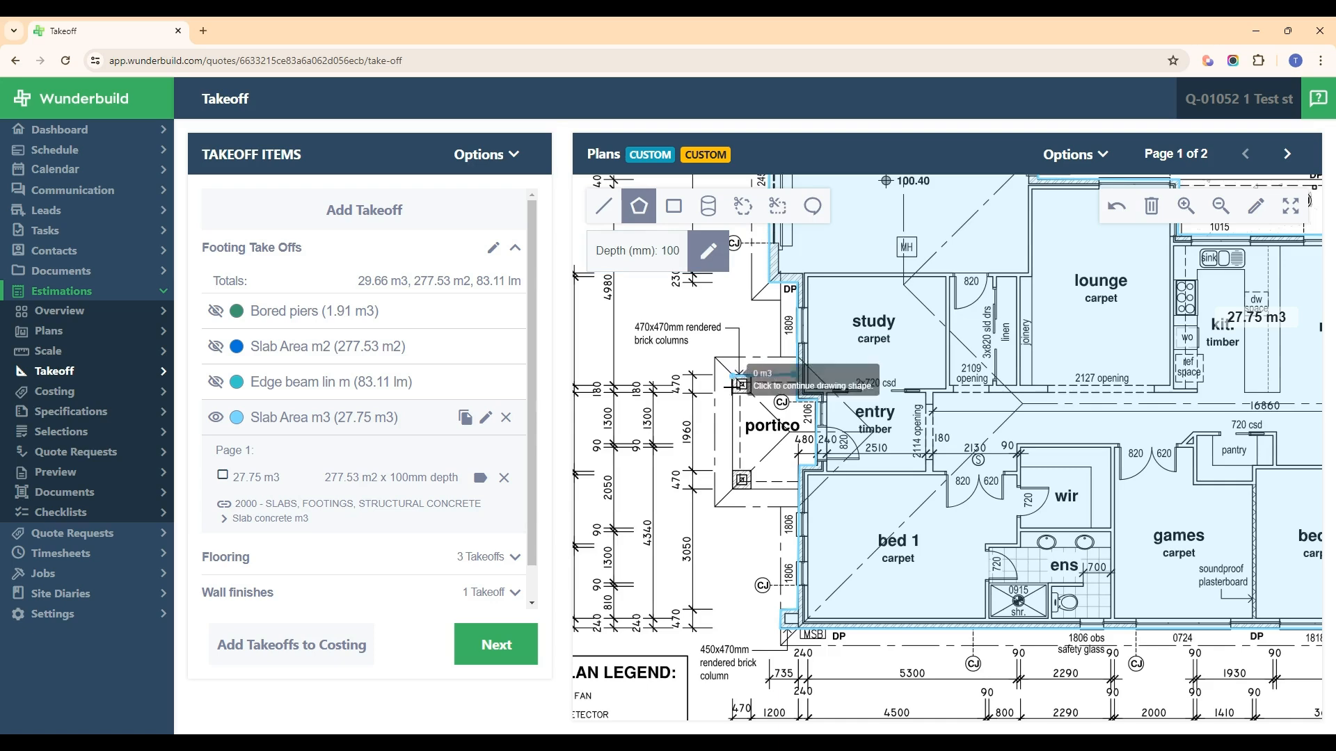
click(731, 490)
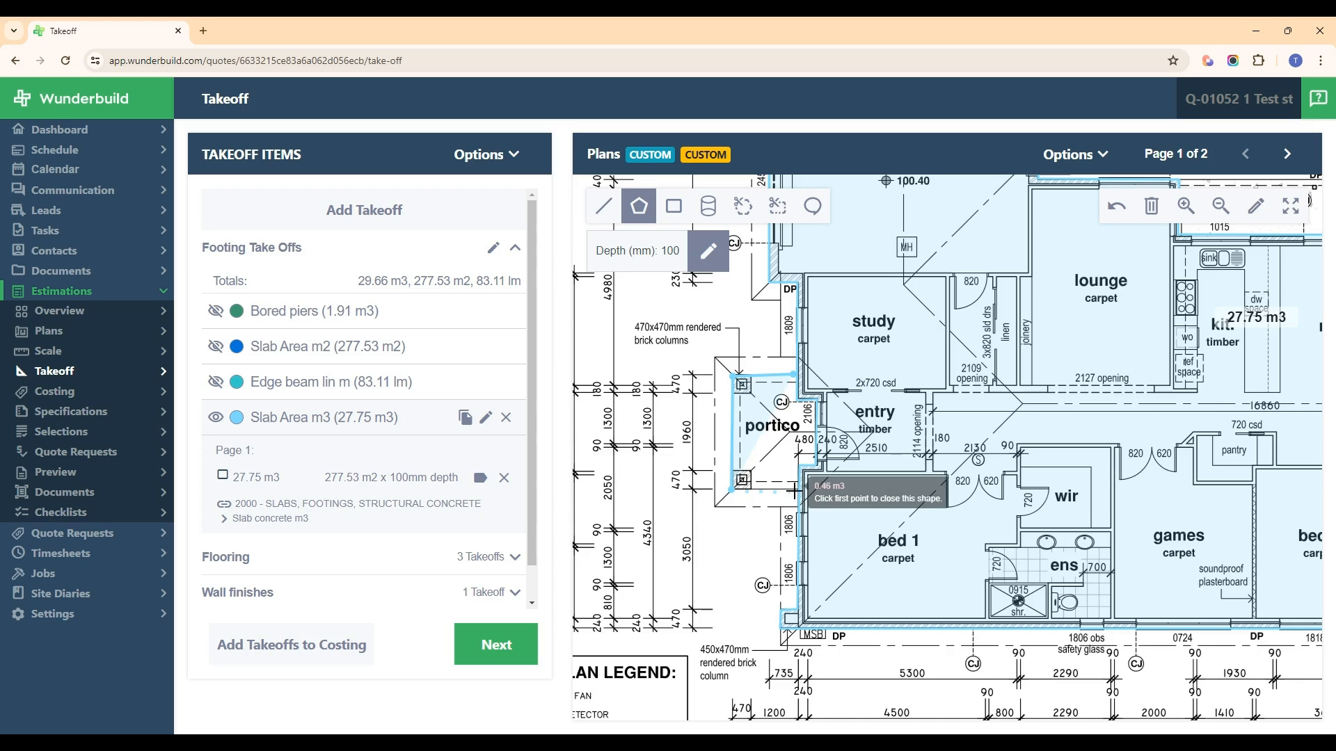
click(798, 491)
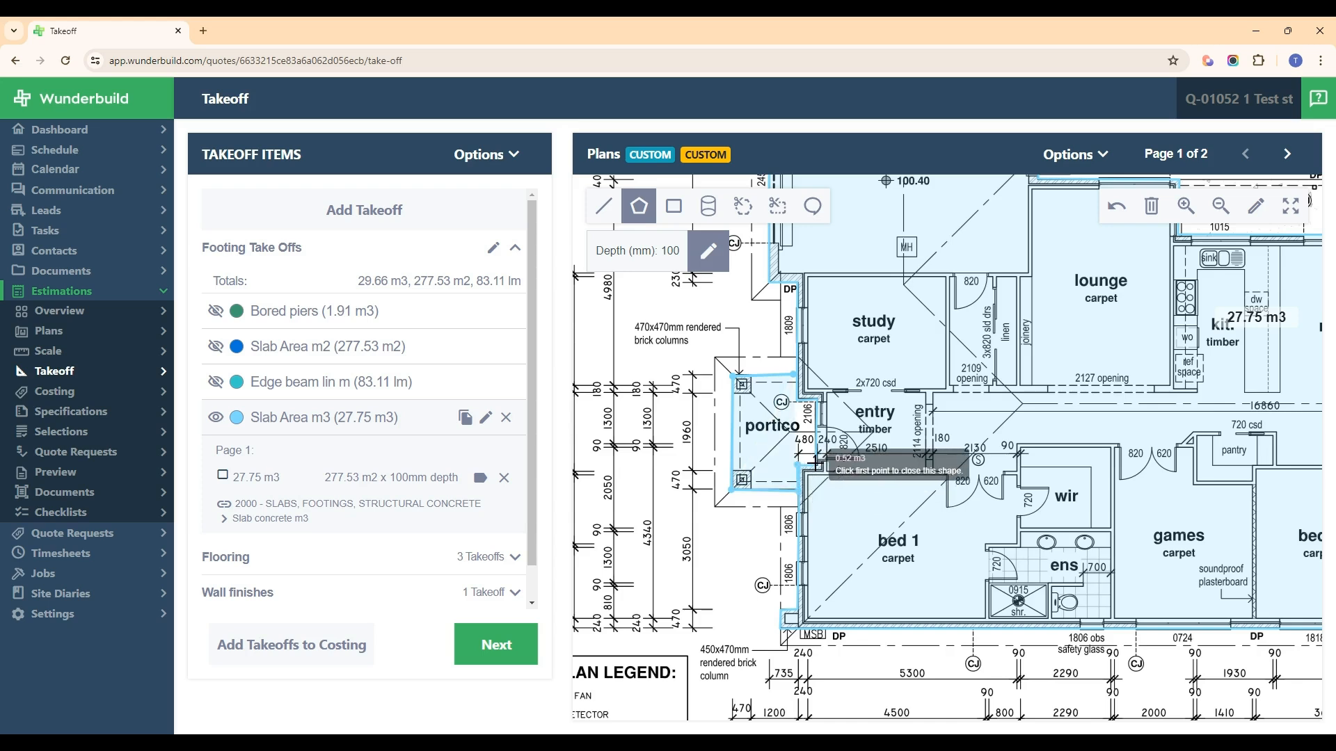
click(817, 463)
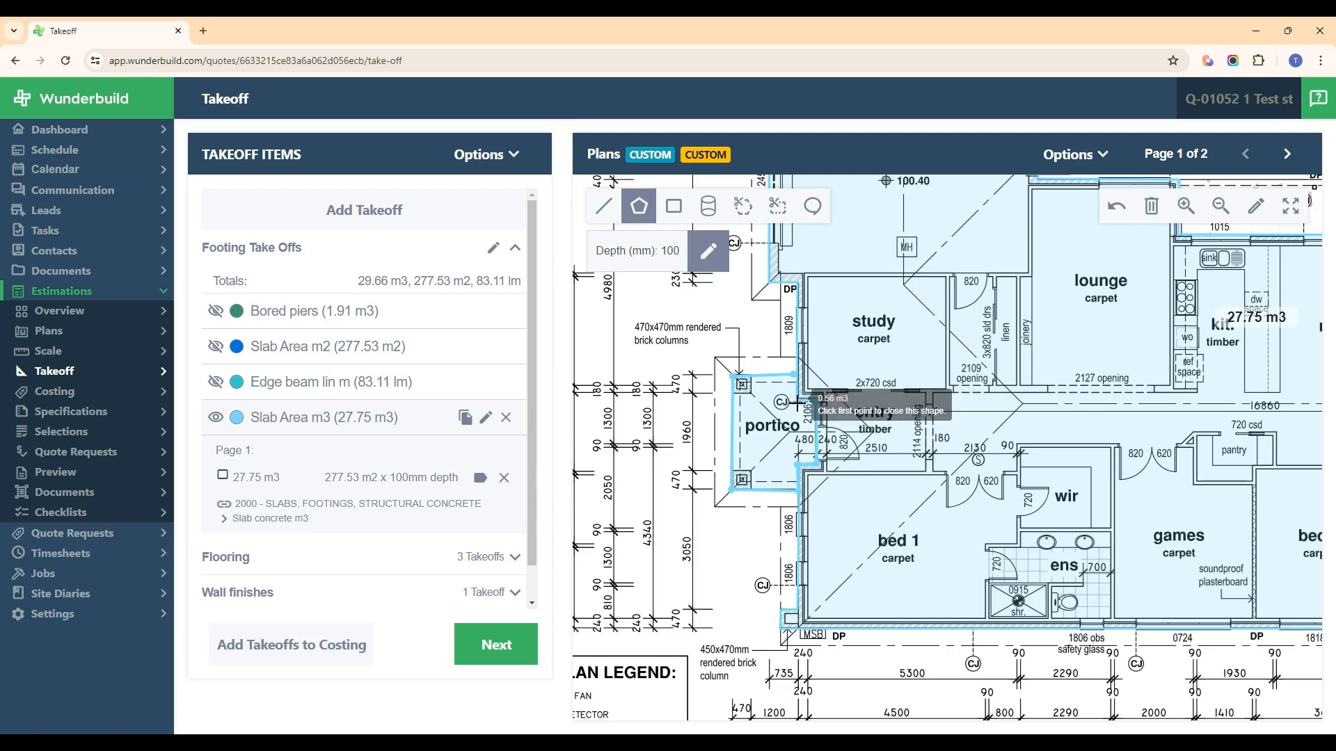
click(798, 403)
click(795, 376)
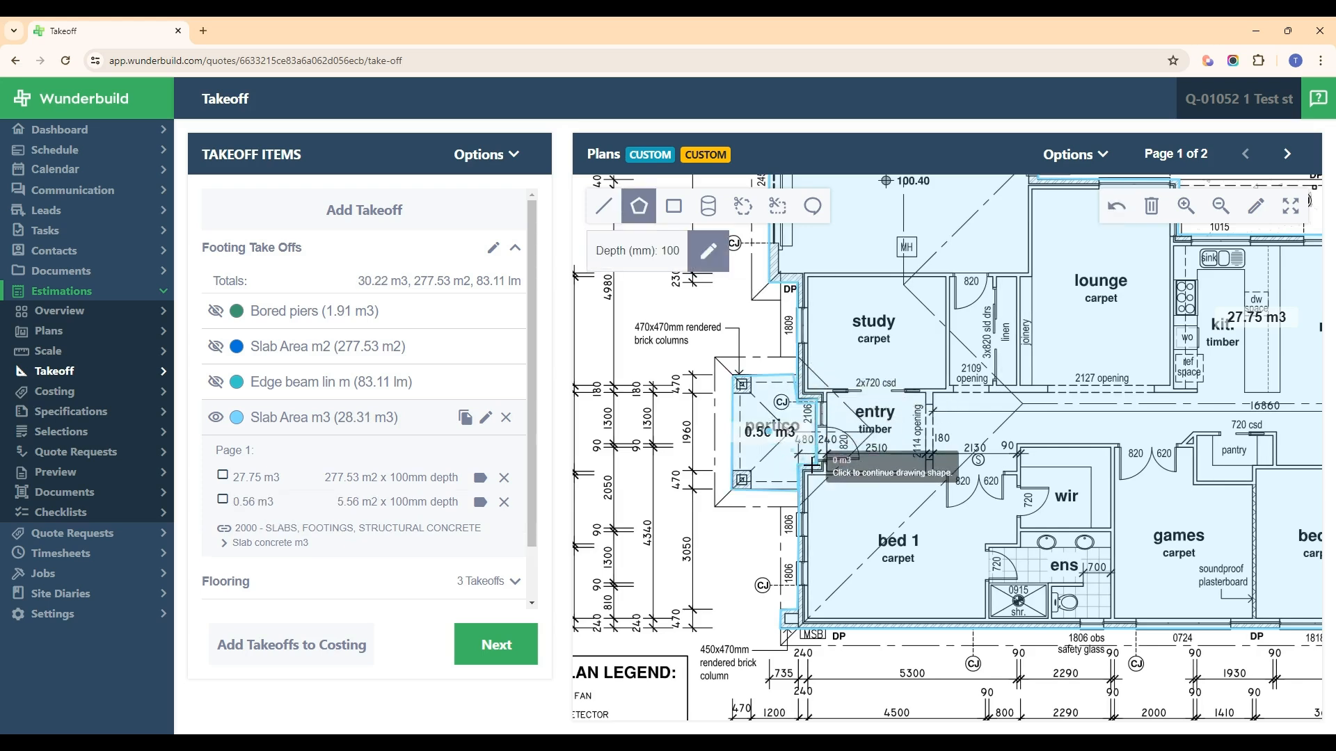
key(Escape)
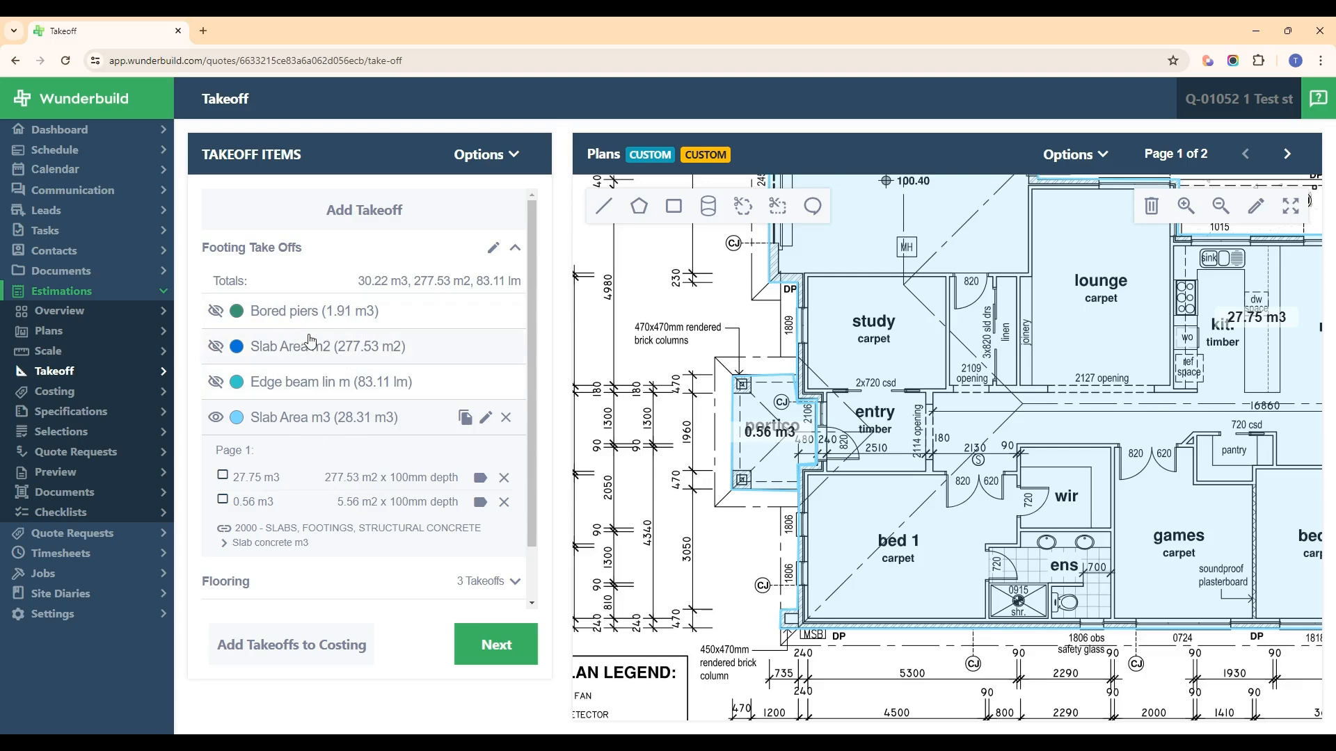
Select the Bored piers takeoff and set its pier markers to 3000 mm depth and 450 mm diameter.
click(345, 323)
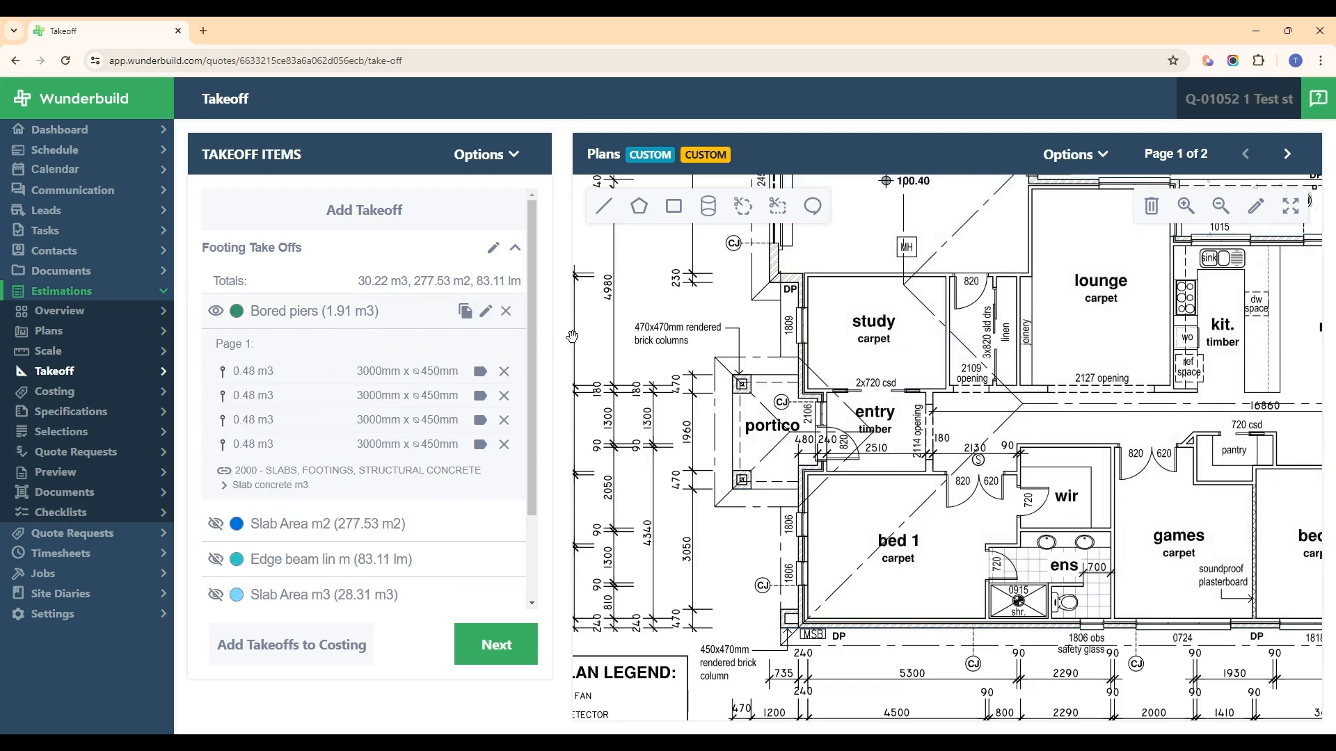
scroll(723, 215, up, 5)
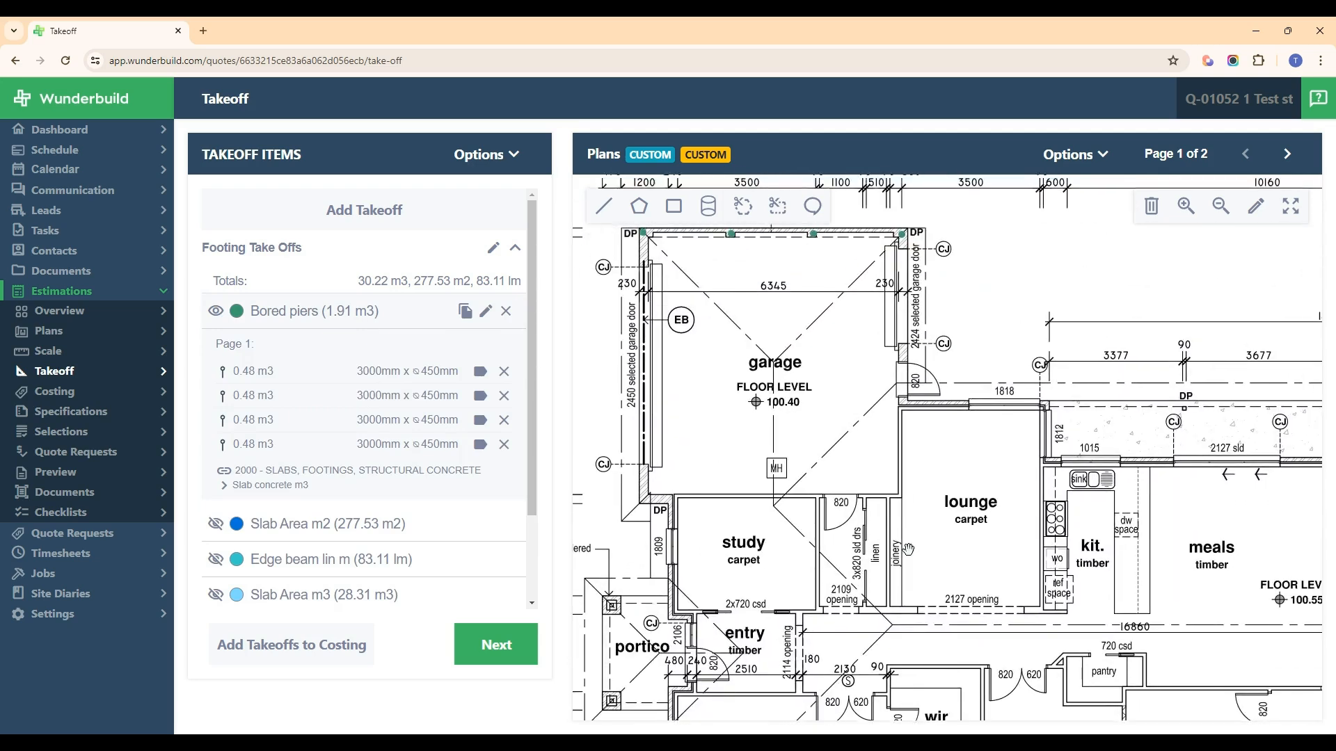
click(708, 206)
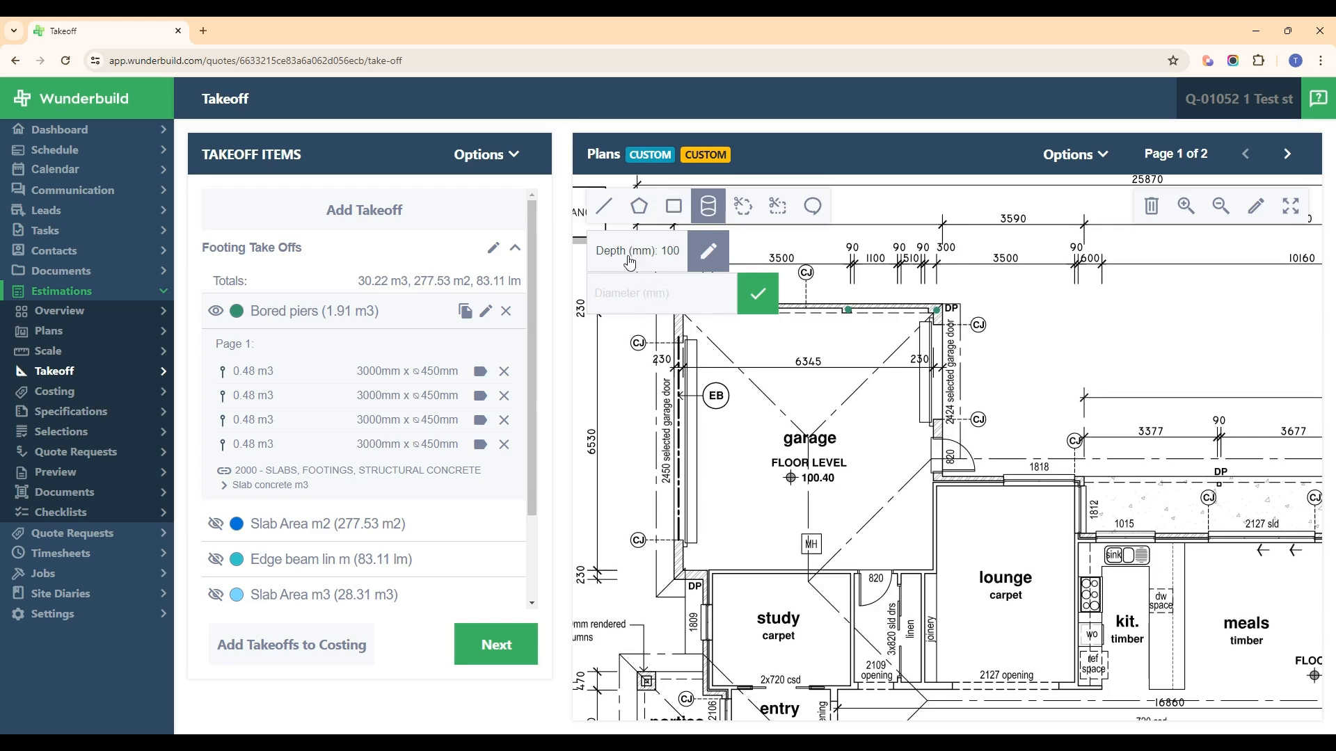
click(709, 252)
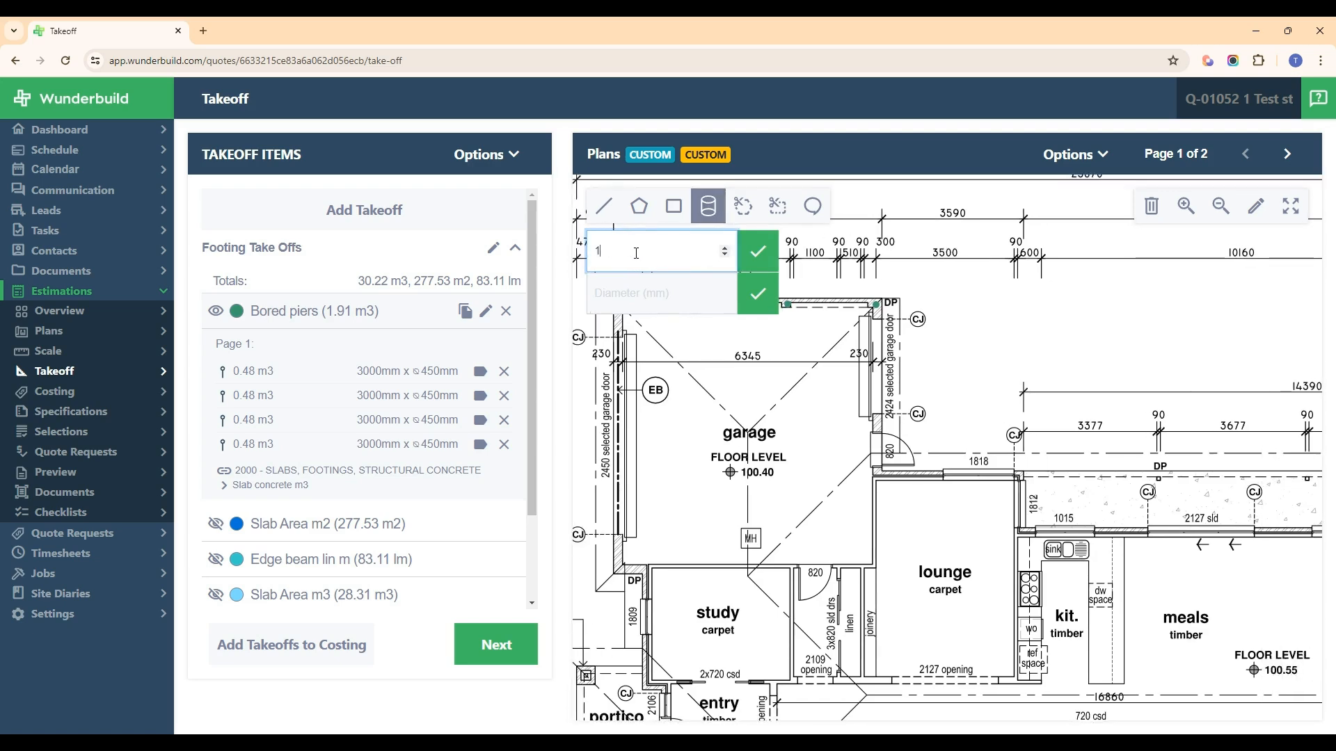
key(BackSpace)
text(2)
key(BackSpace)
text(3000)
click(630, 298)
text(450)
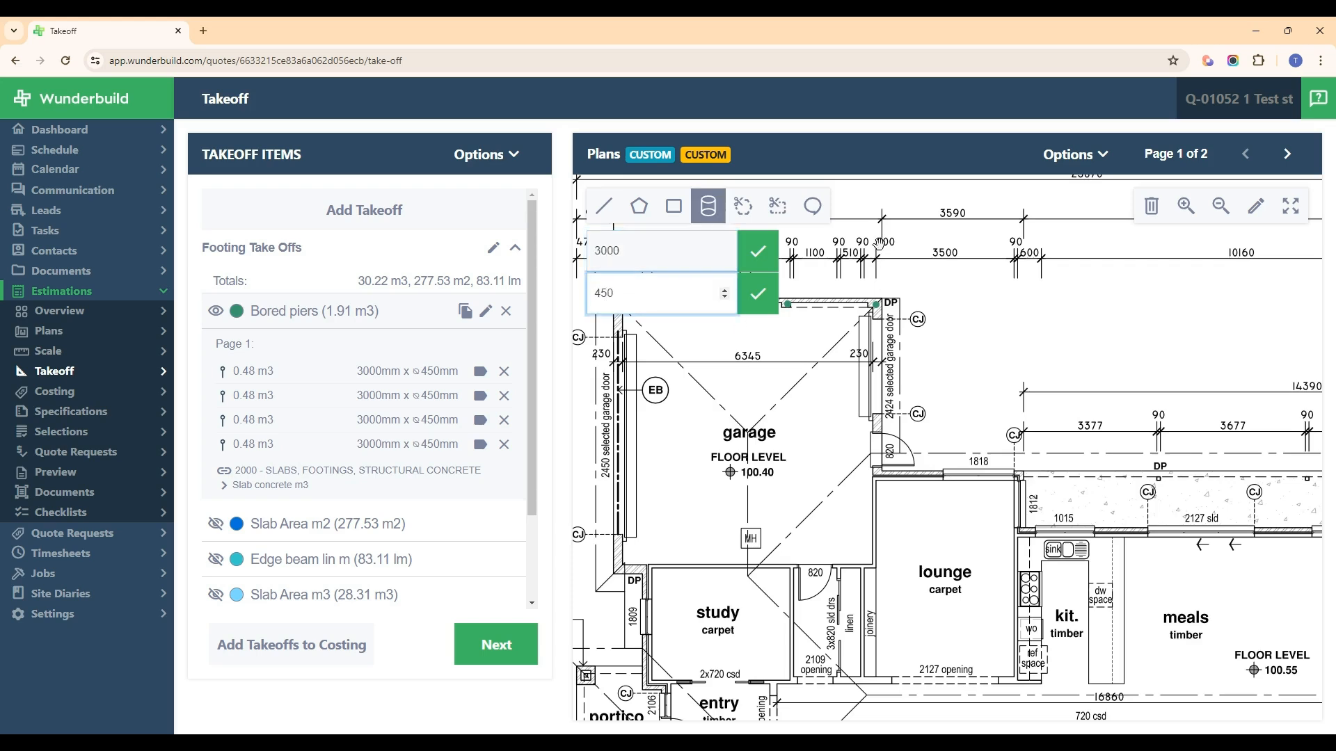
click(757, 251)
click(757, 293)
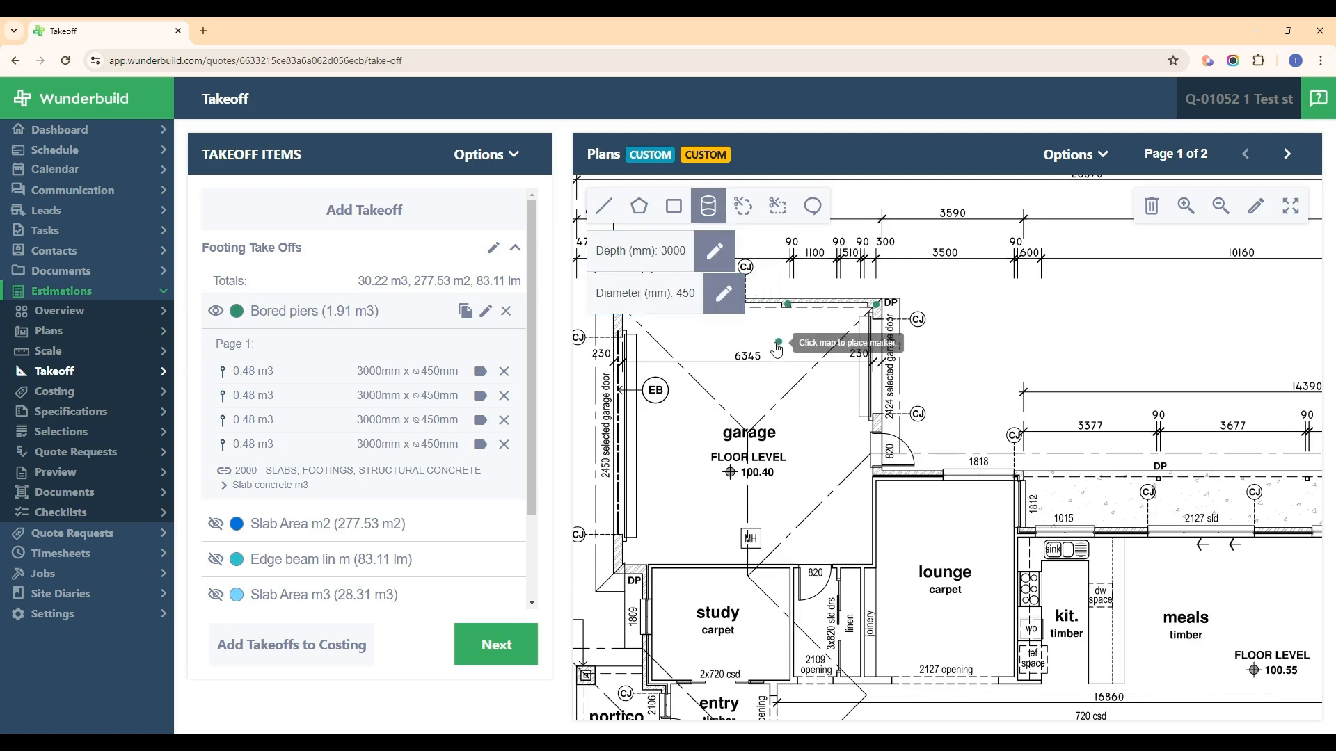
Place four more bored pier markers down the garage wall beside the 2424 selected garage door.
drag(786, 412, 857, 506)
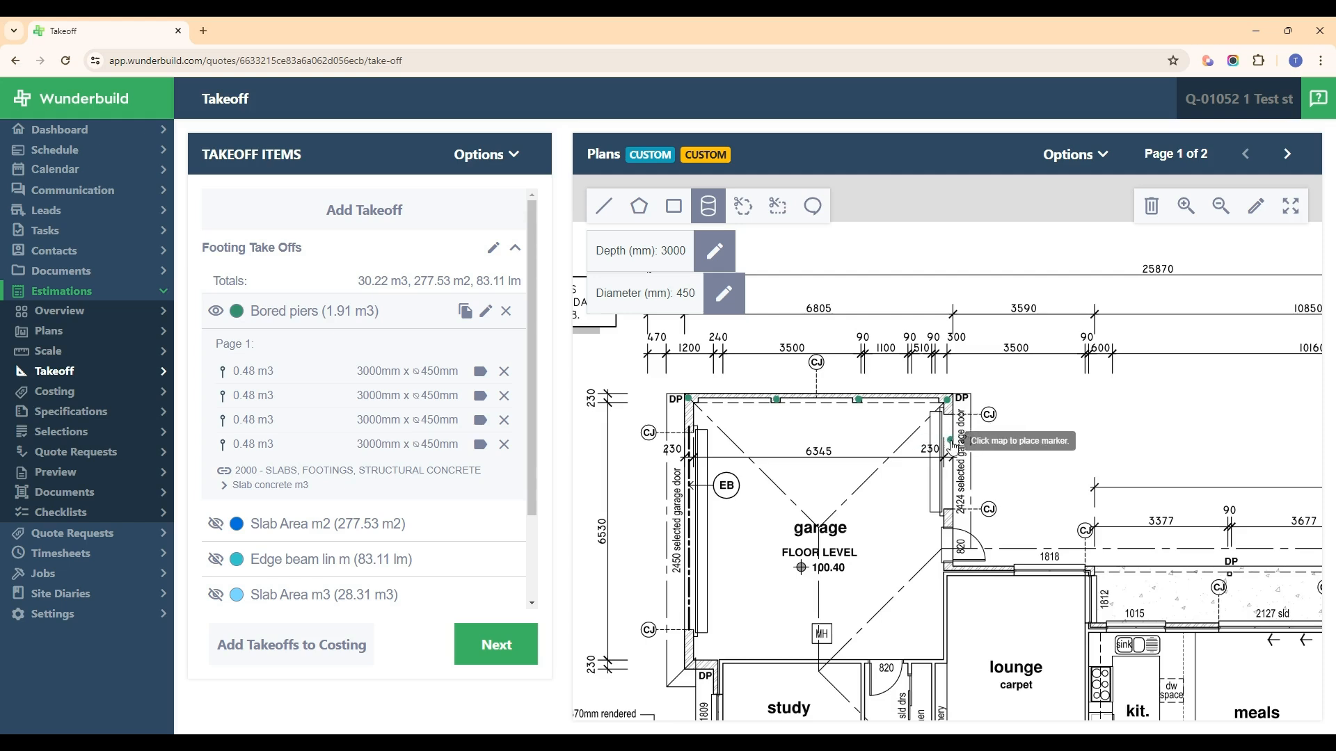
click(950, 439)
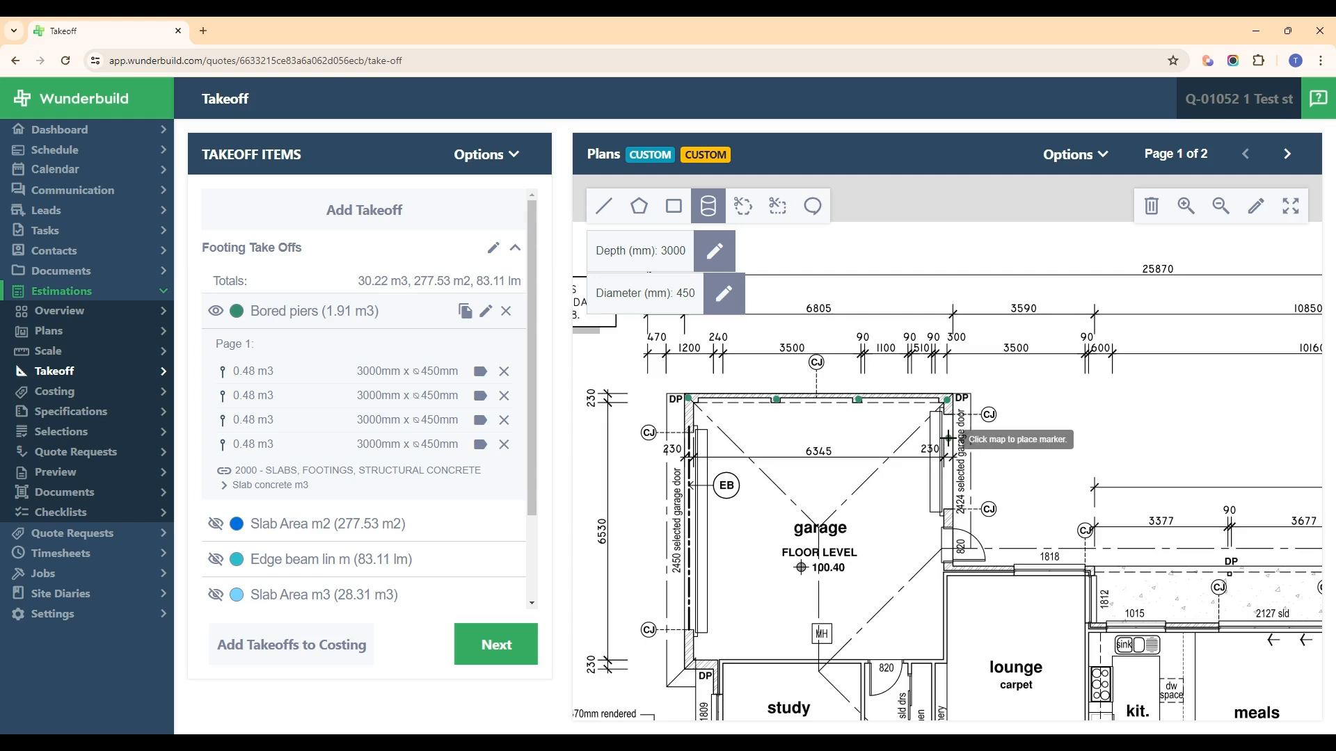
click(949, 479)
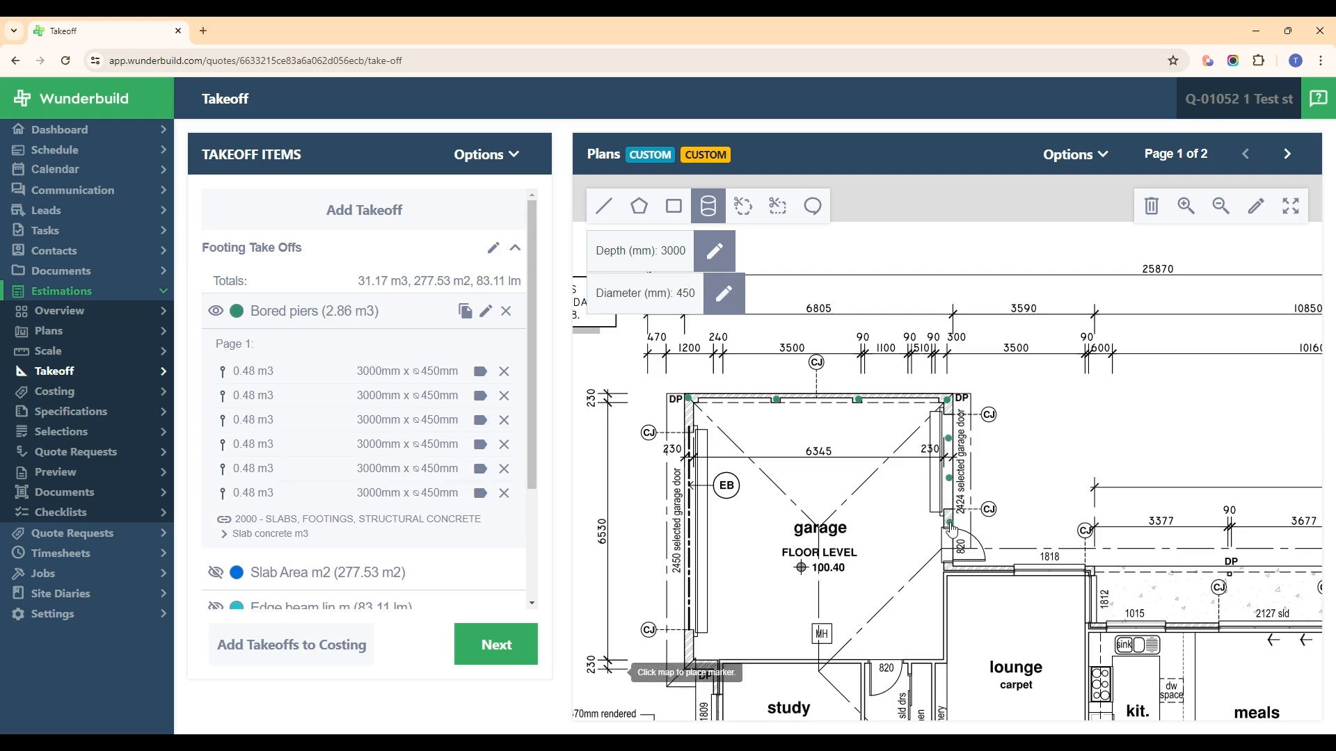
click(949, 523)
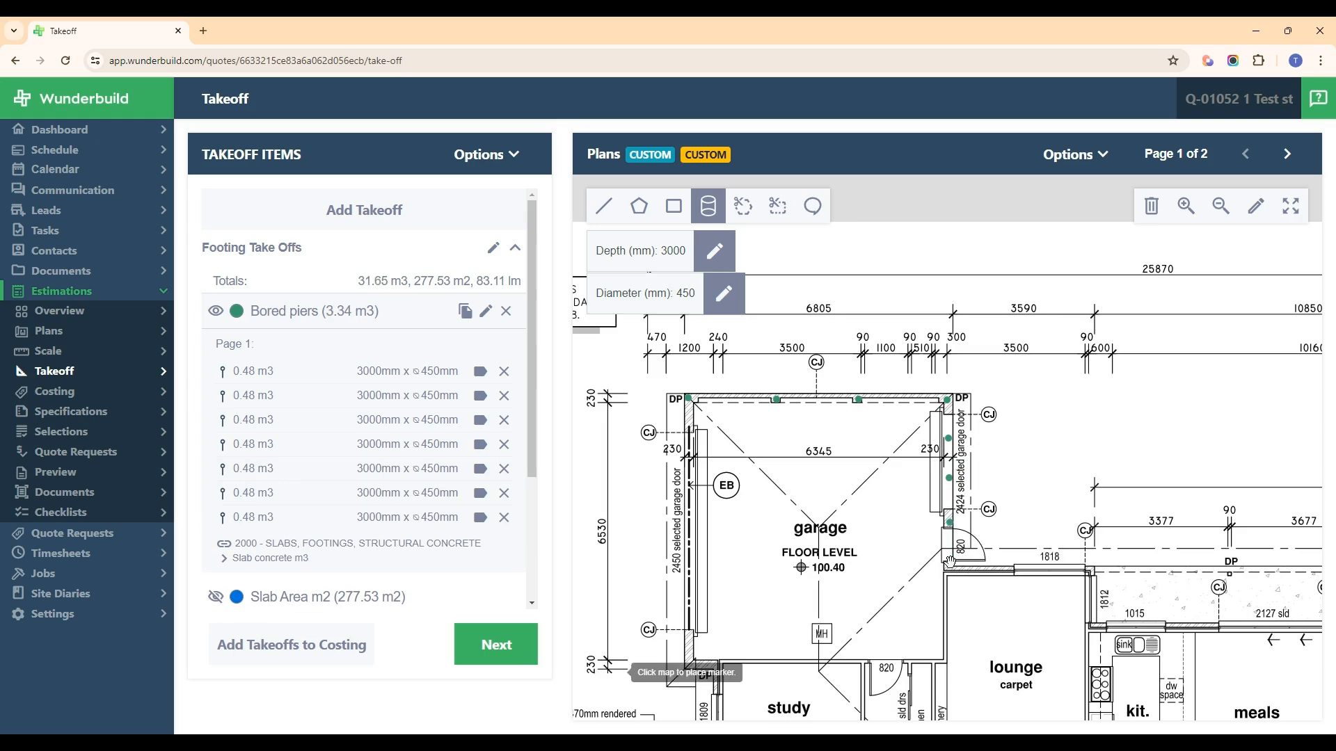
click(949, 560)
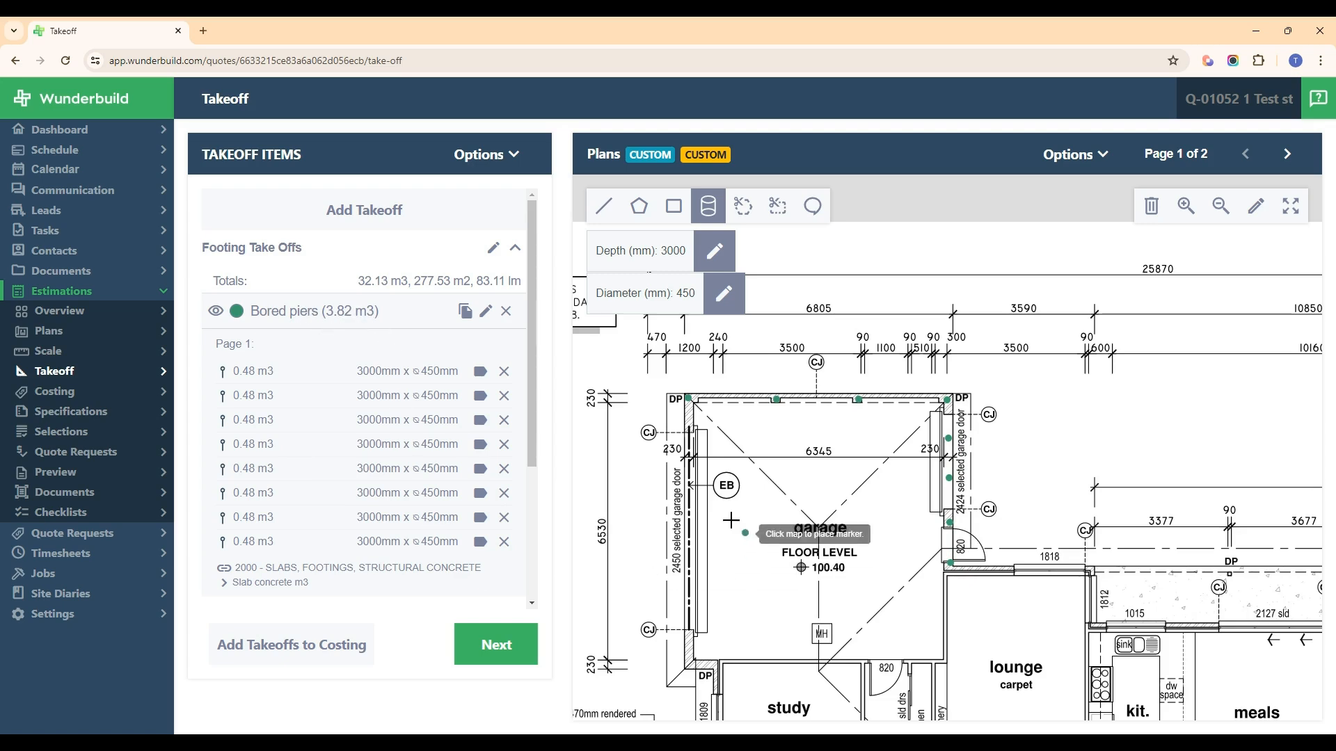
scroll(813, 583, down, 5)
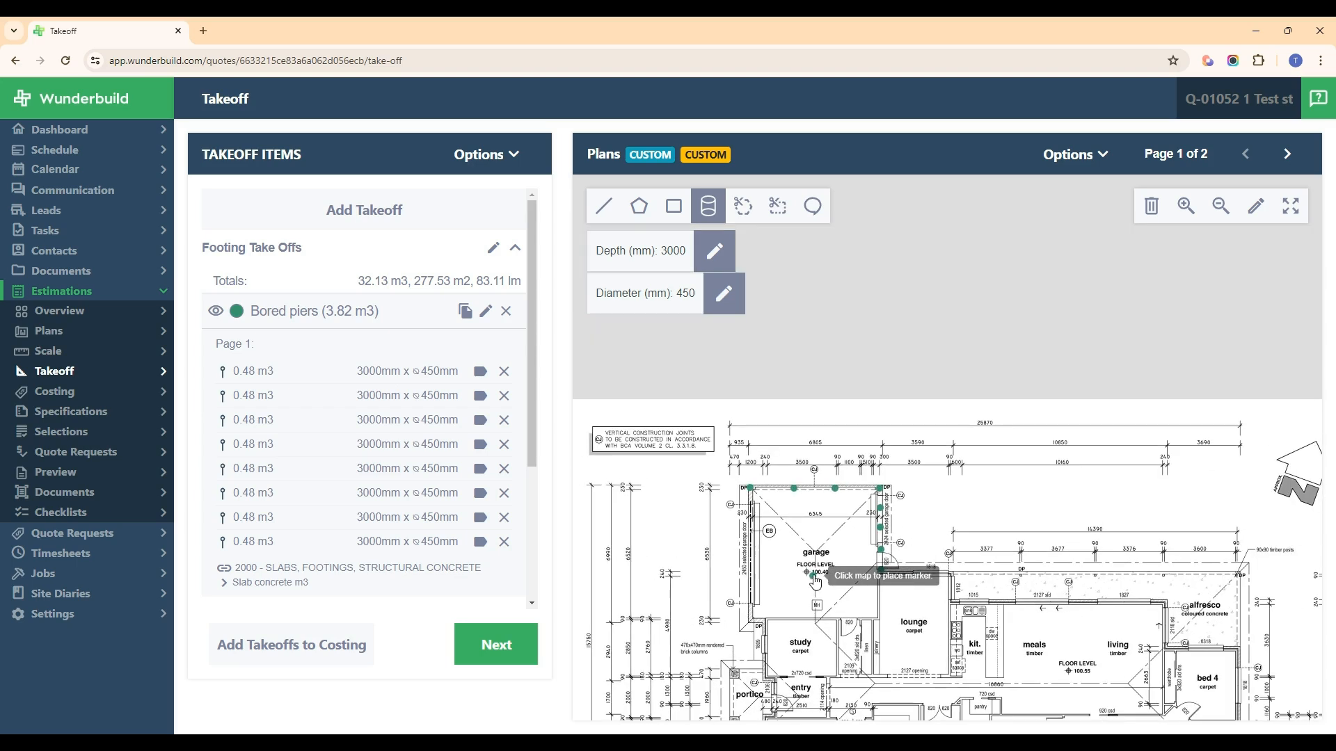
Continue to the costing stage and check the takeoff quantities behind Slab concrete m3 in 2000 - SLABS, FOOTINGS, STRUCTURAL CONCRETE.
click(507, 647)
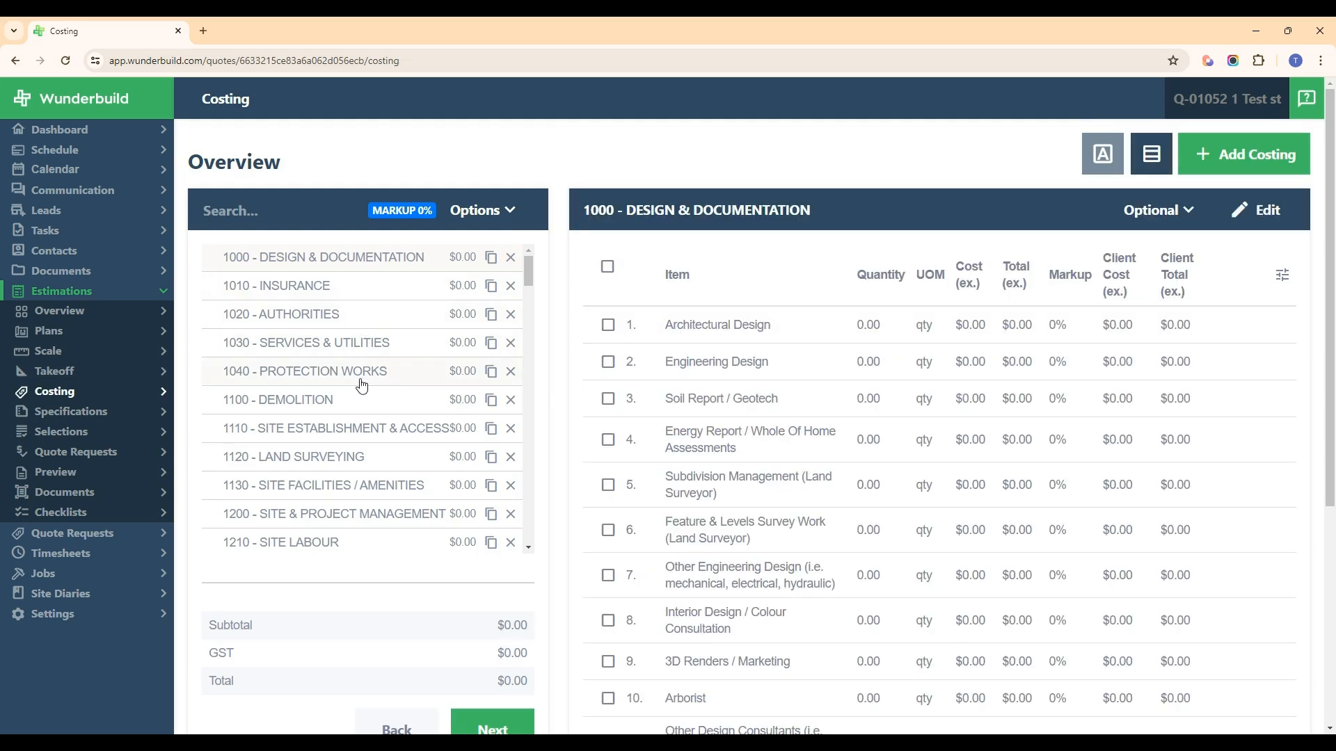
scroll(361, 385, down, 4)
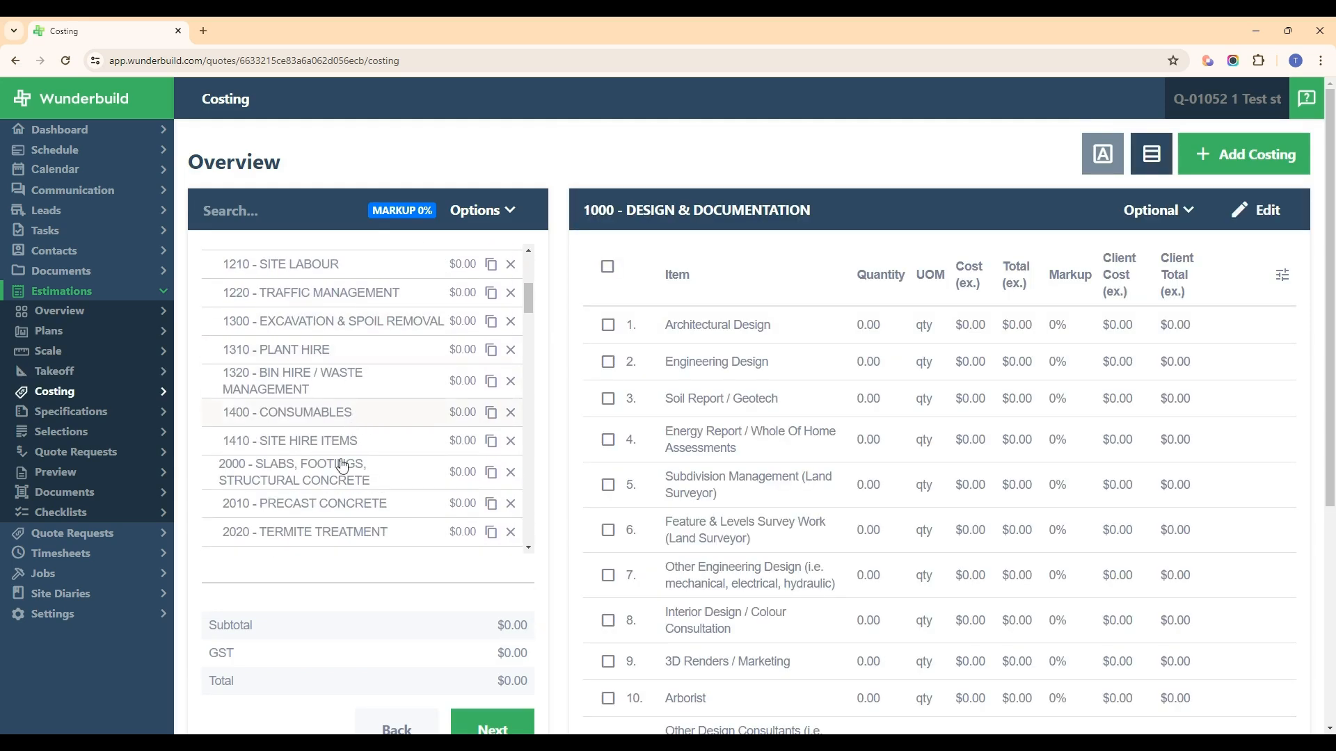
click(329, 480)
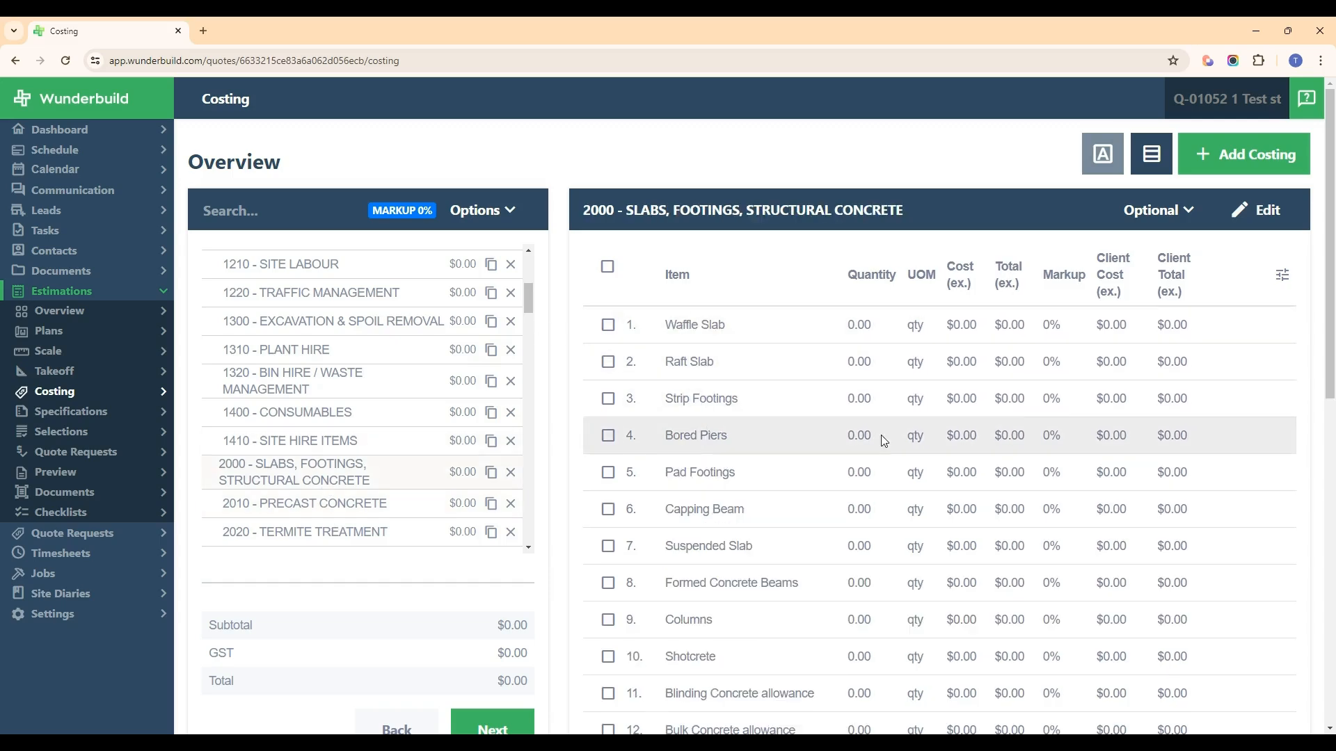
scroll(881, 436, down, 10)
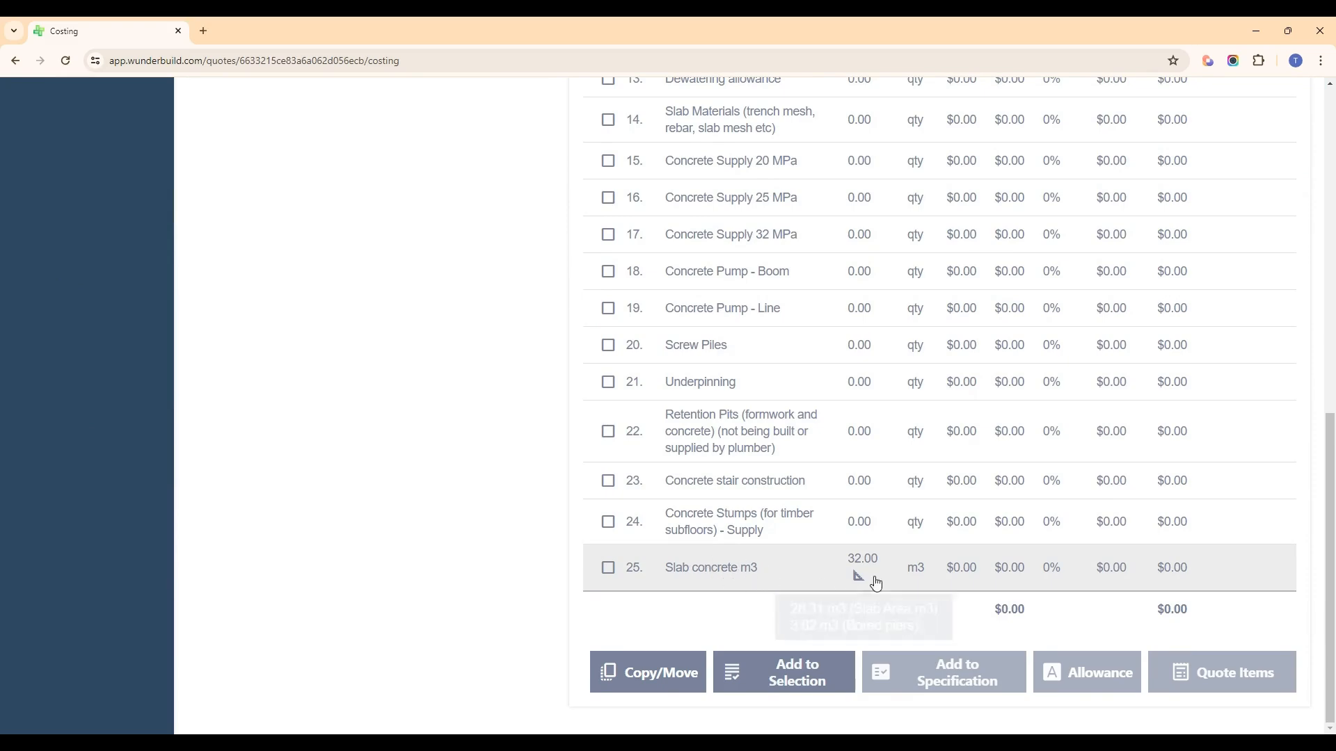
mouse_move(866, 559)
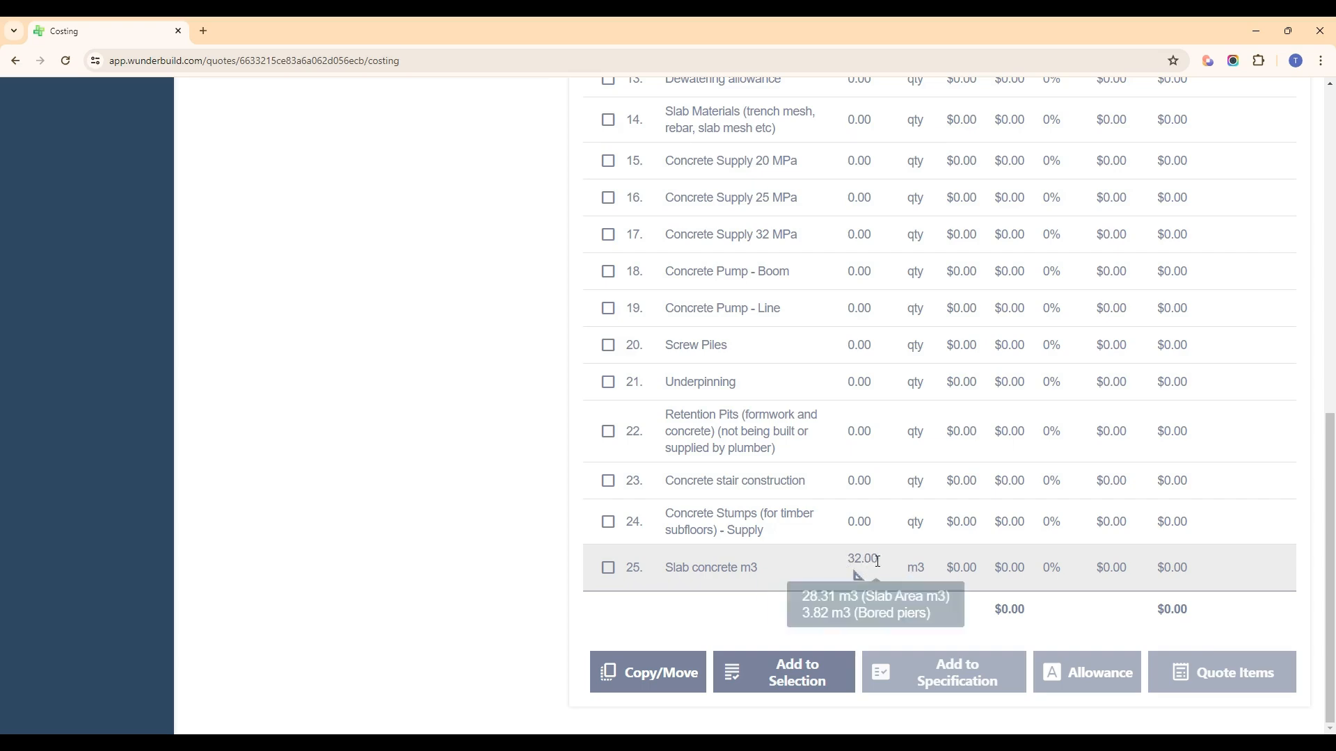
Edit the category, turn off automatic quantity calculation in the Slab concrete m3 calculator, and clear its formula.
scroll(862, 562, up, 10)
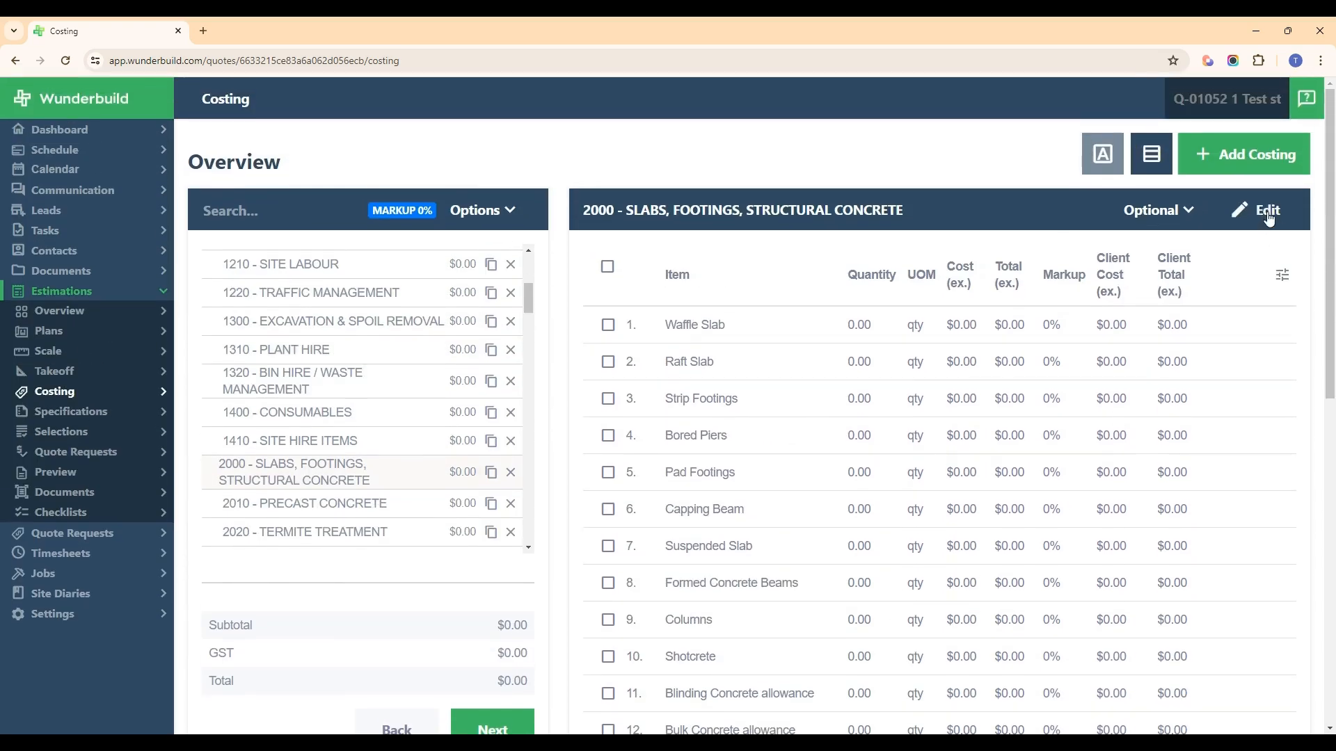
click(1267, 212)
scroll(372, 560, down, 15)
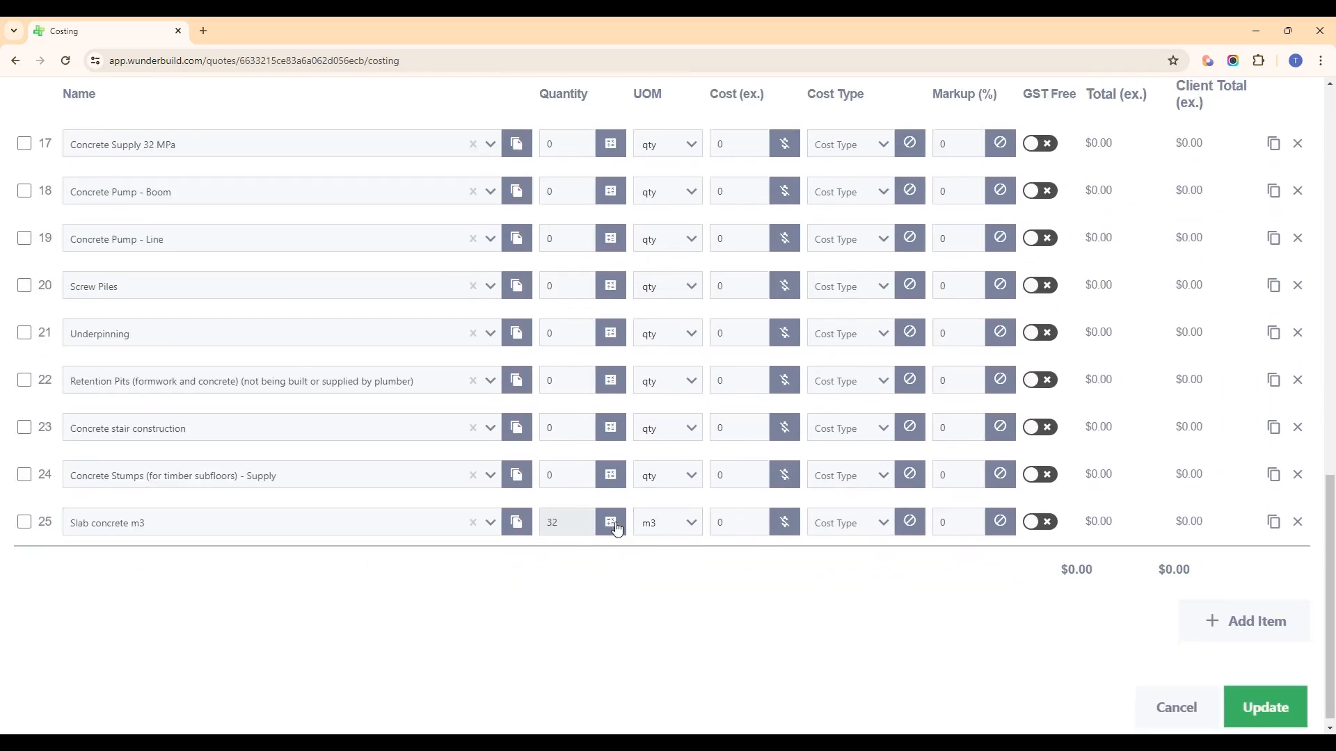
click(611, 524)
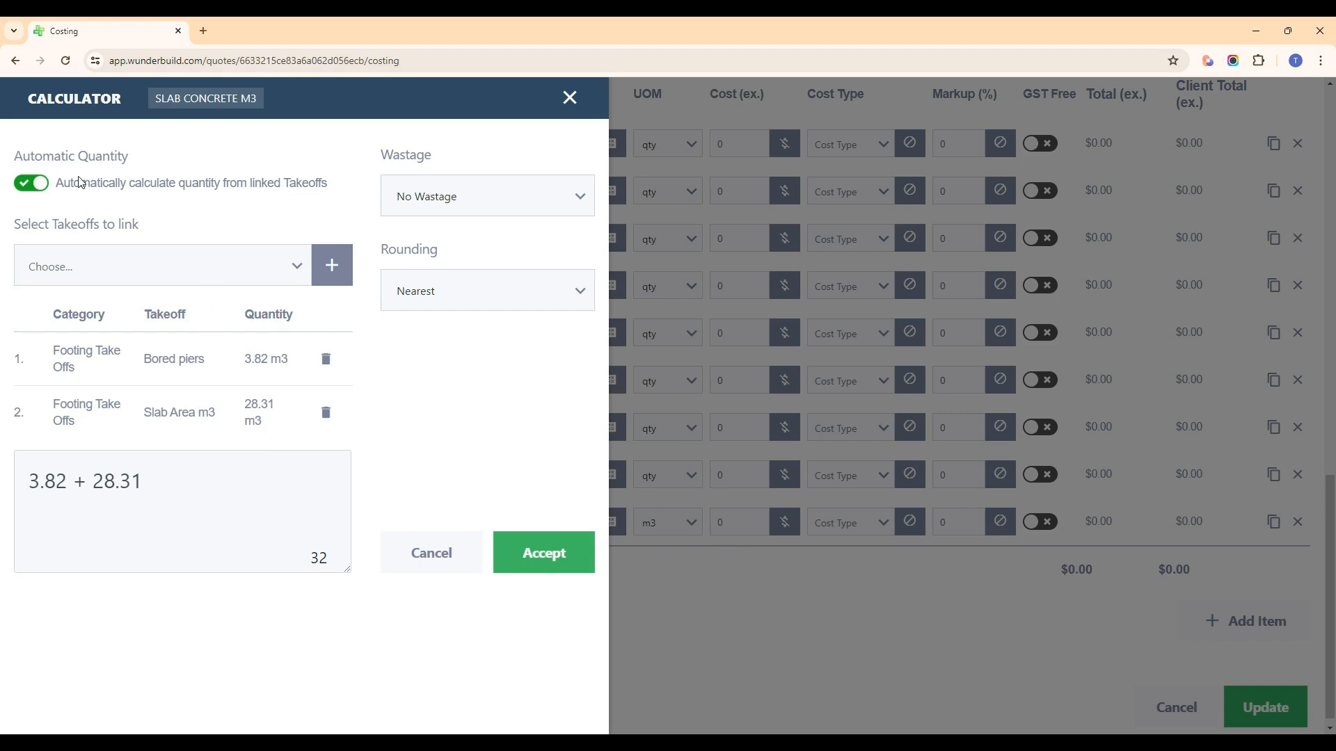
click(31, 182)
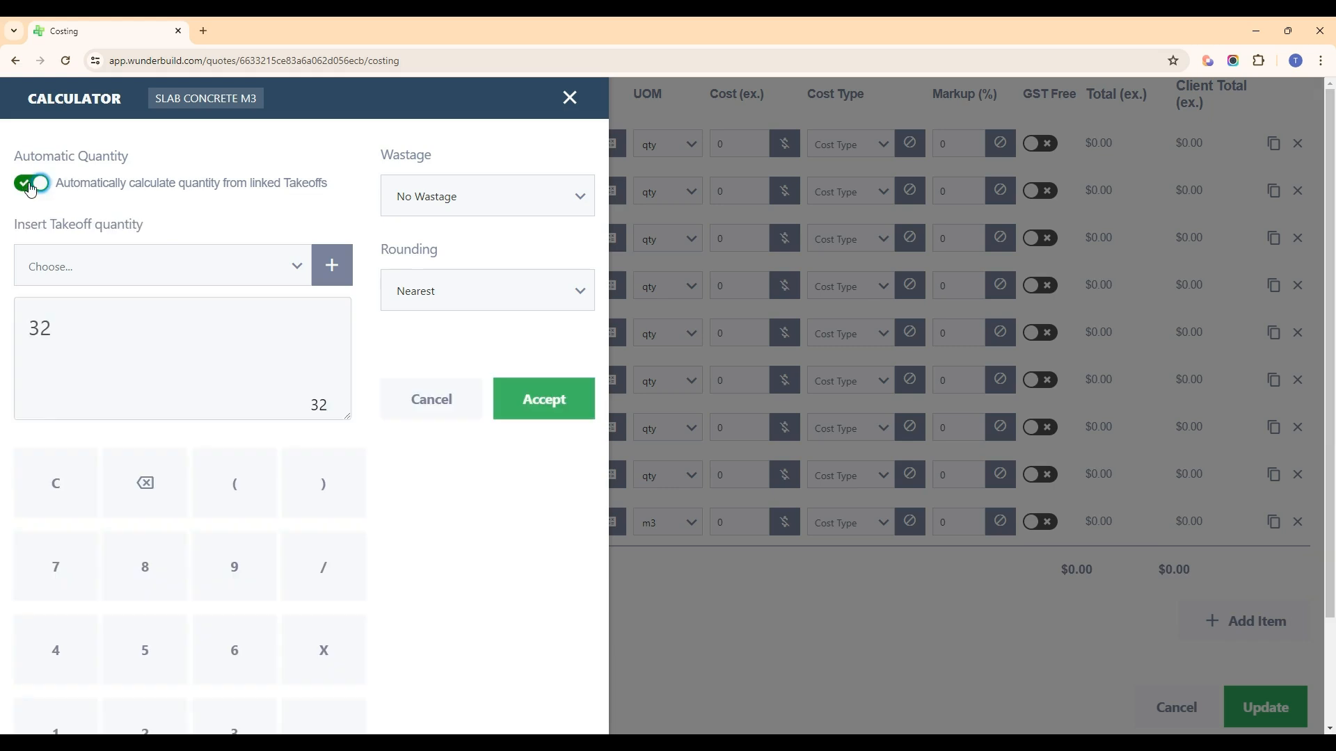
double_click(39, 326)
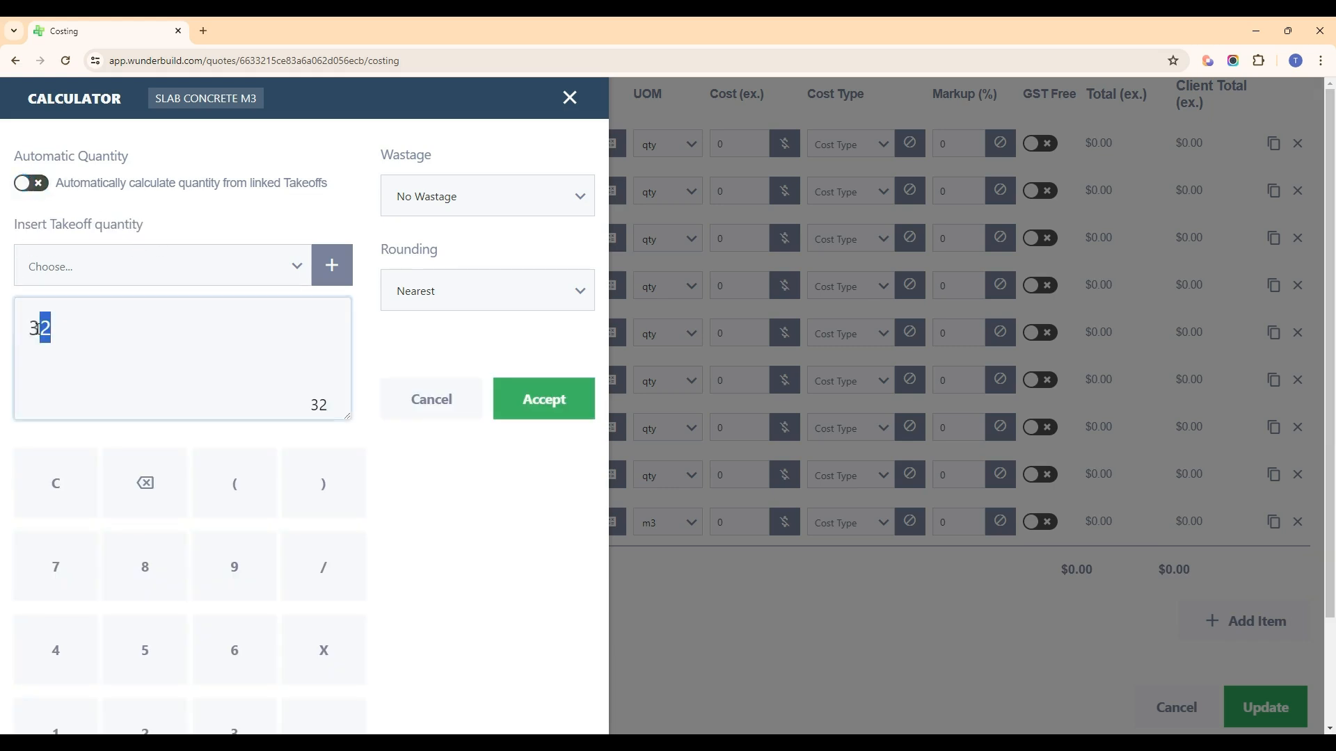
click(36, 326)
double_click(19, 332)
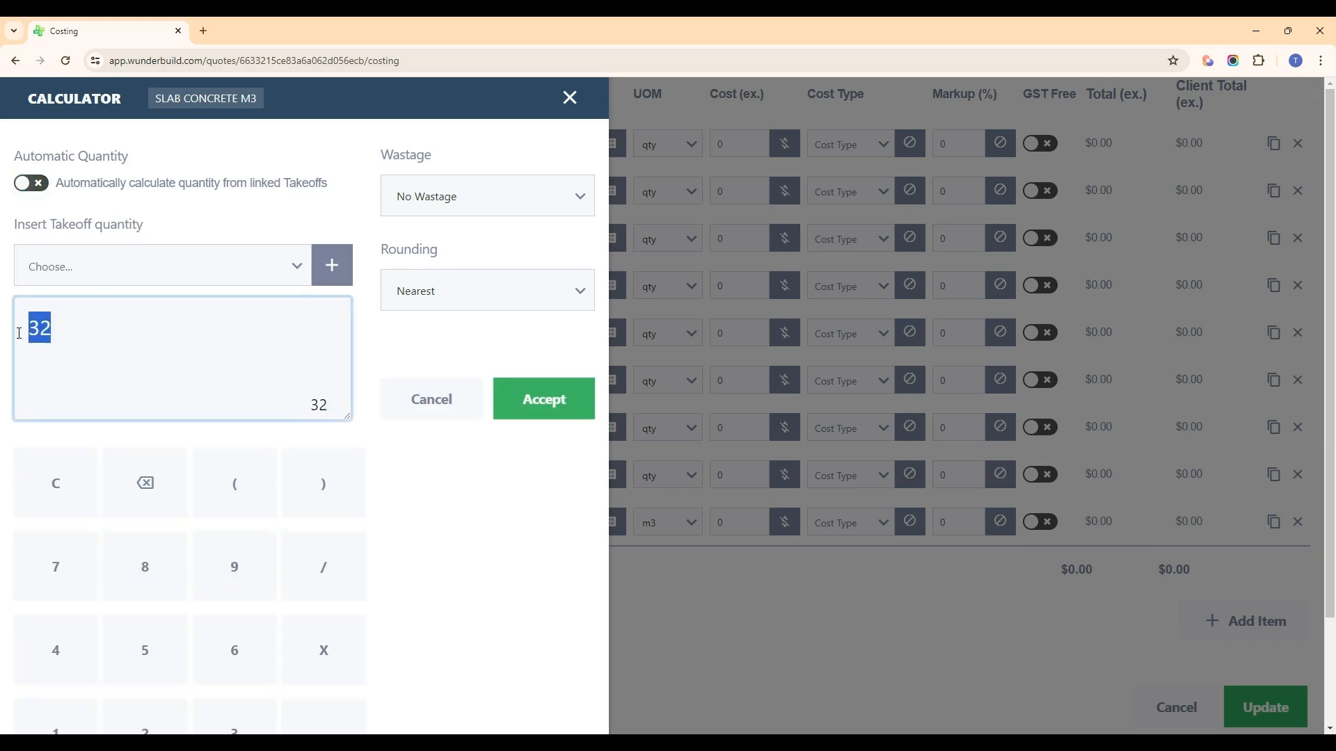
key(BackSpace)
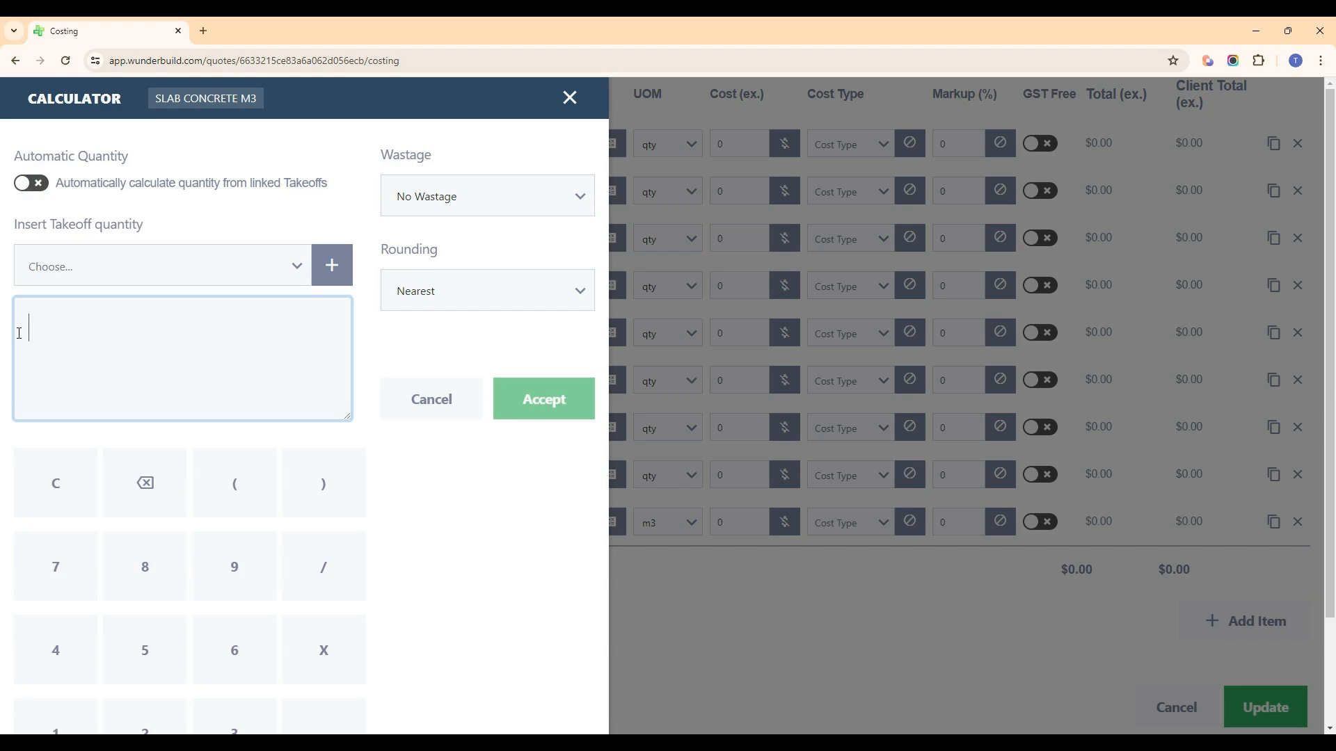
Build the Slab concrete m3 formula by inserting the Bored piers quantity plus the Slab Area m3 quantity.
click(297, 268)
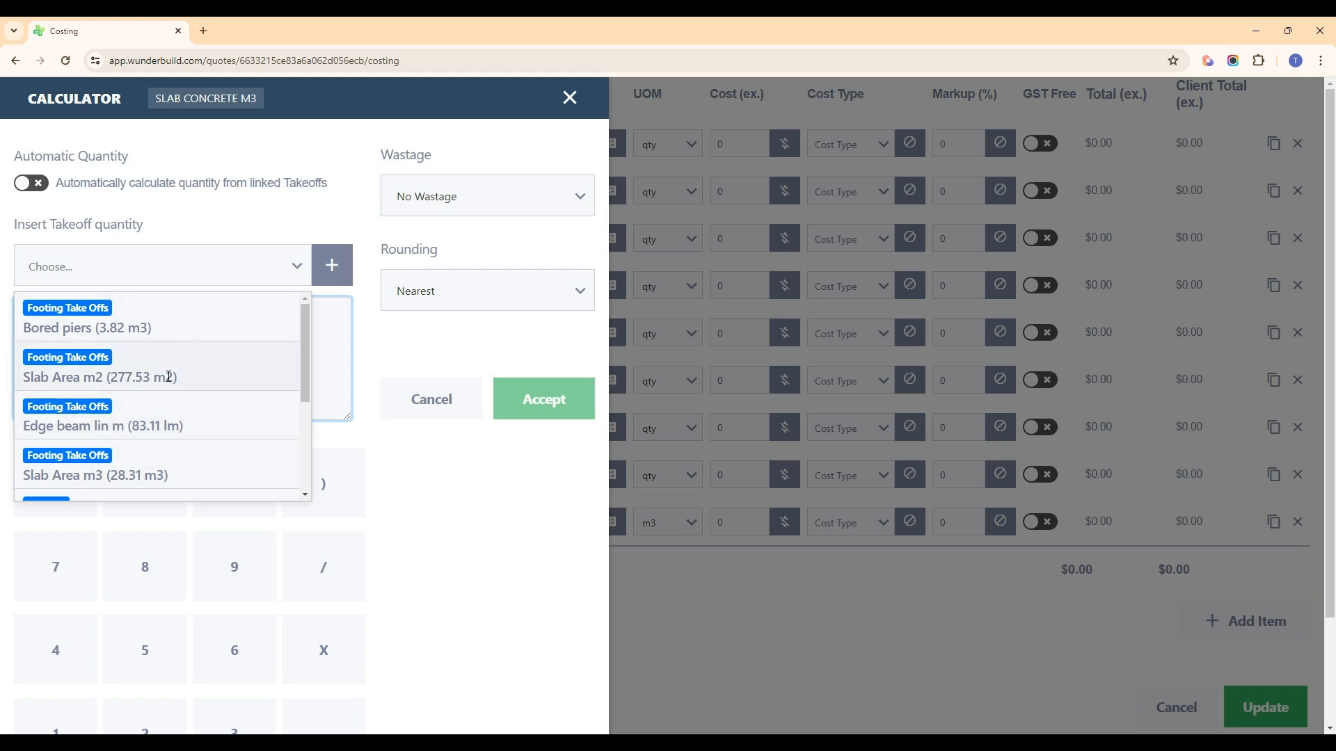
click(158, 333)
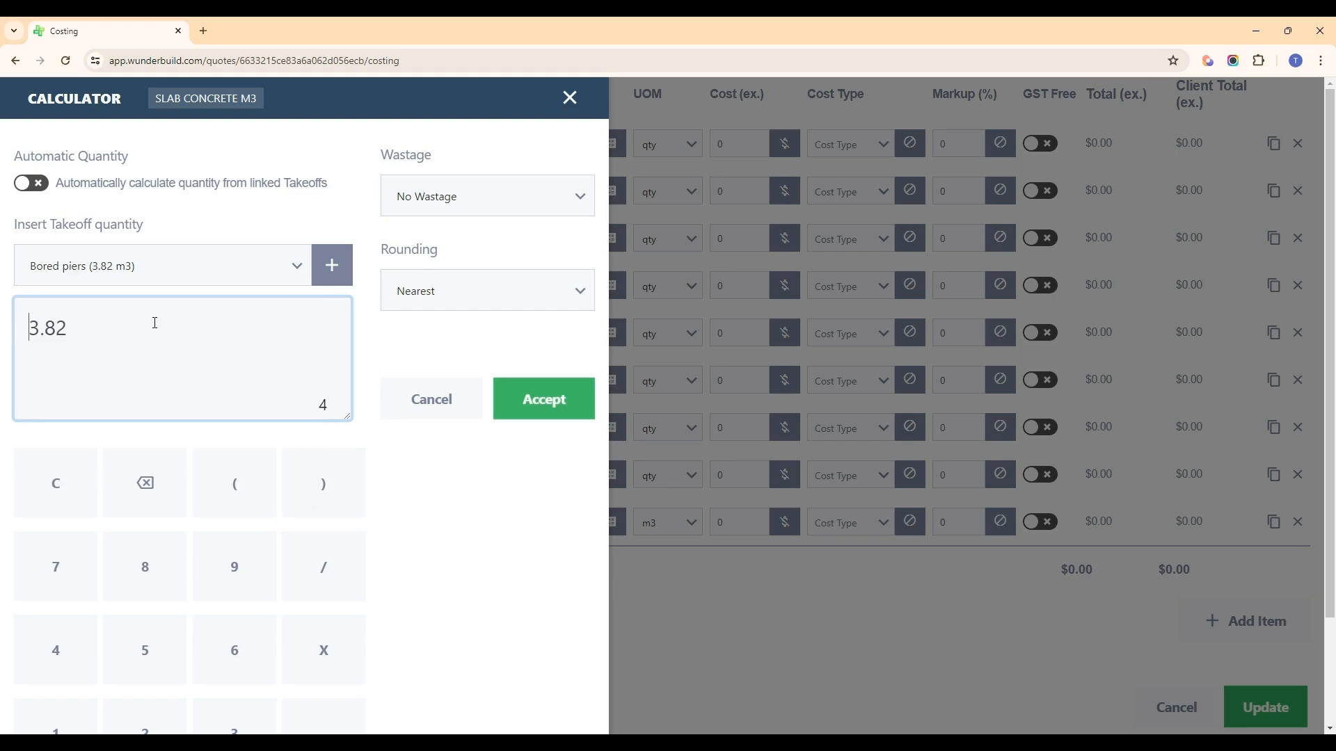
text(+)
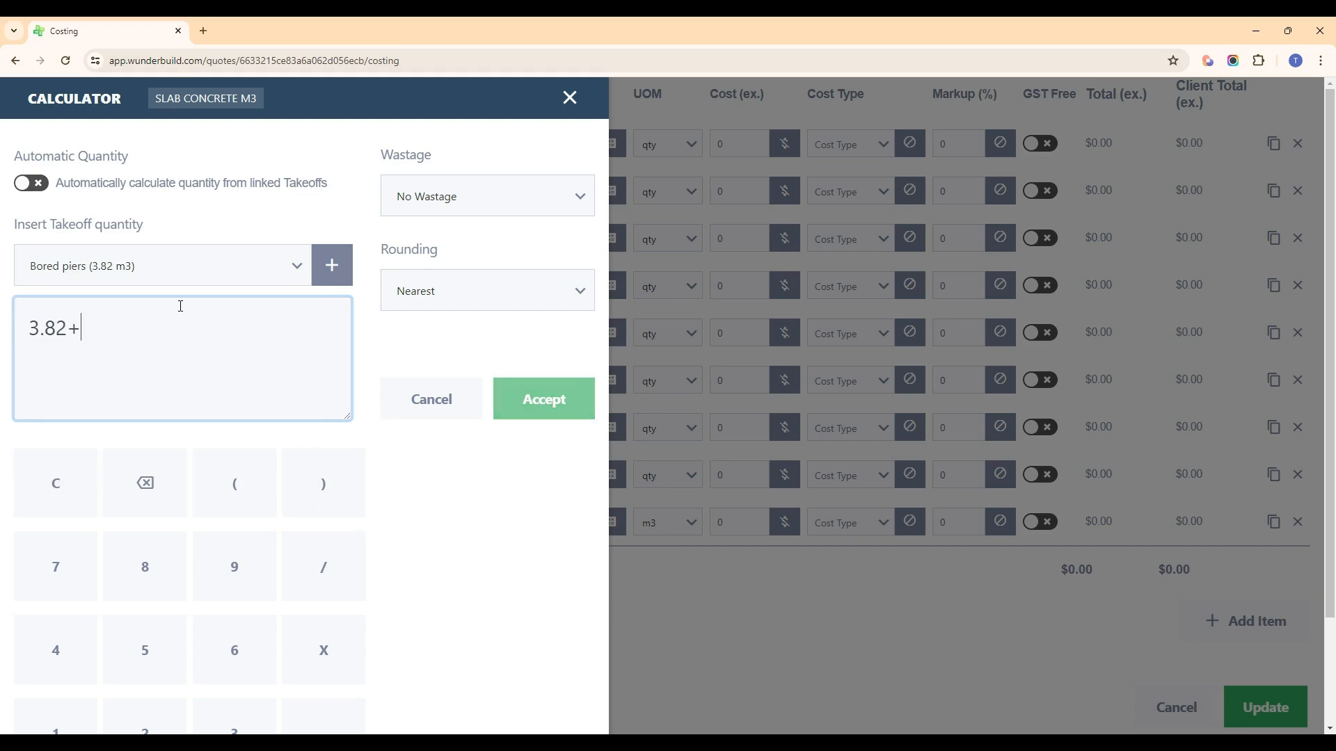
click(302, 274)
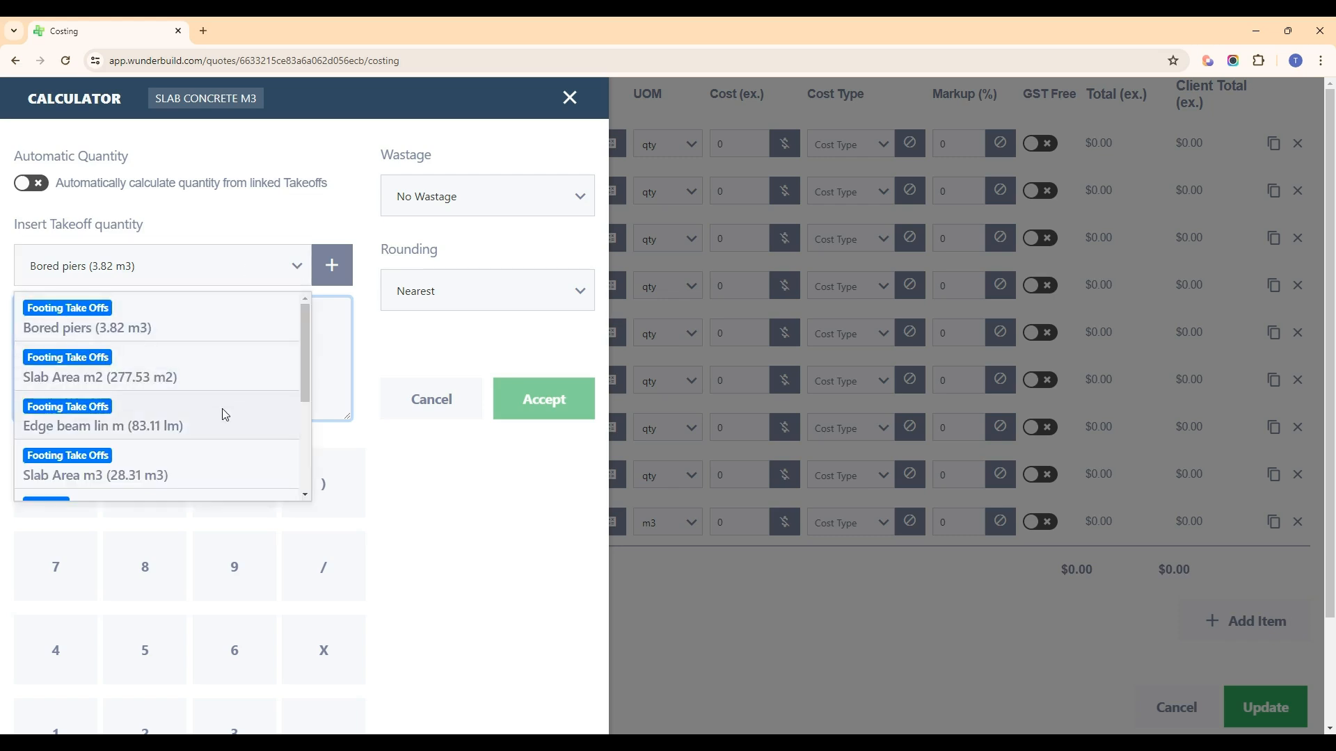
scroll(149, 410, down, 1)
click(147, 401)
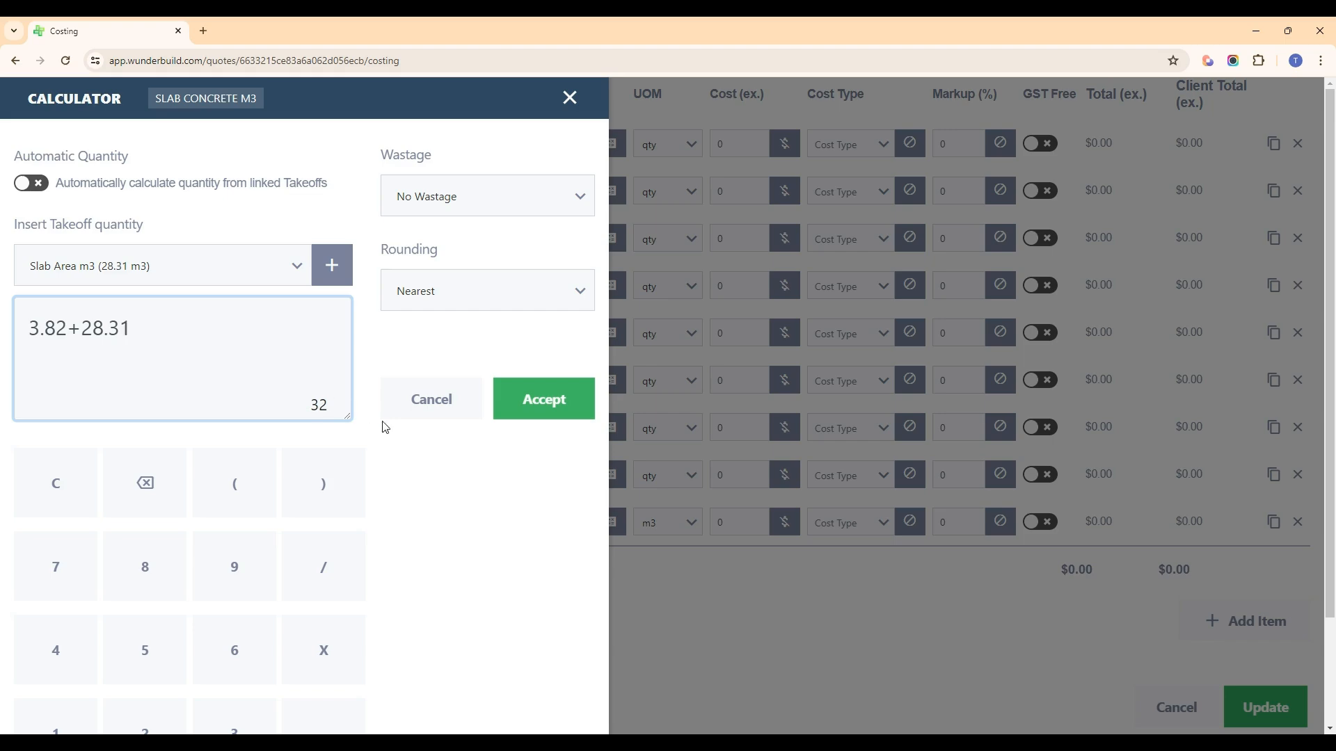
Close the calculator without accepting the formula and discard the changes to the costing category.
click(573, 103)
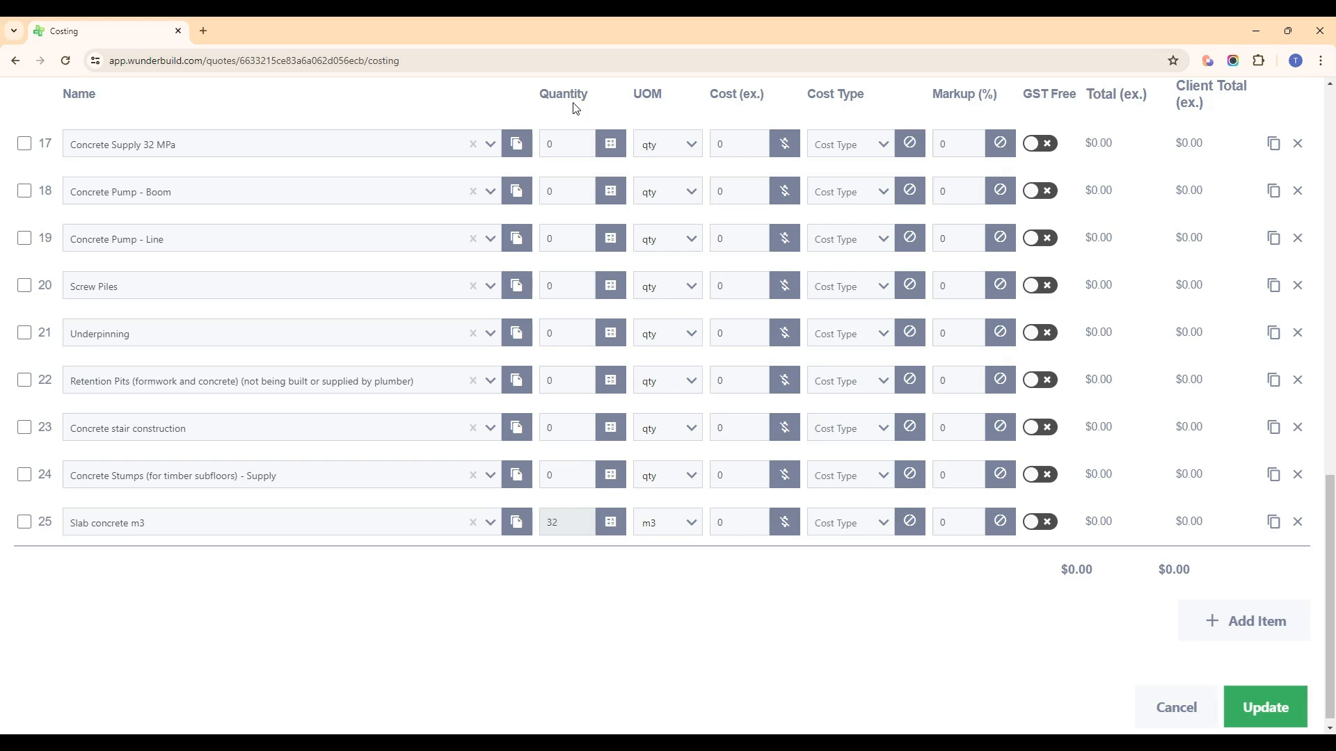
scroll(609, 506, up, 3)
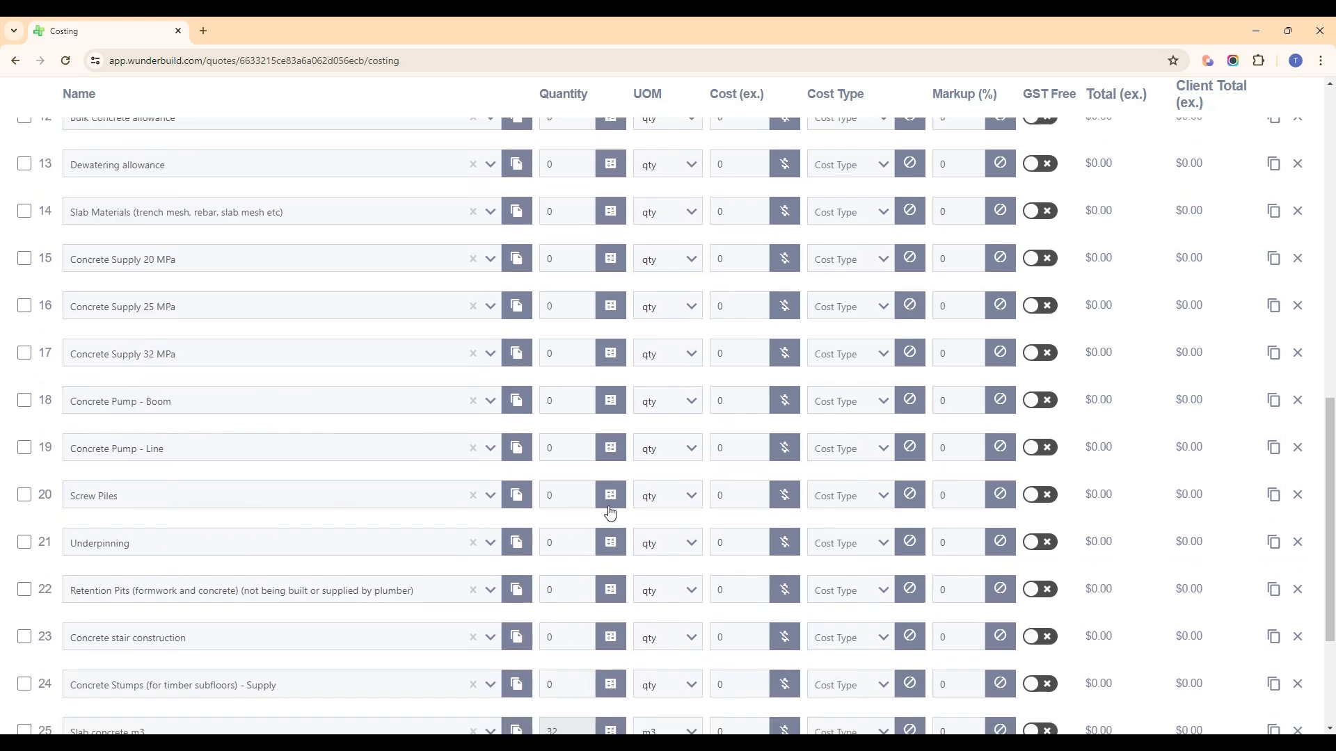
scroll(610, 513, up, 6)
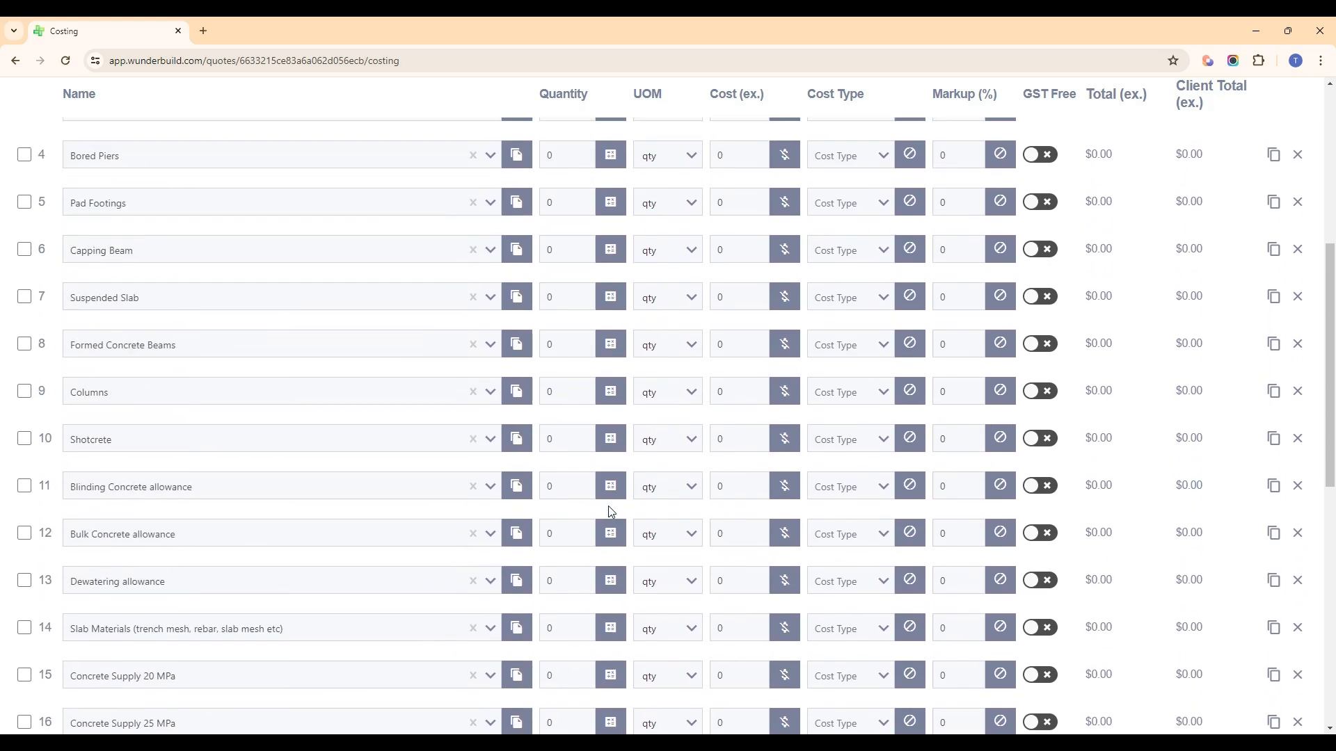
scroll(609, 508, up, 4)
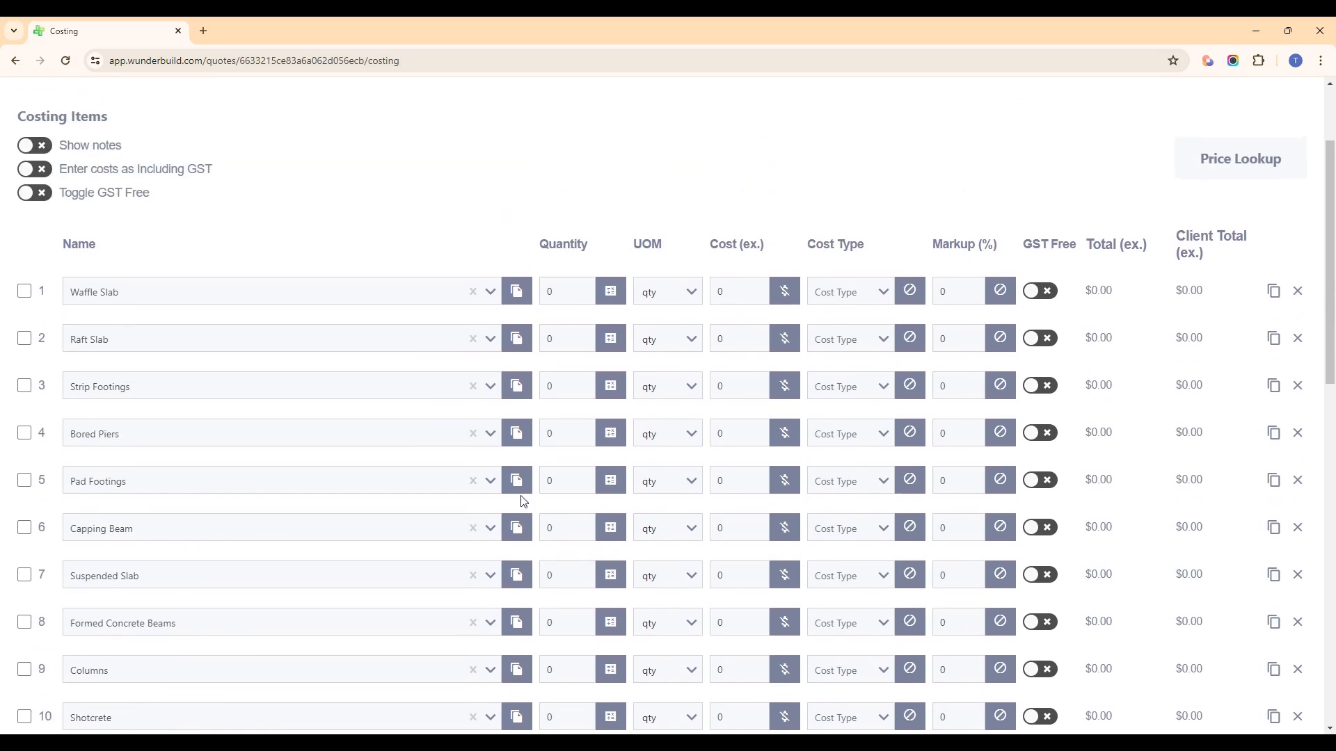
scroll(417, 473, up, 2)
click(1285, 97)
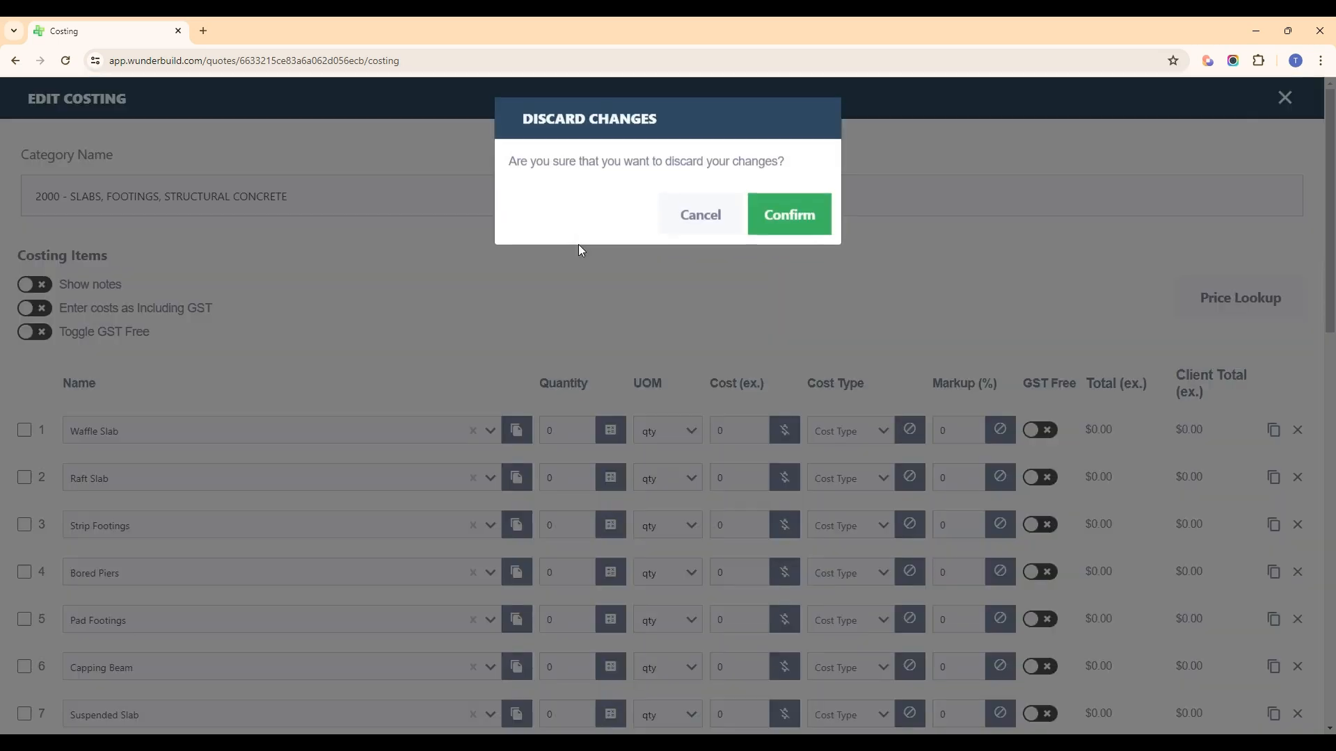
click(787, 215)
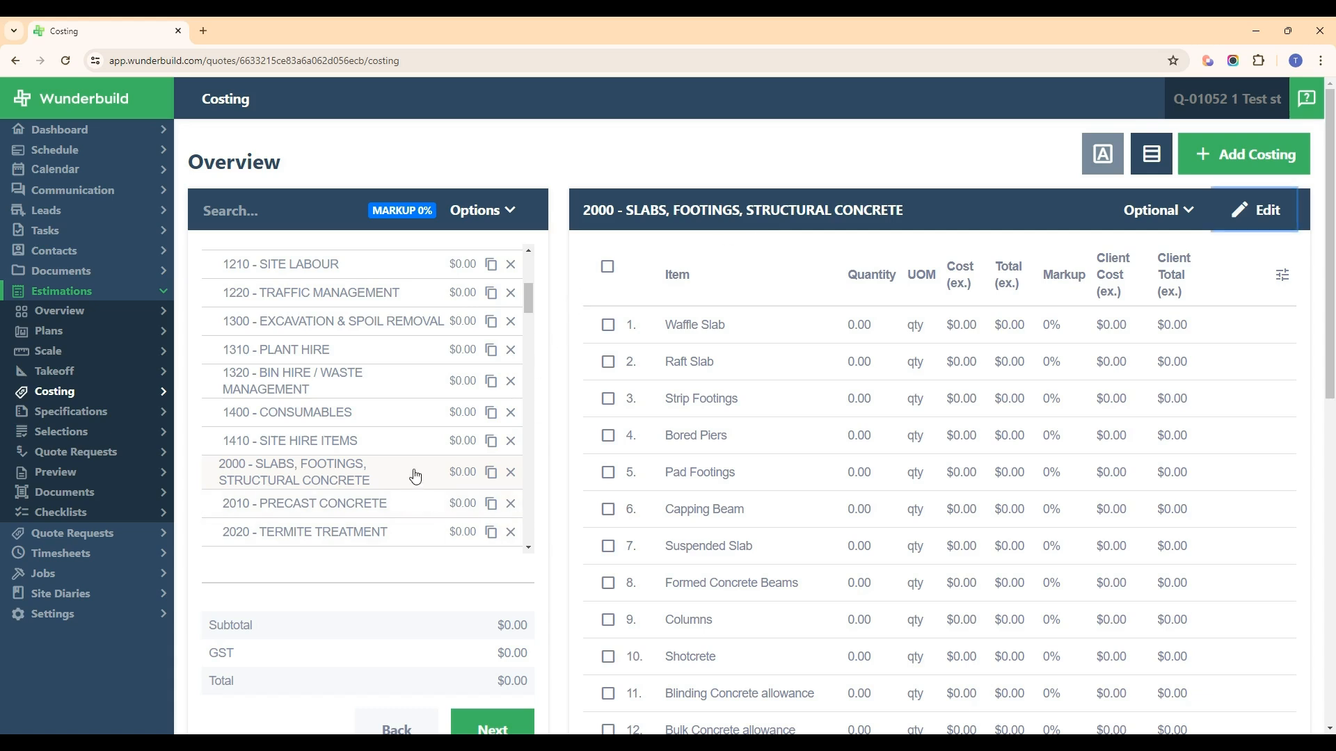
Return to the takeoff stage and open the Floor tiling takeoff in the Flooring category for editing.
drag(528, 298, 528, 301)
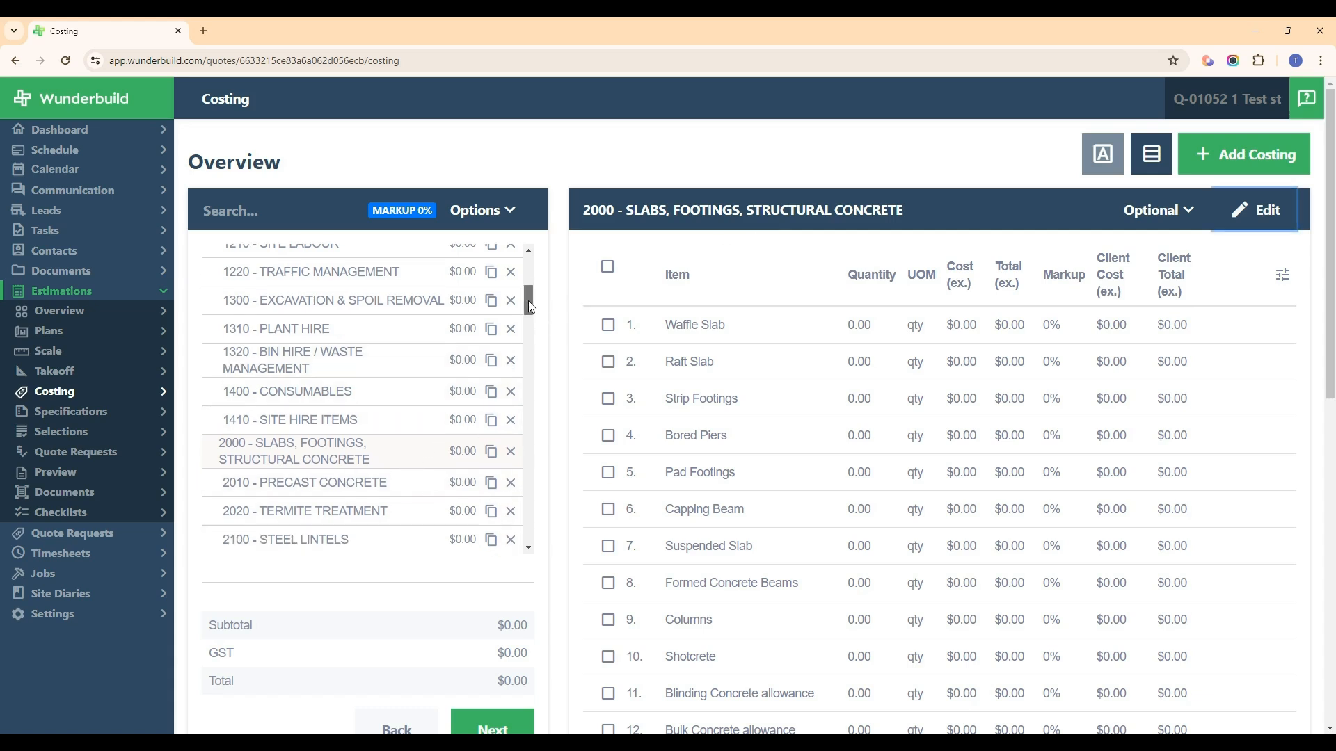
click(90, 375)
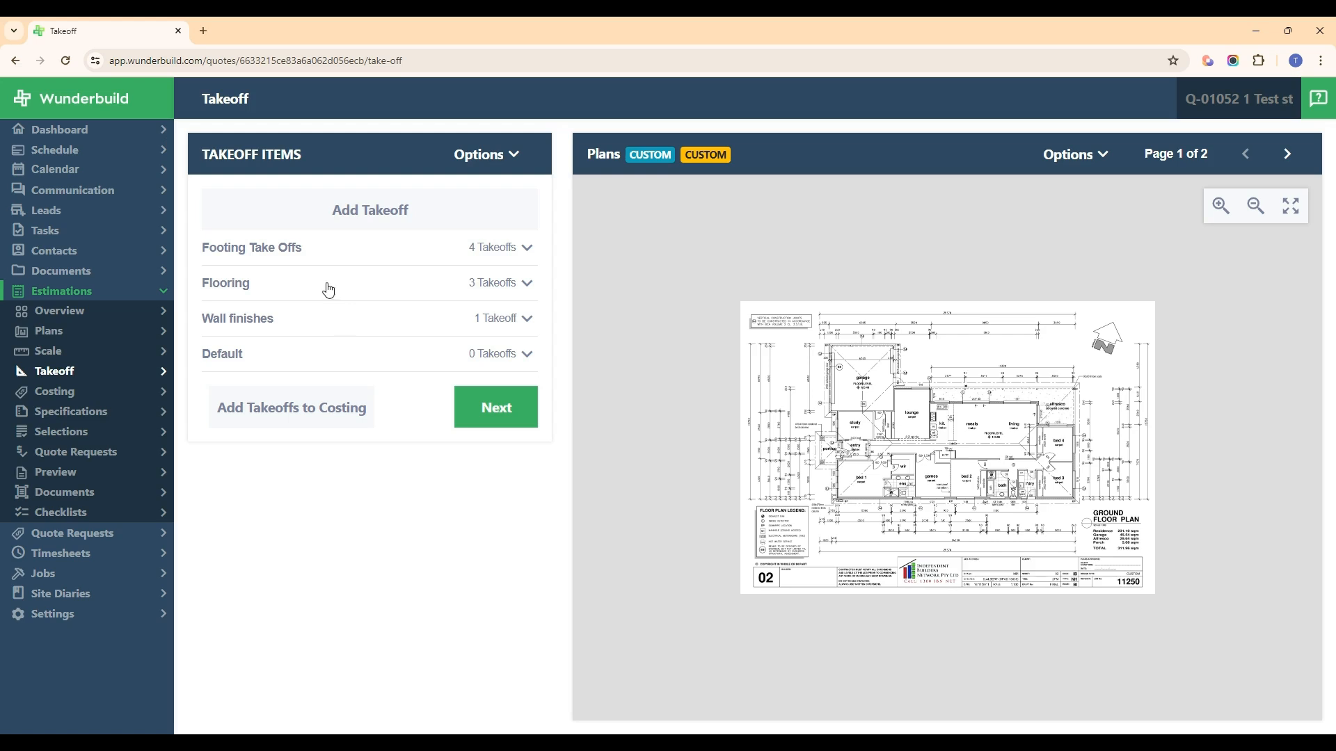
click(281, 281)
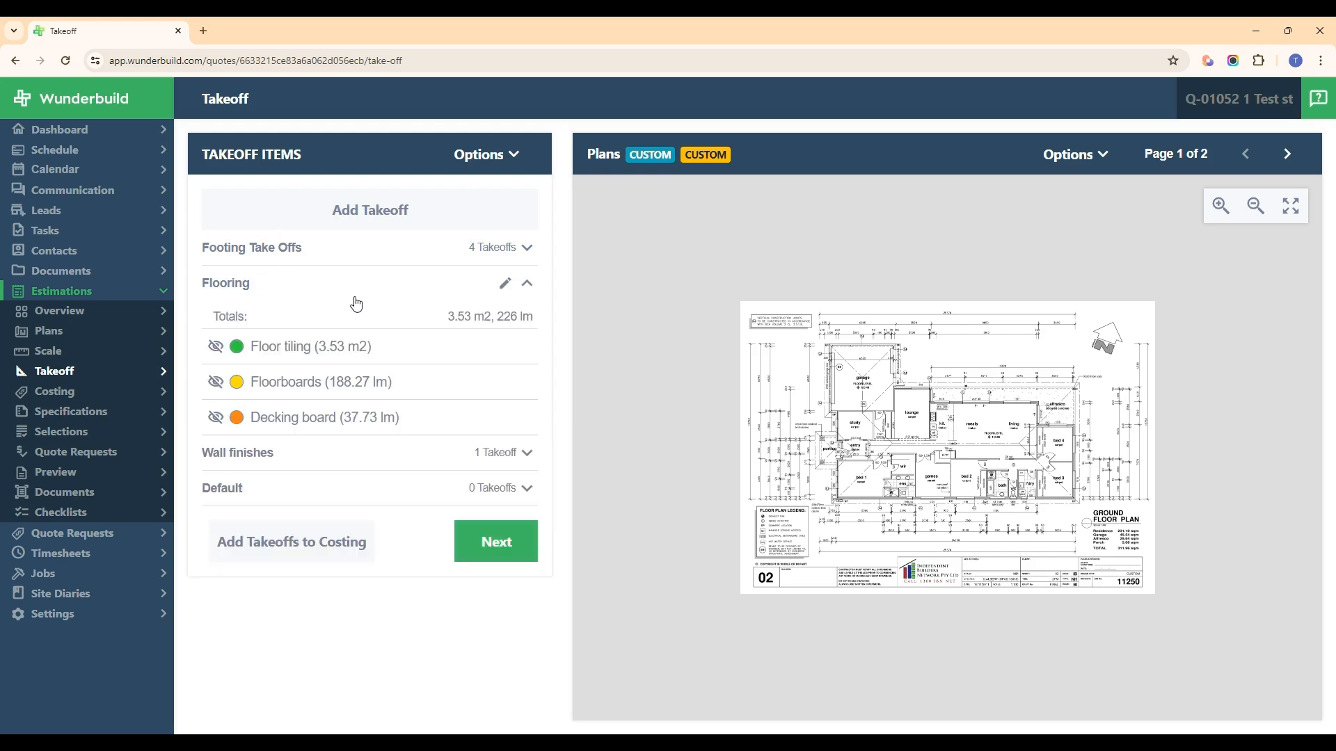
click(295, 352)
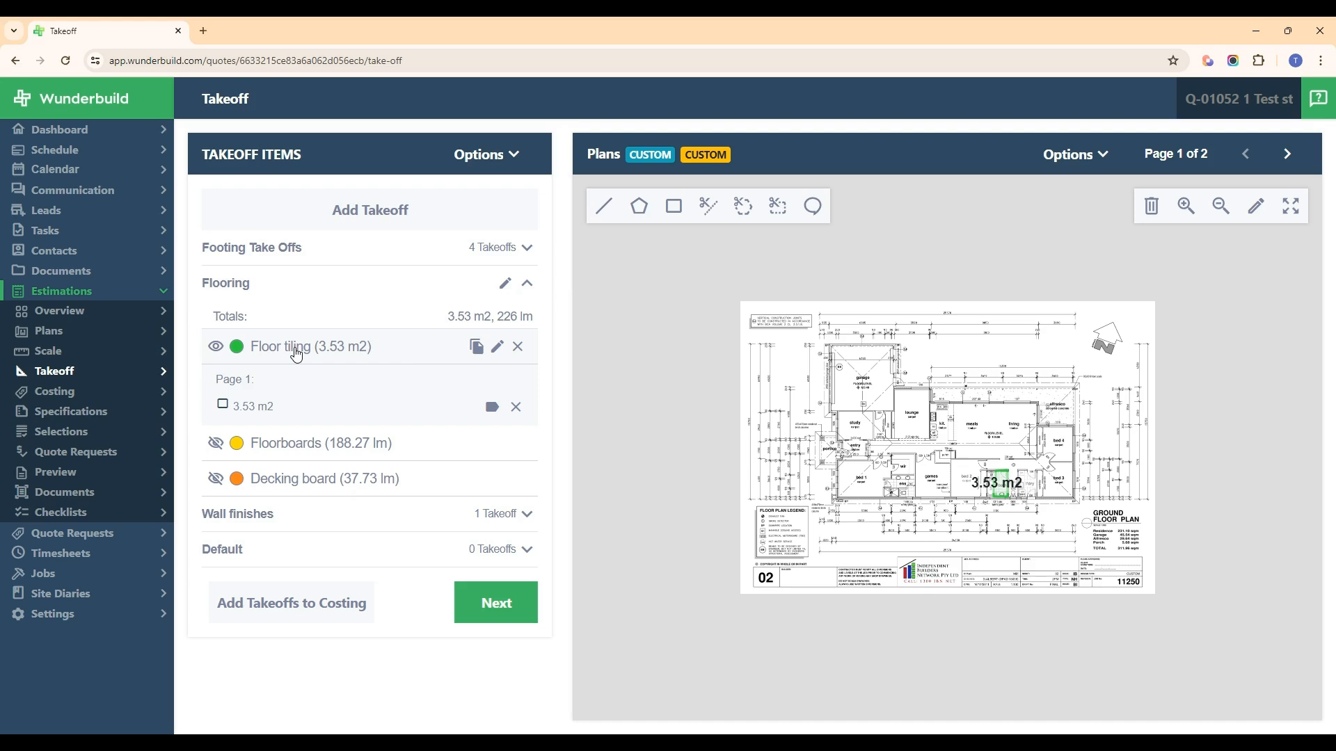
click(498, 348)
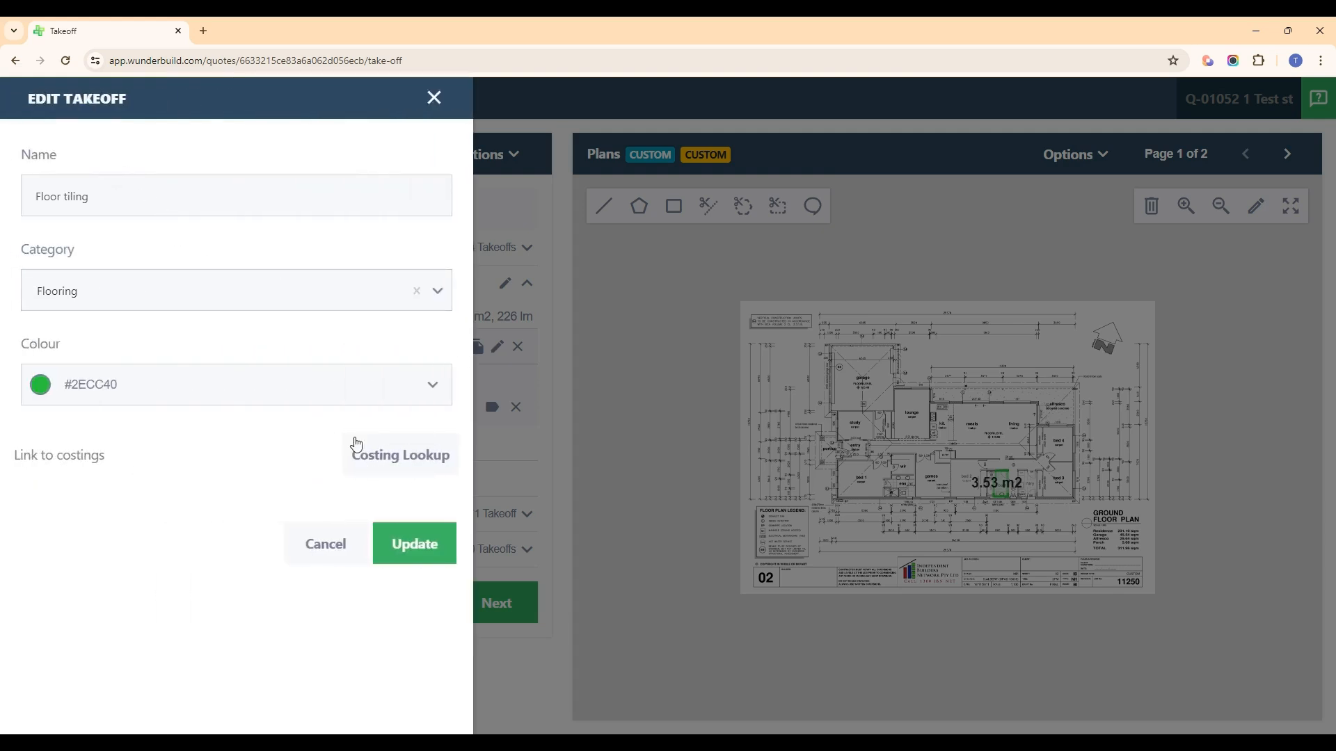
Link the takeoff to the Tiles - internal floor costing in 4300 - TILE SUPPLY and update it.
click(393, 465)
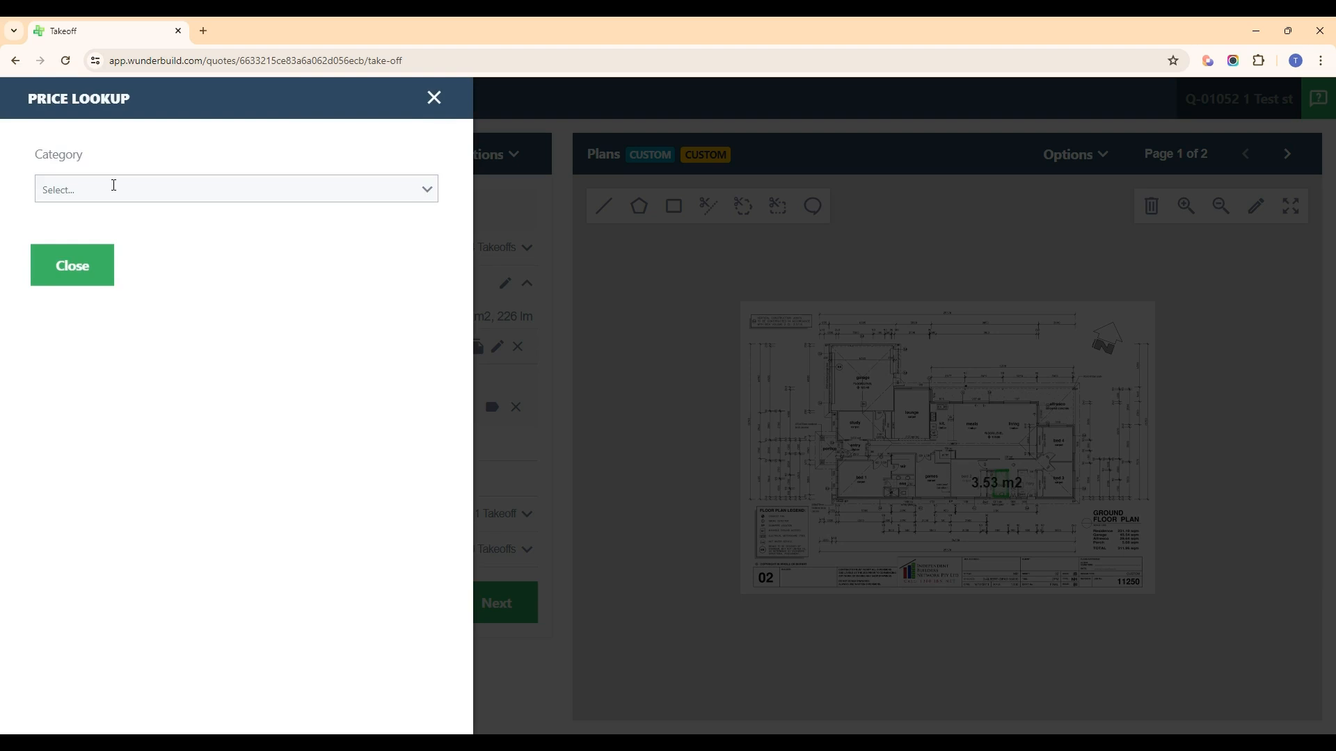
text(ti)
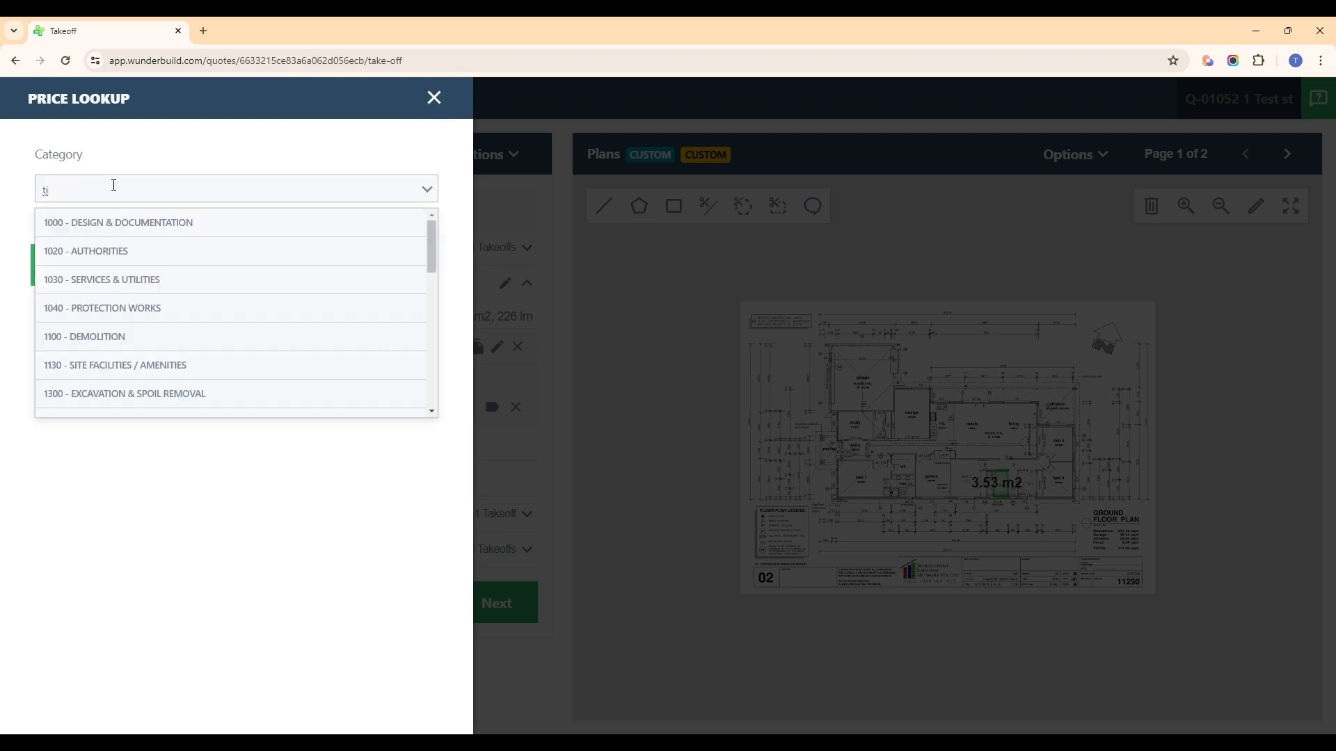
text(le)
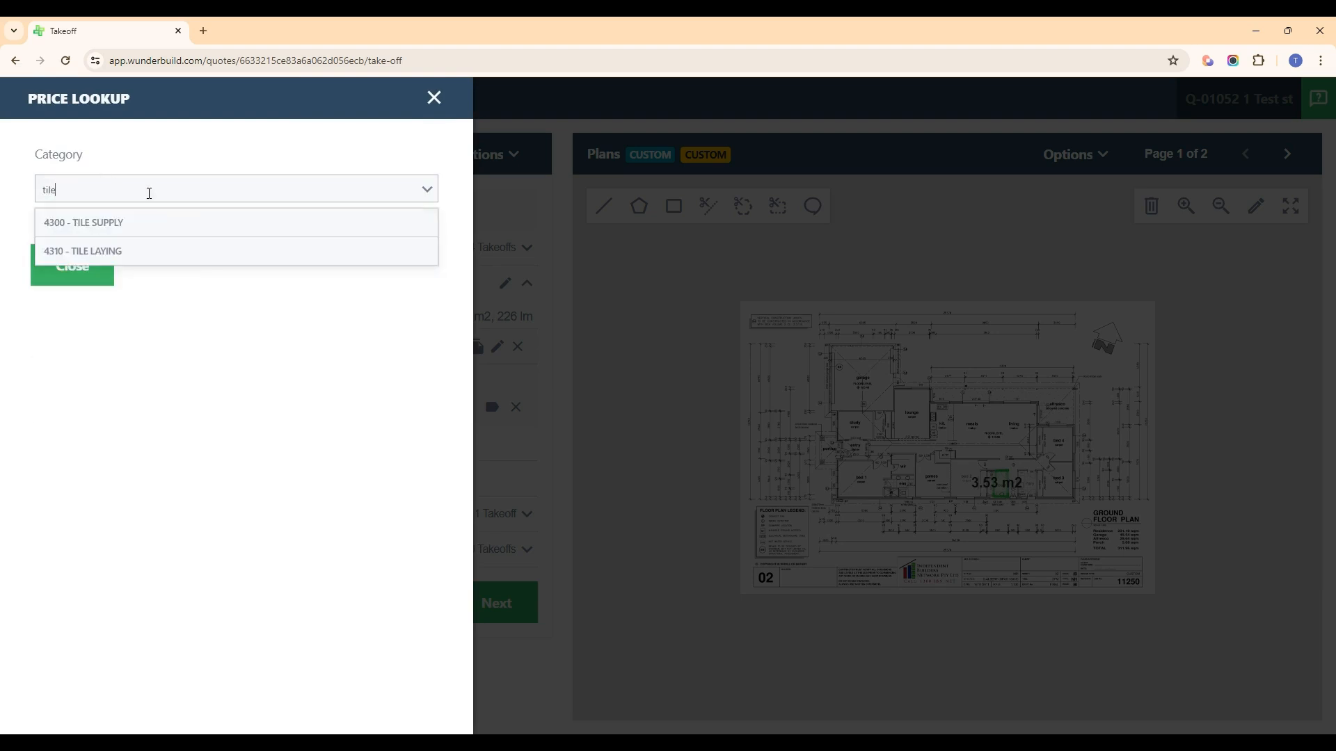
click(129, 221)
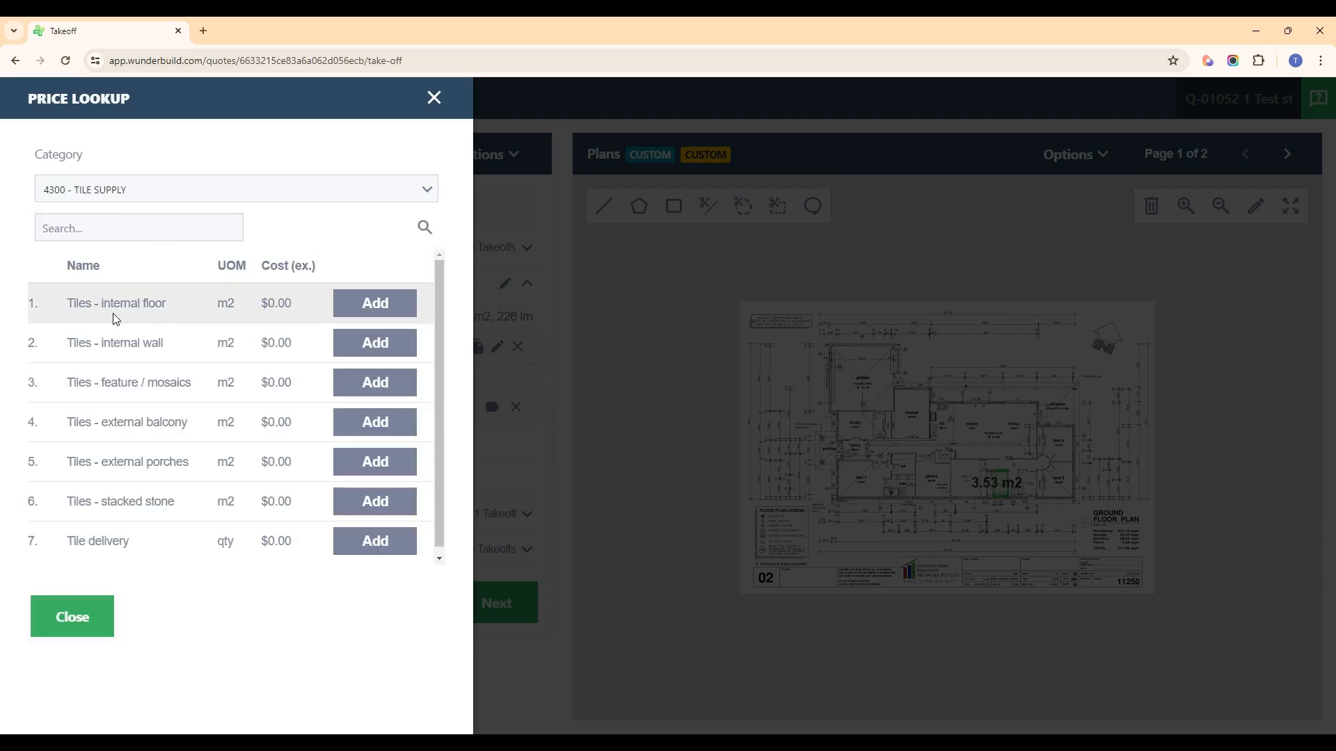
click(380, 308)
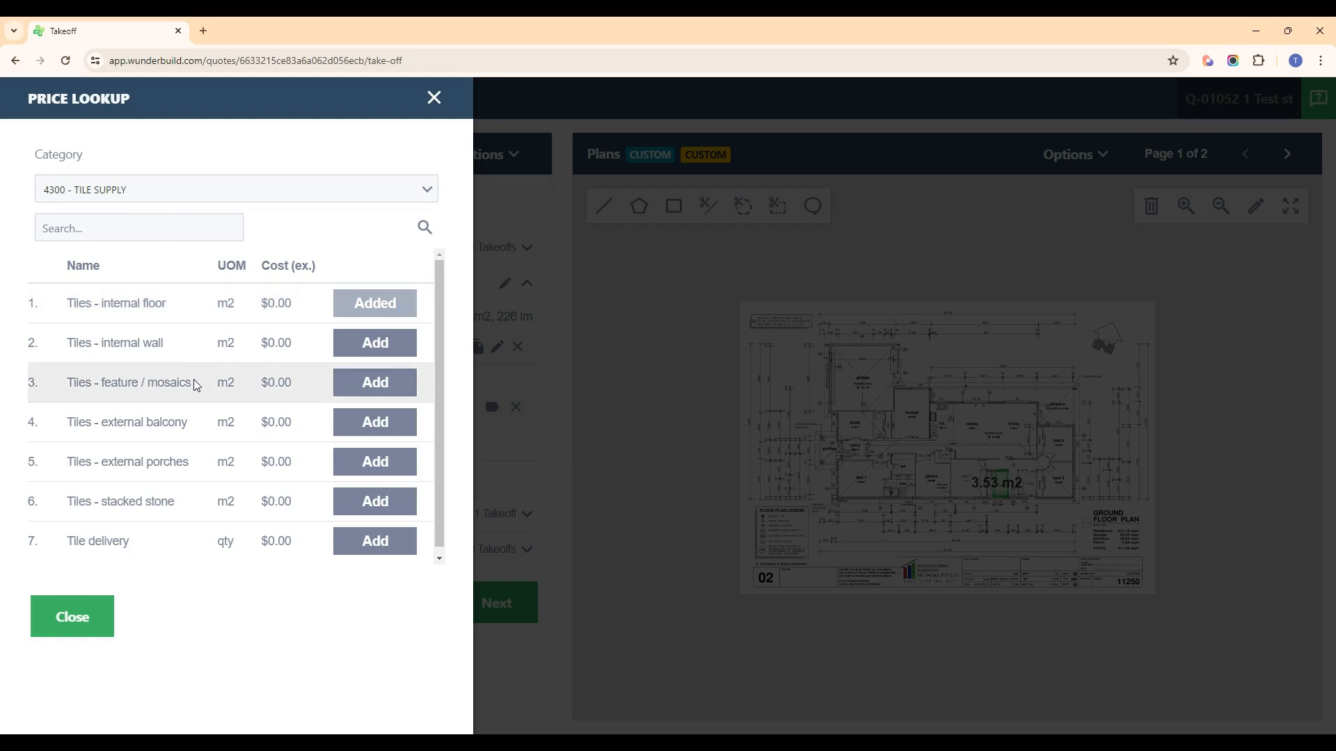
click(73, 617)
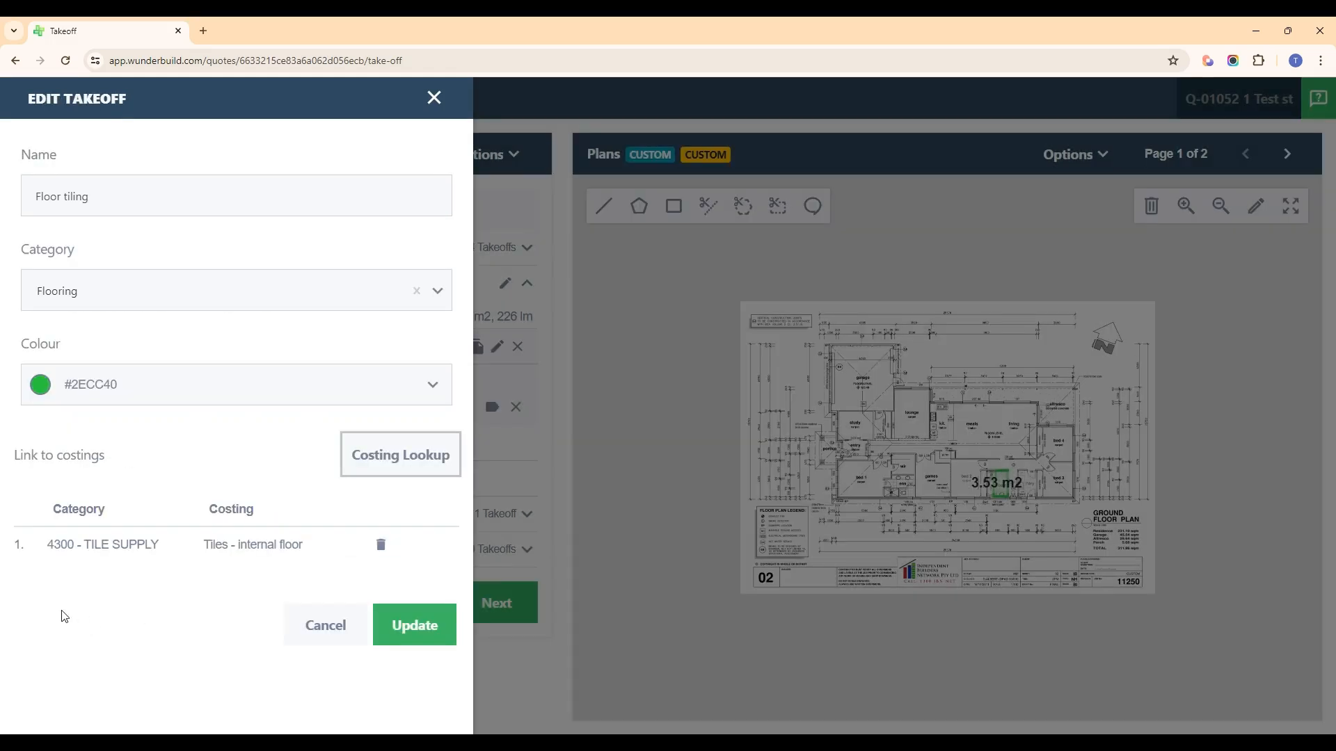
click(422, 637)
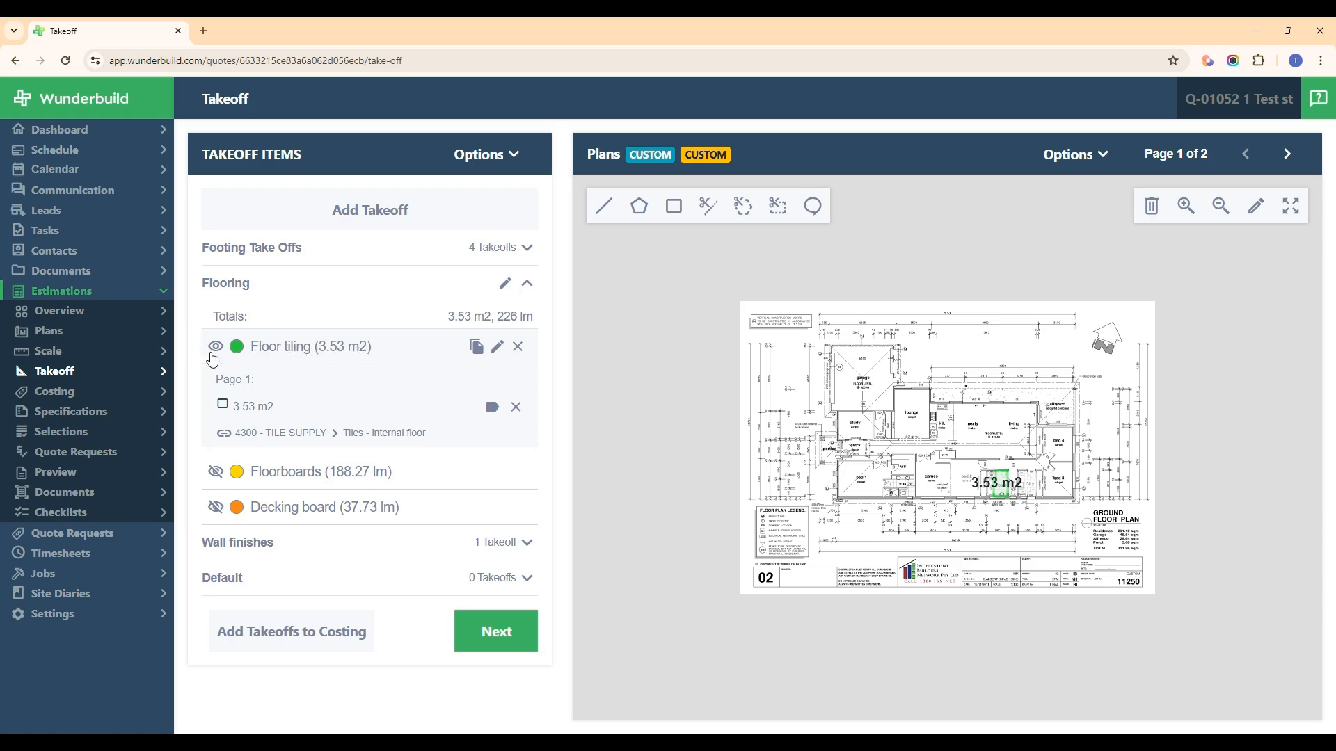
Go to the costing stage and check the linked Tiles - internal floor quantity in 4300 - TILE SUPPLY.
click(66, 391)
scroll(388, 410, down, 15)
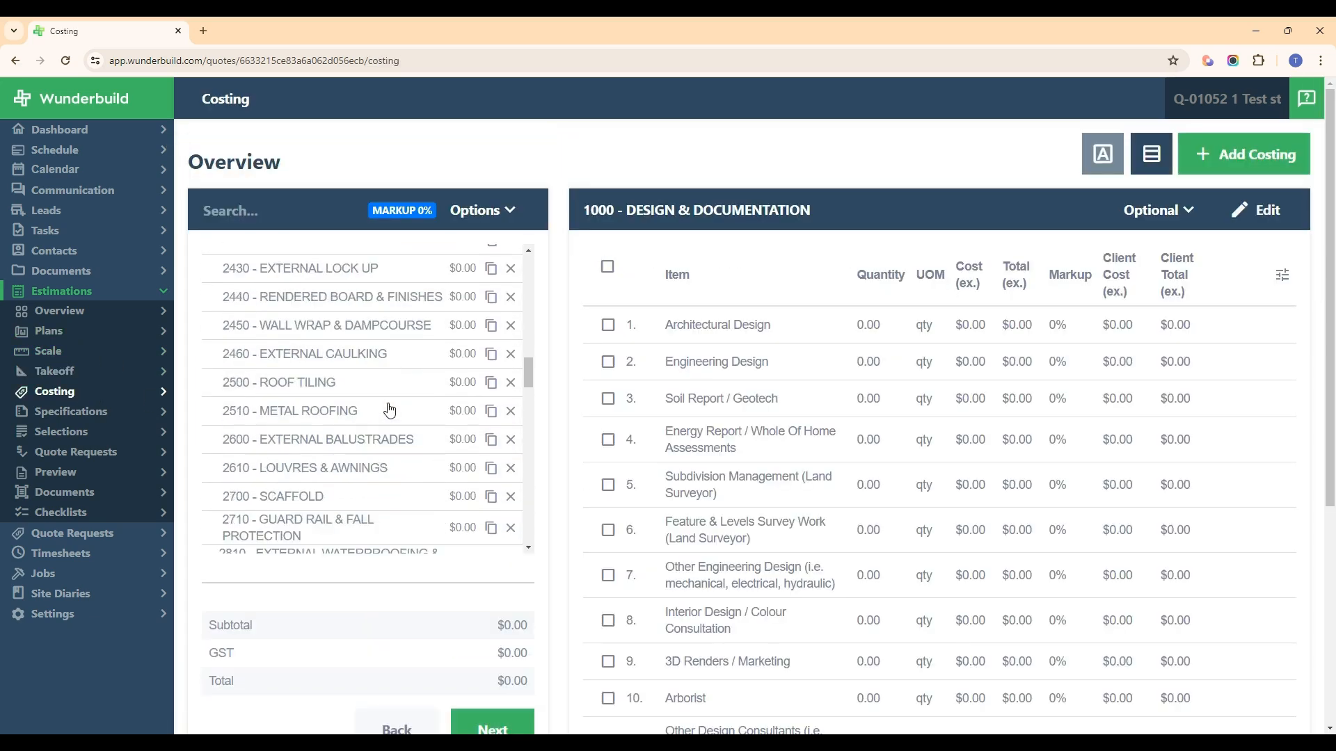
scroll(388, 410, down, 8)
scroll(375, 417, up, 7)
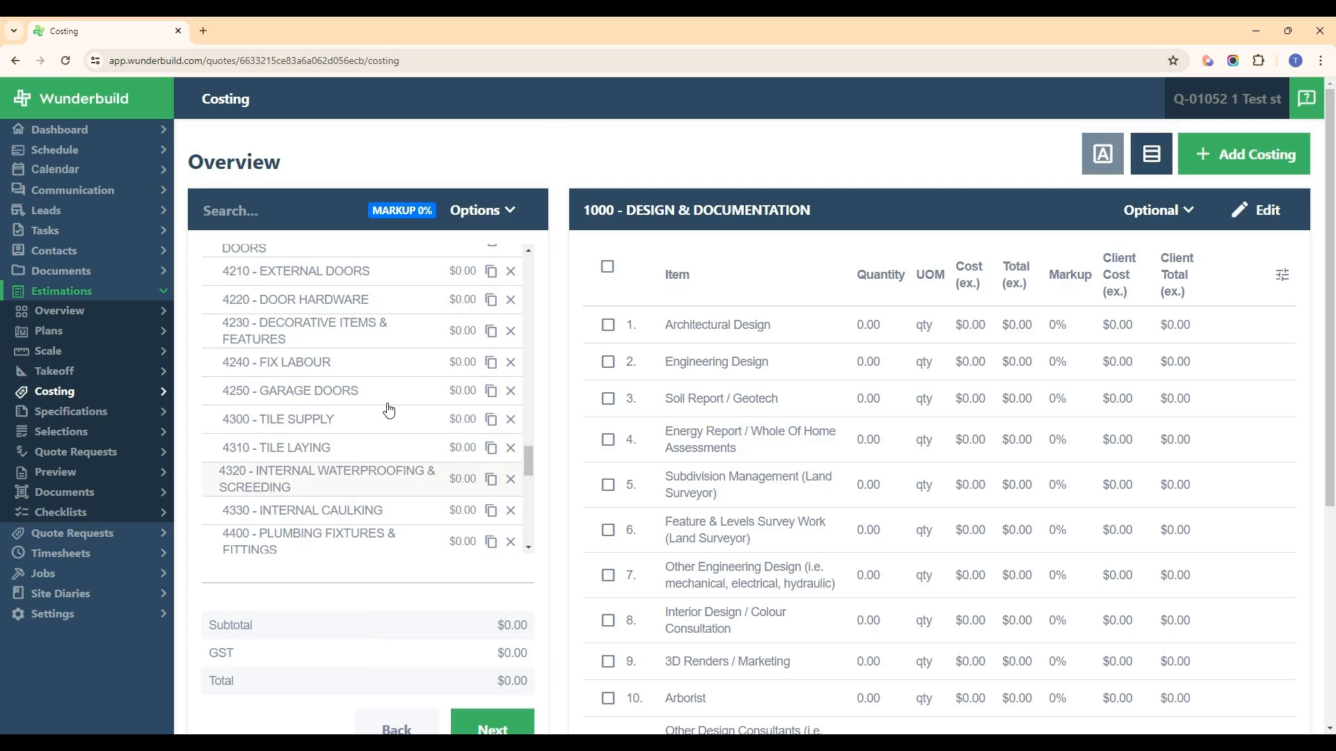
scroll(366, 442, down, 5)
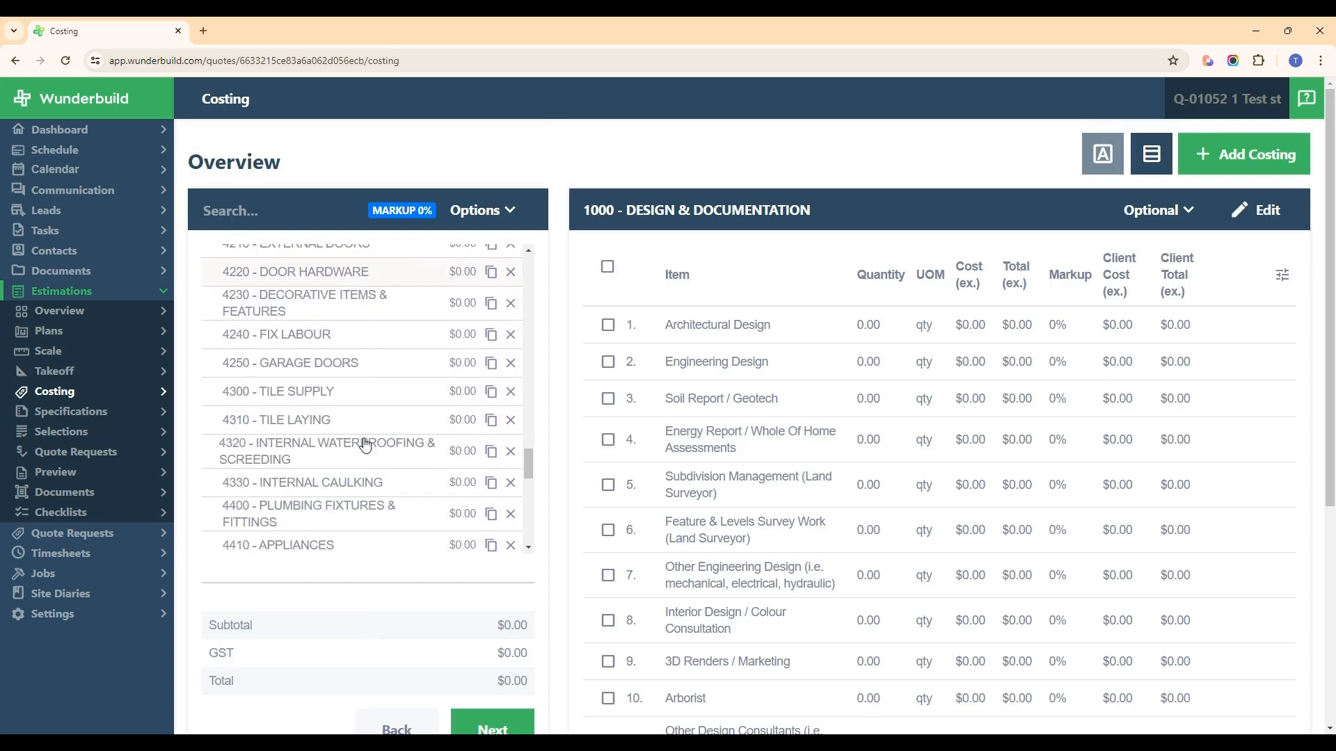
click(313, 354)
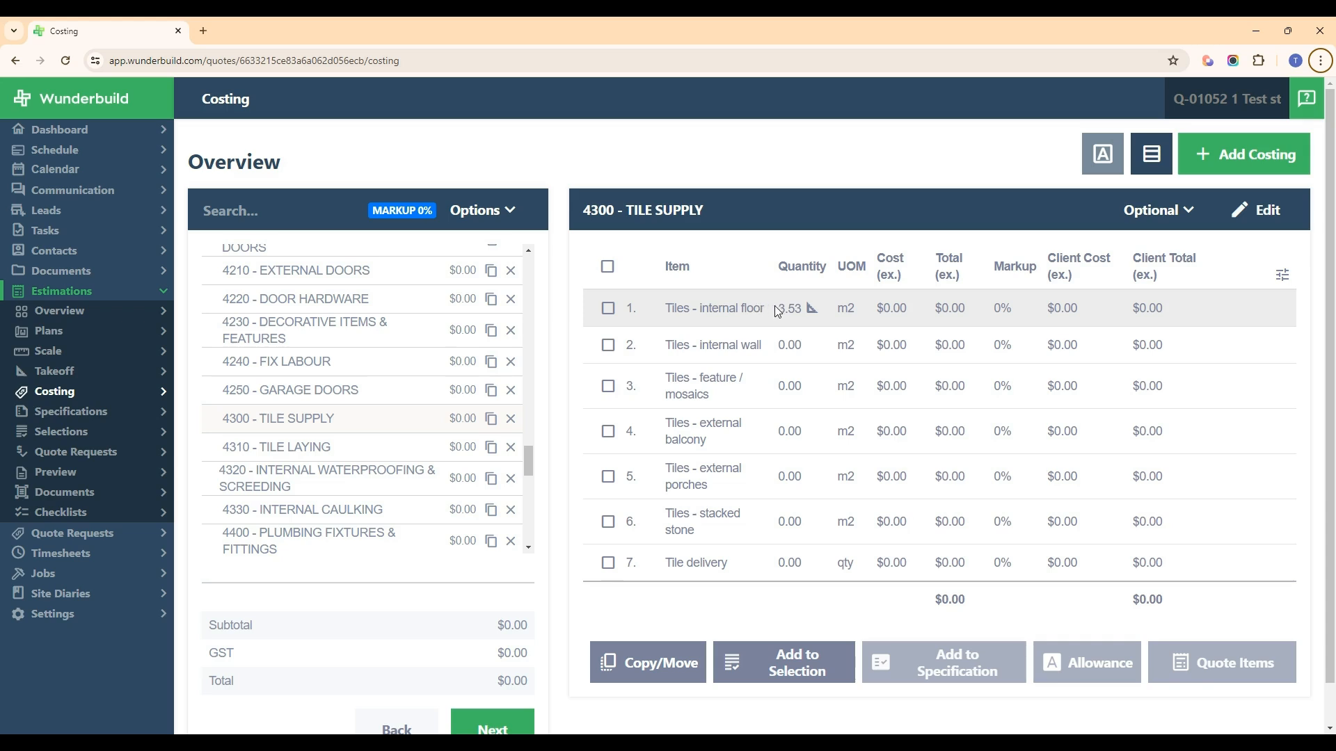
mouse_move(804, 312)
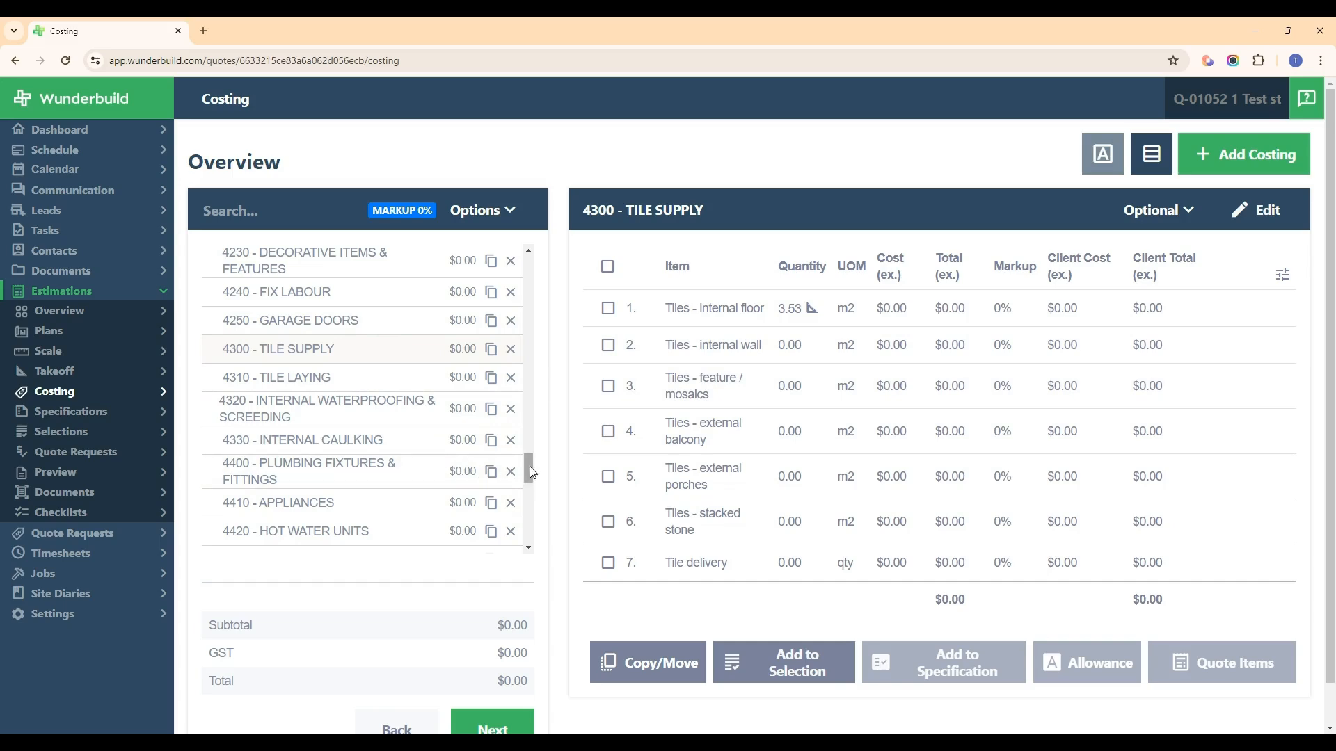
Open the costing category 5100 - DECKING, PERGOLAS, VERANDAS for editing.
drag(525, 465, 523, 534)
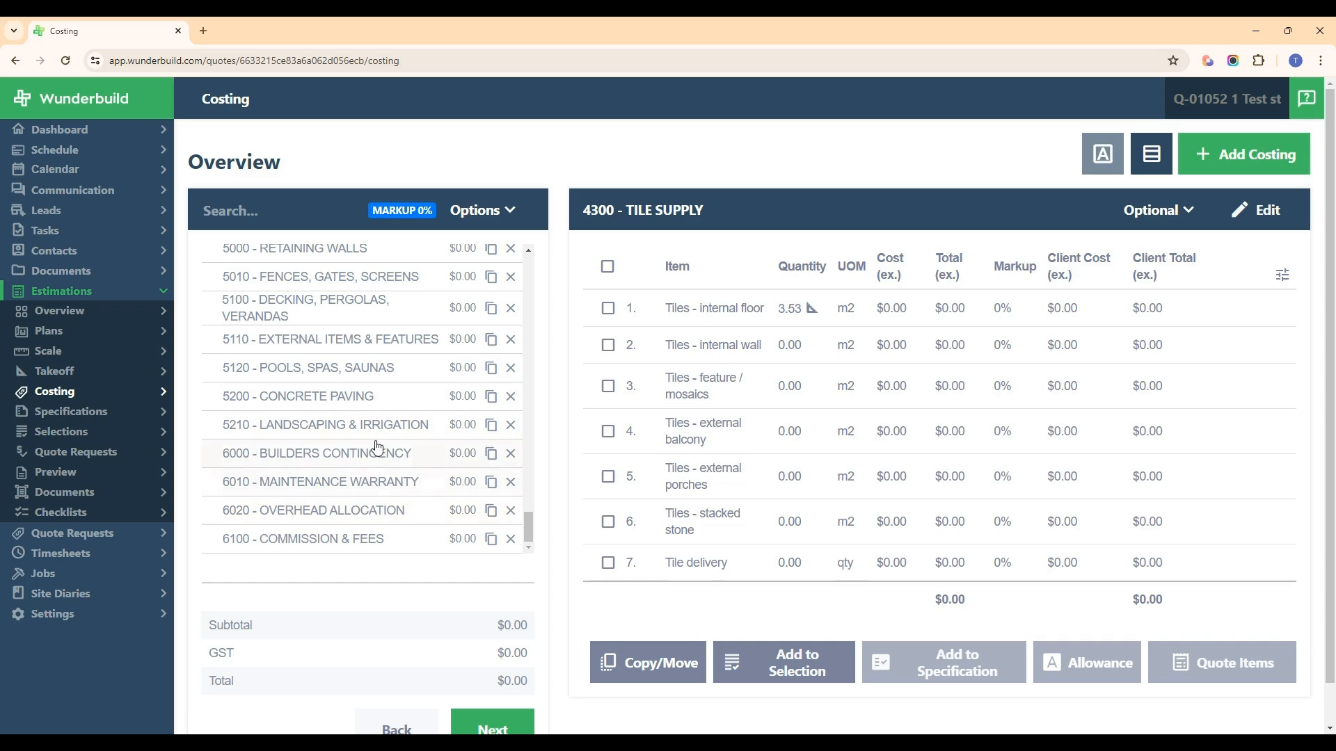
click(306, 308)
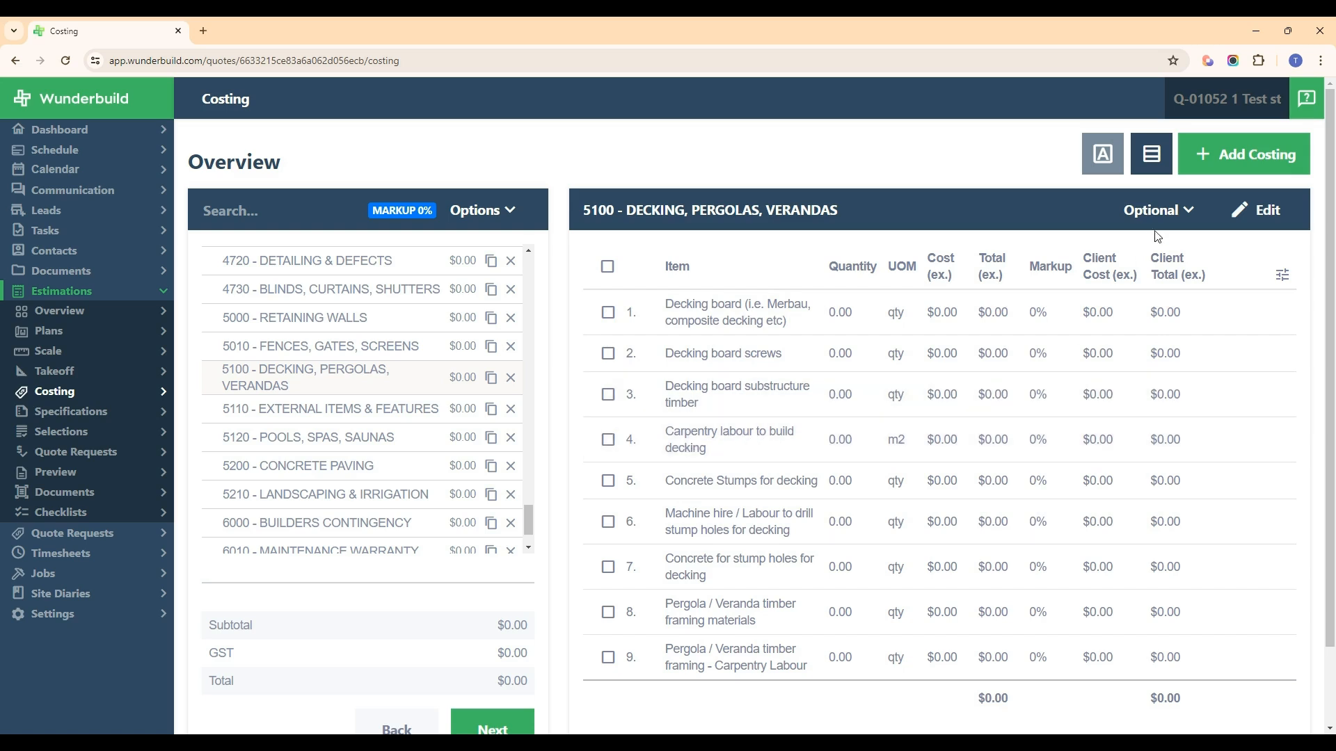
click(1261, 210)
scroll(466, 400, down, 1)
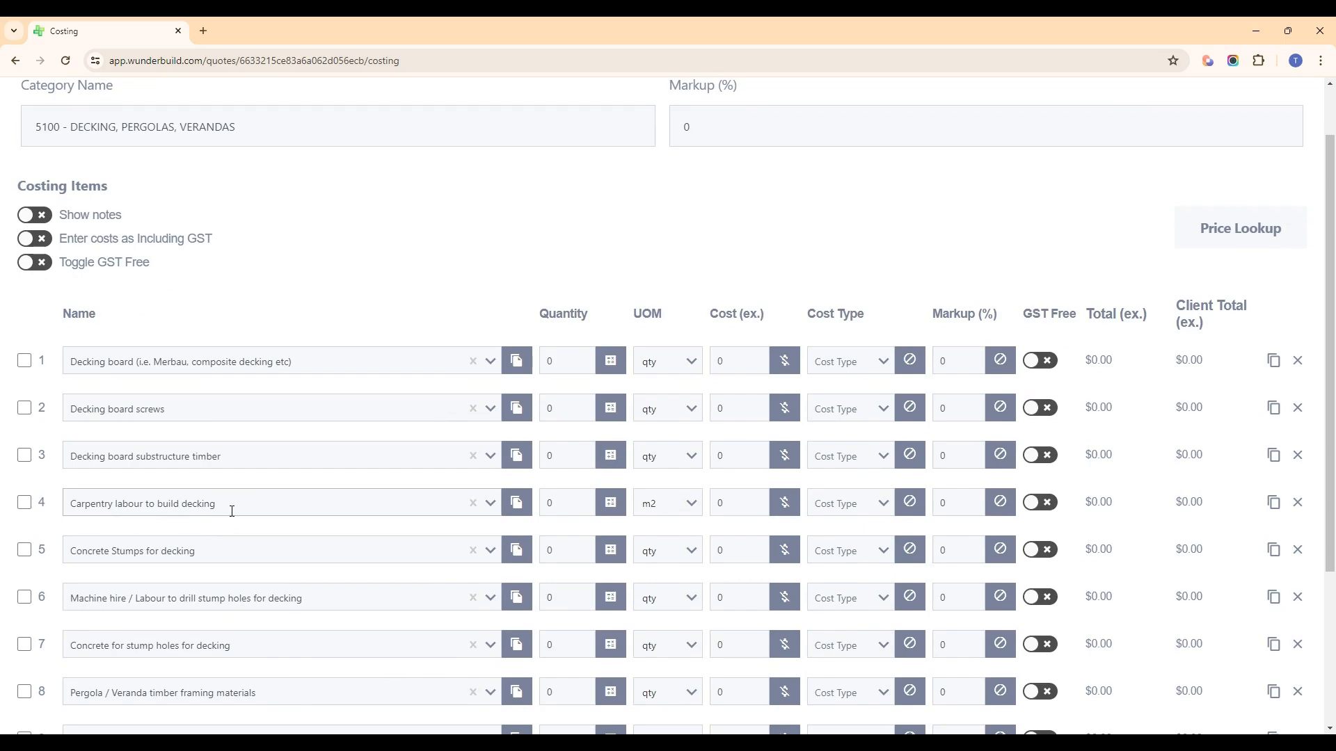
Create a new m² takeoff for Carpentry labour to build decking from that item's quantity calculator.
click(610, 503)
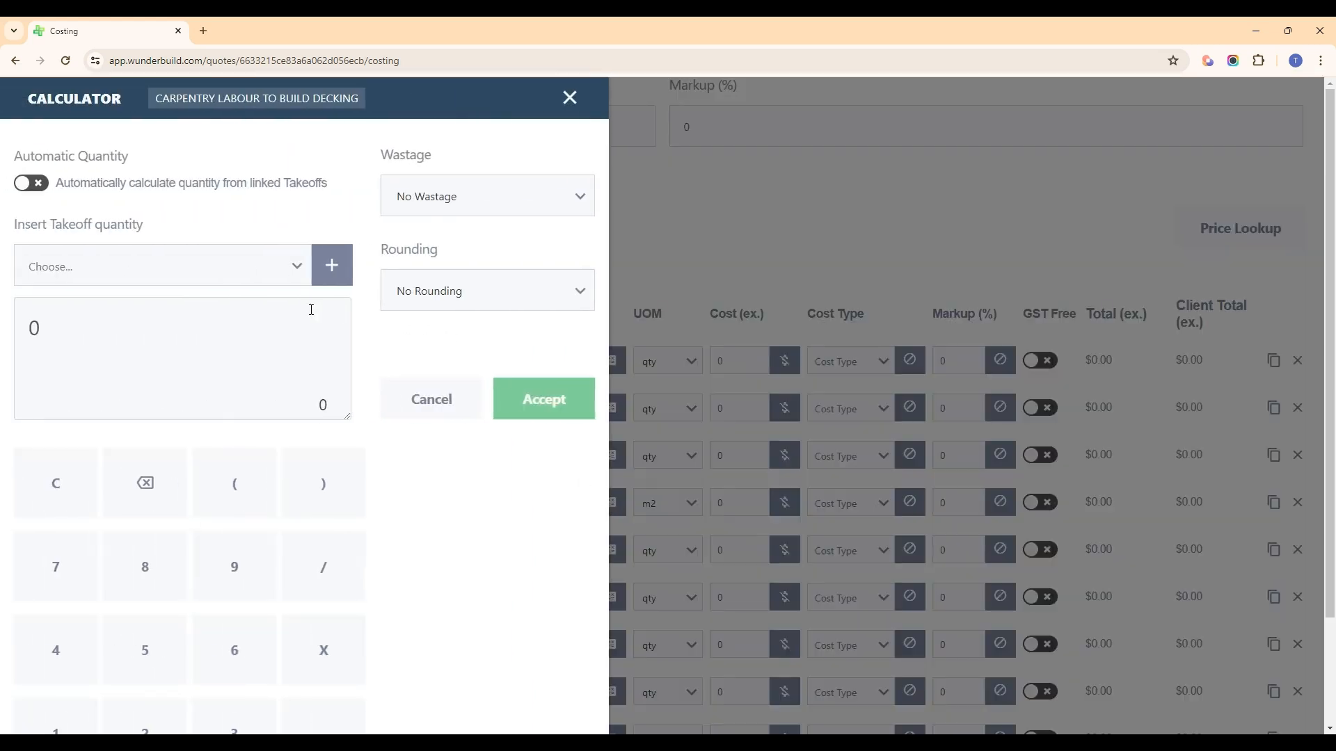
click(296, 272)
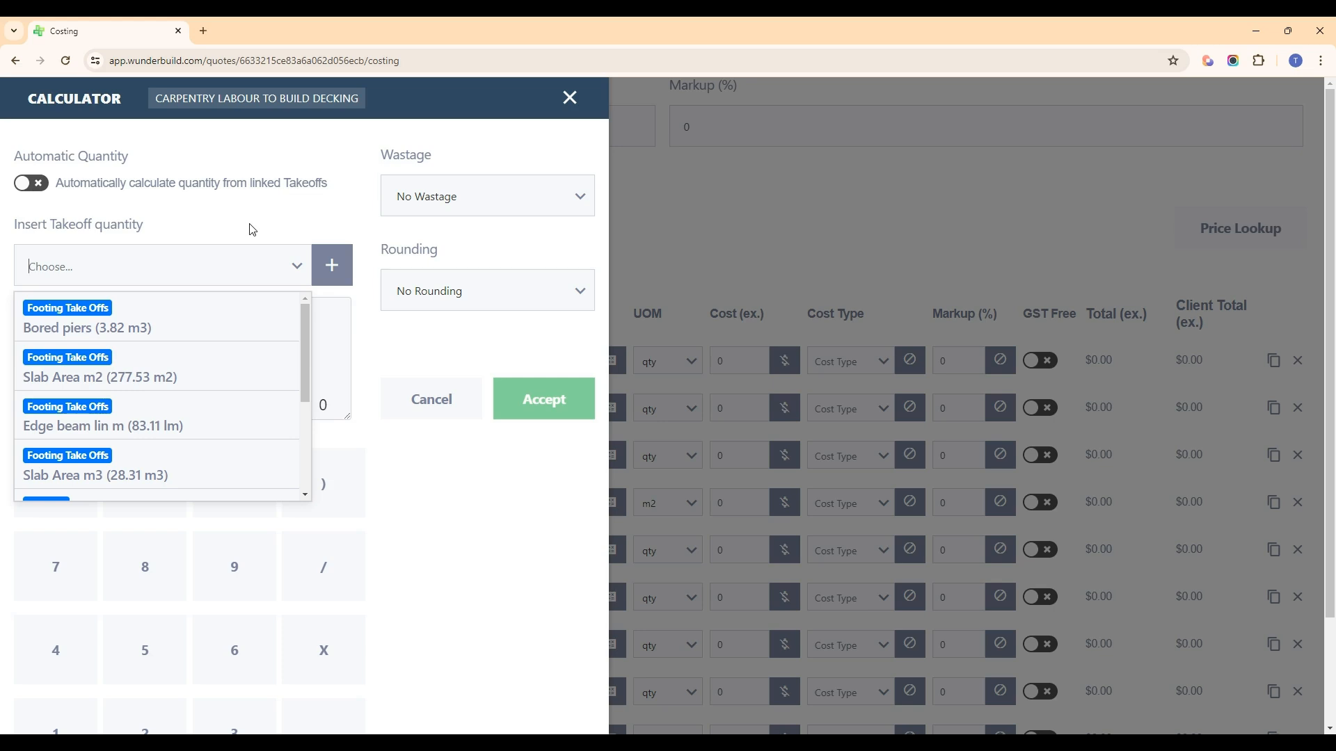
click(294, 267)
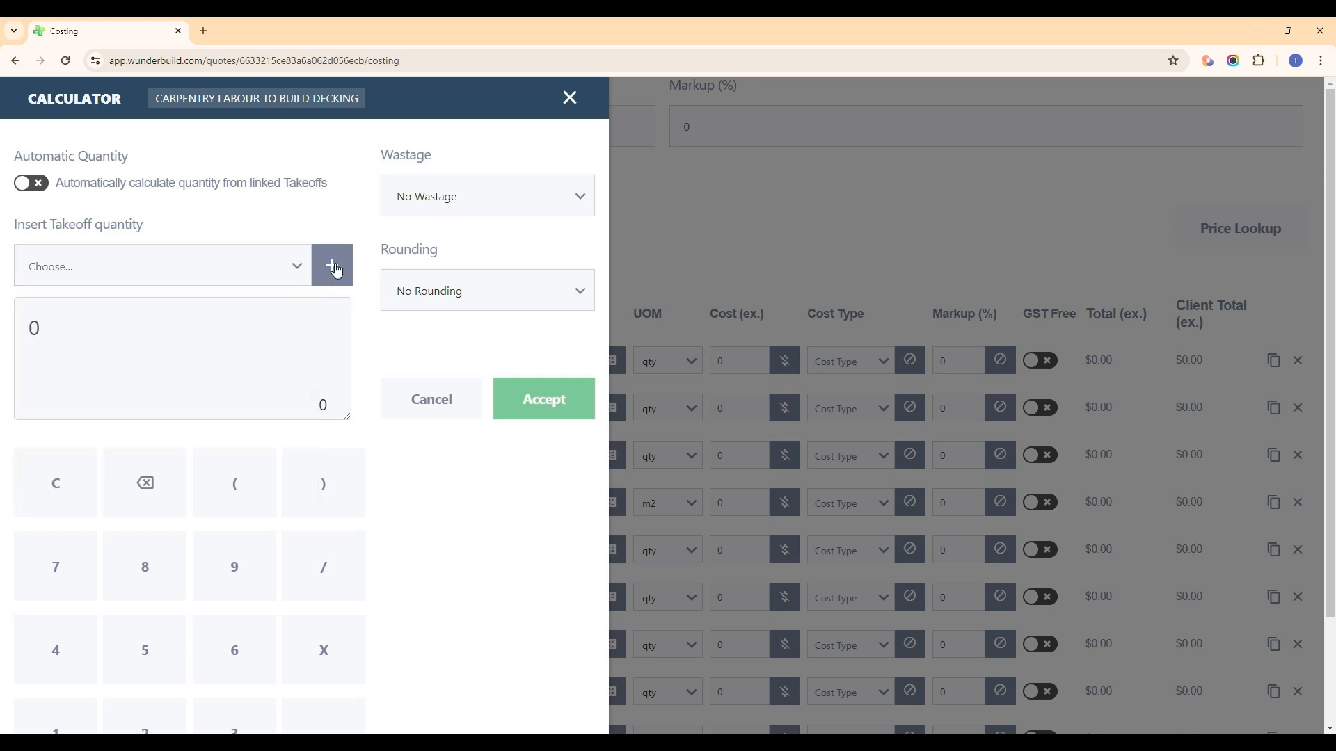
click(333, 267)
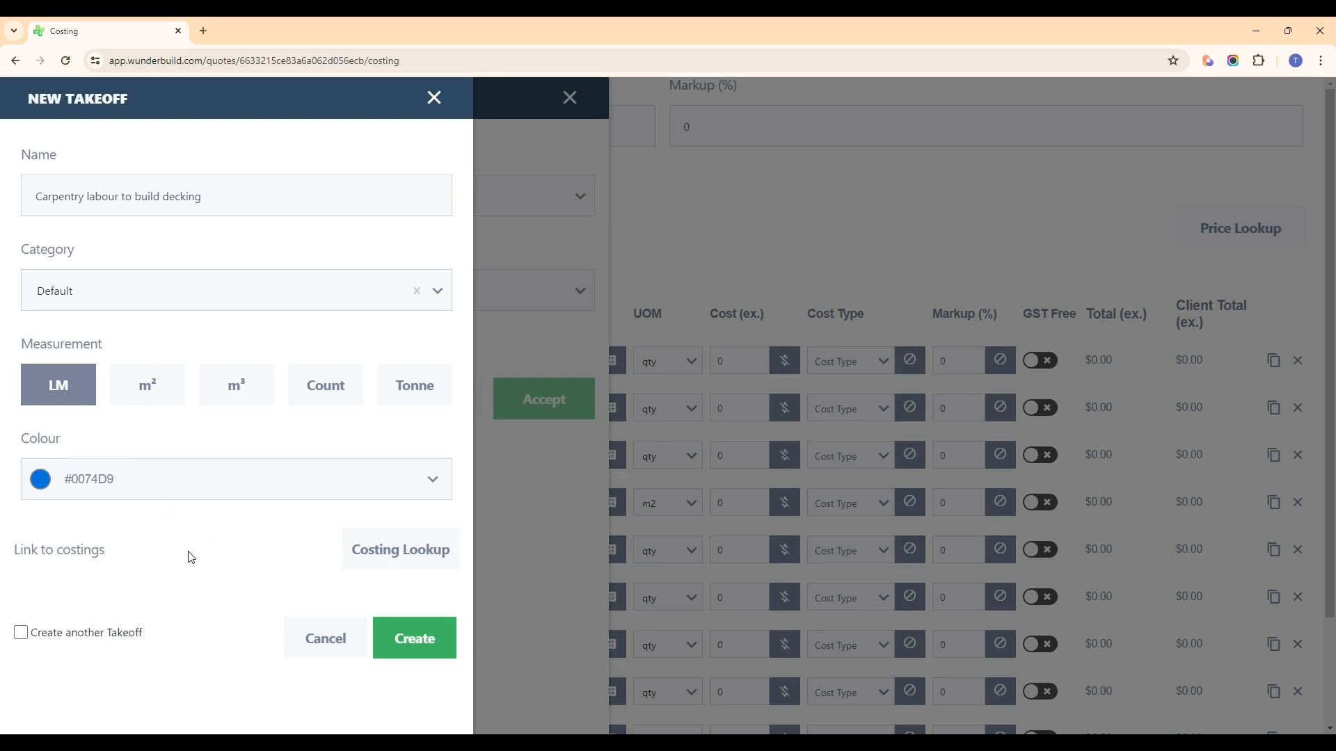
click(160, 392)
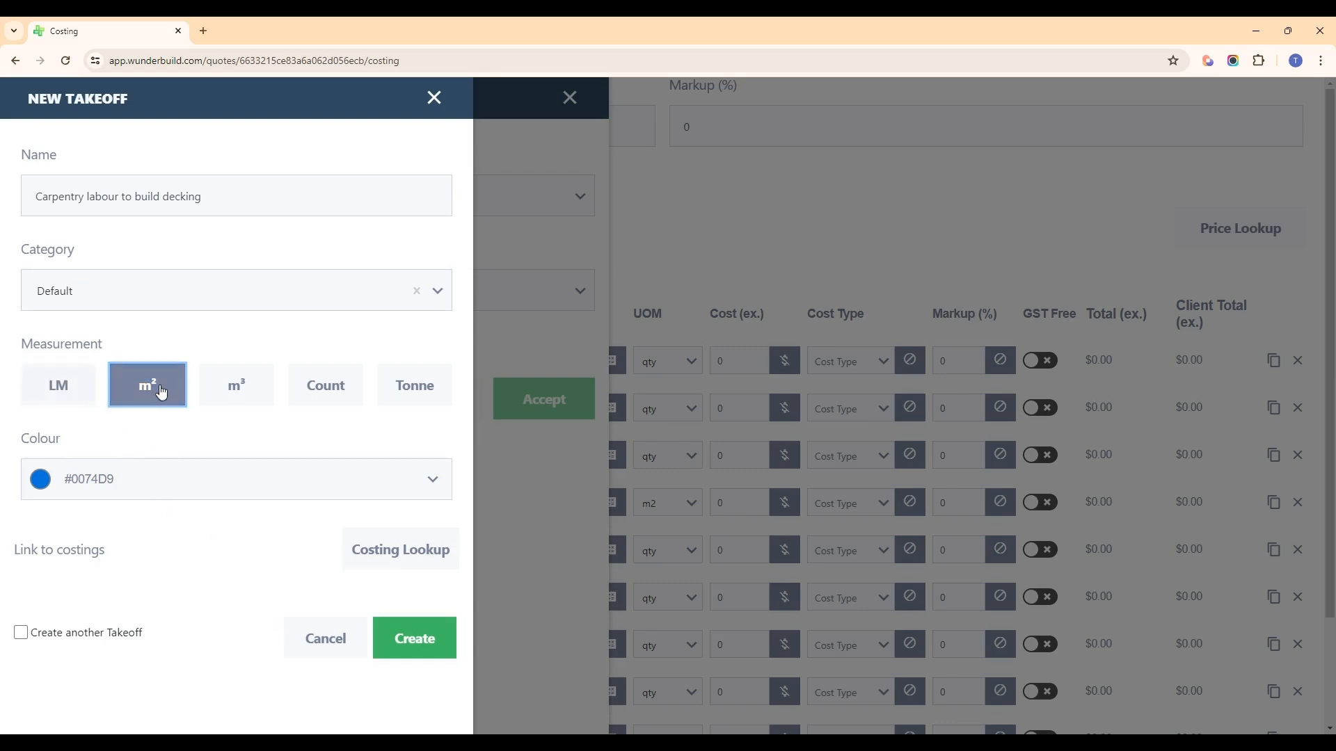
click(418, 640)
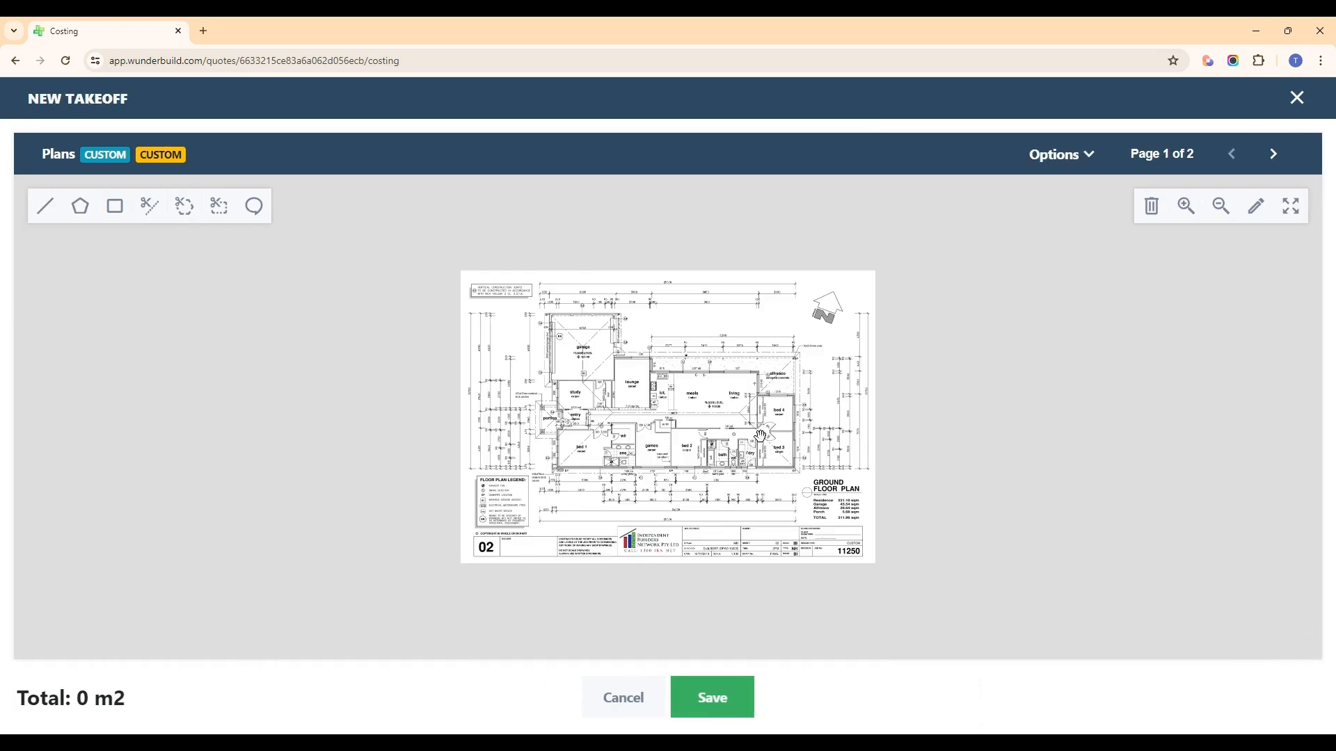
Draw a rectangle of about 13.44 m2 over the alfresco, save the takeoff and accept it as the item's quantity.
scroll(761, 435, up, 5)
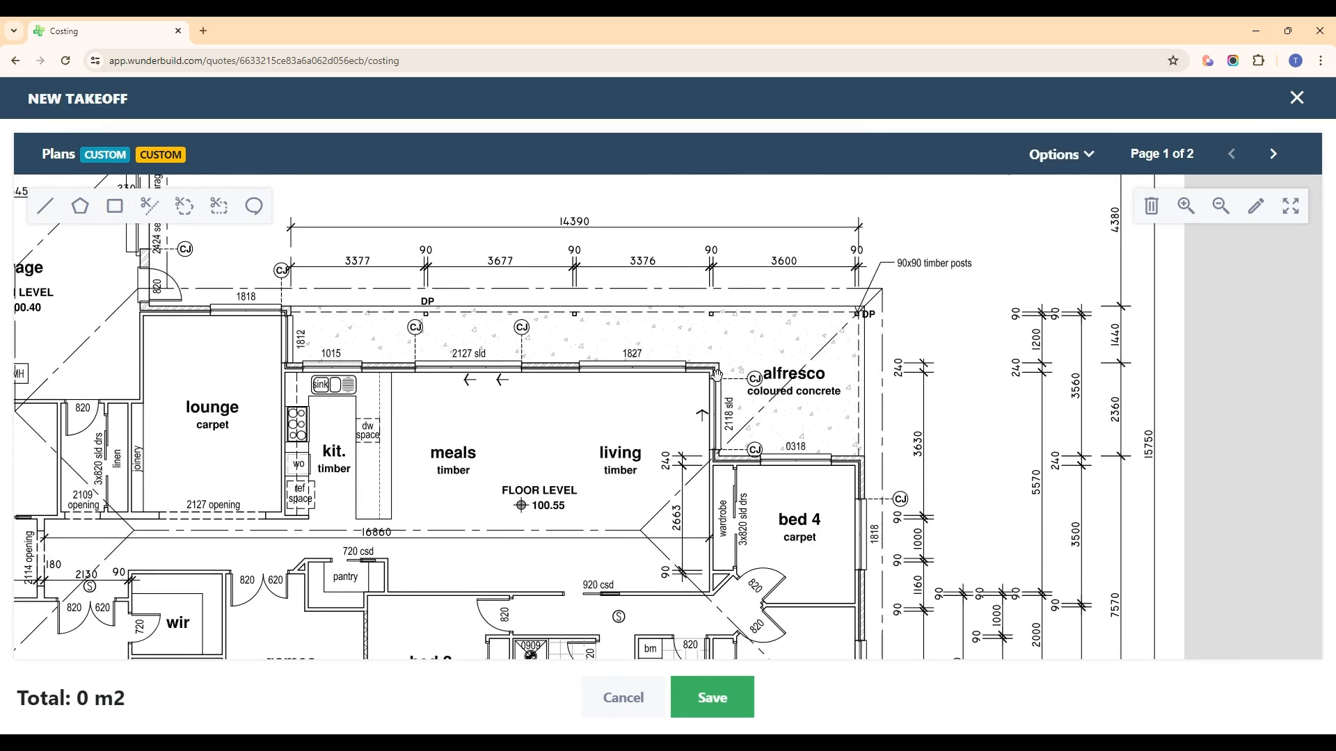
click(115, 206)
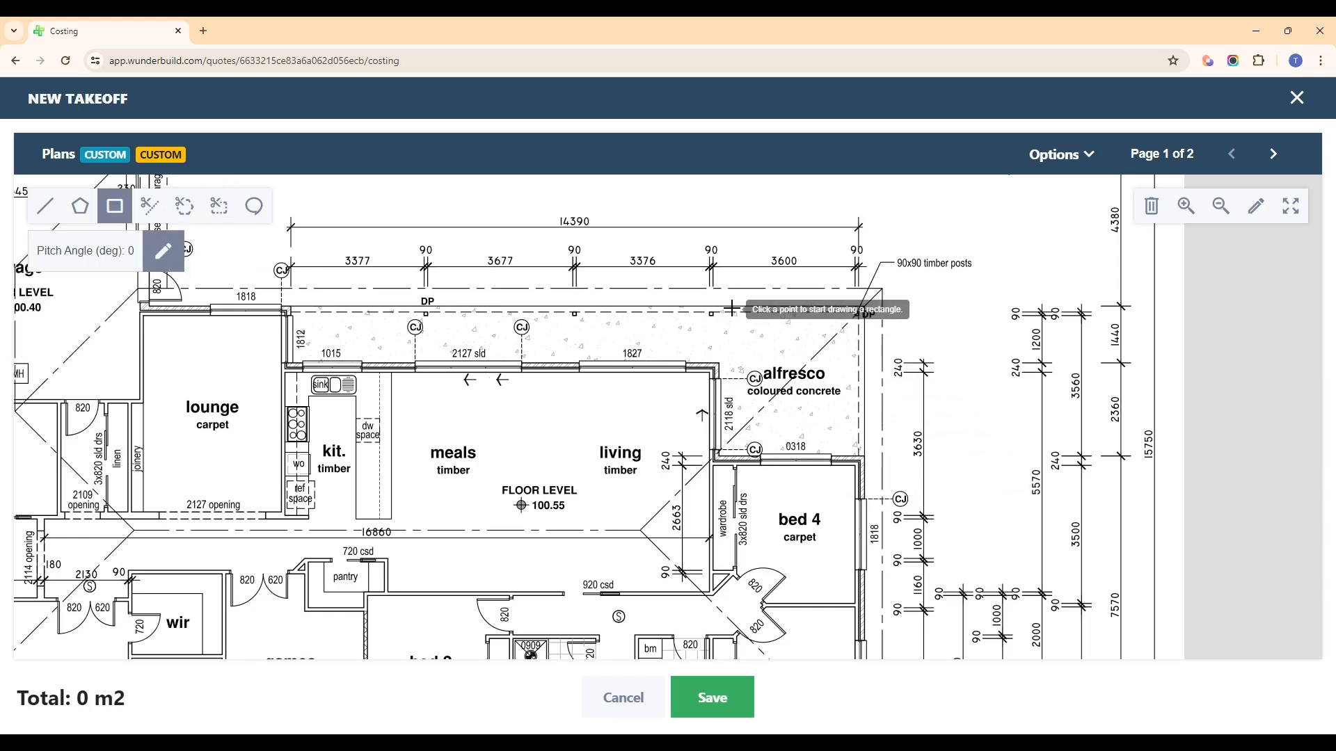
mouse_move(721, 309)
mouse_down()
mouse_move(633, 285)
mouse_move(681, 436)
mouse_move(776, 441)
mouse_up()
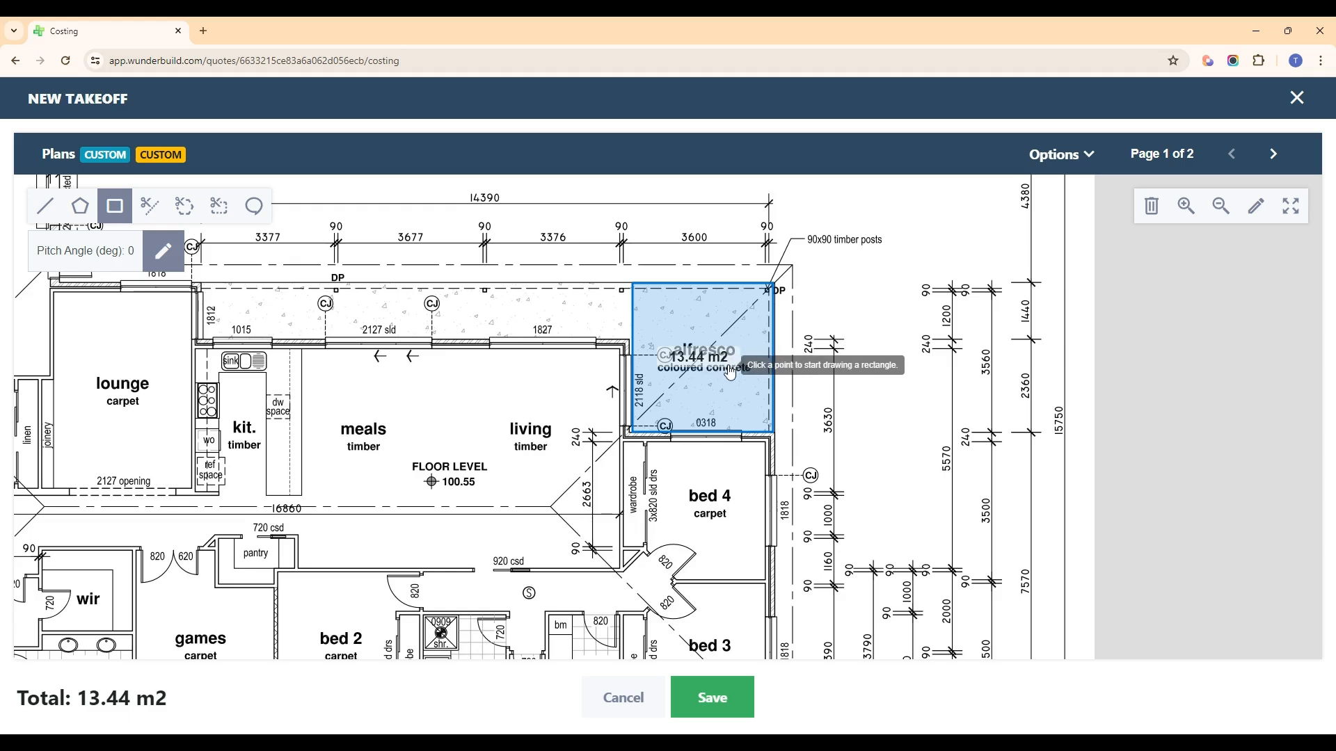
click(710, 698)
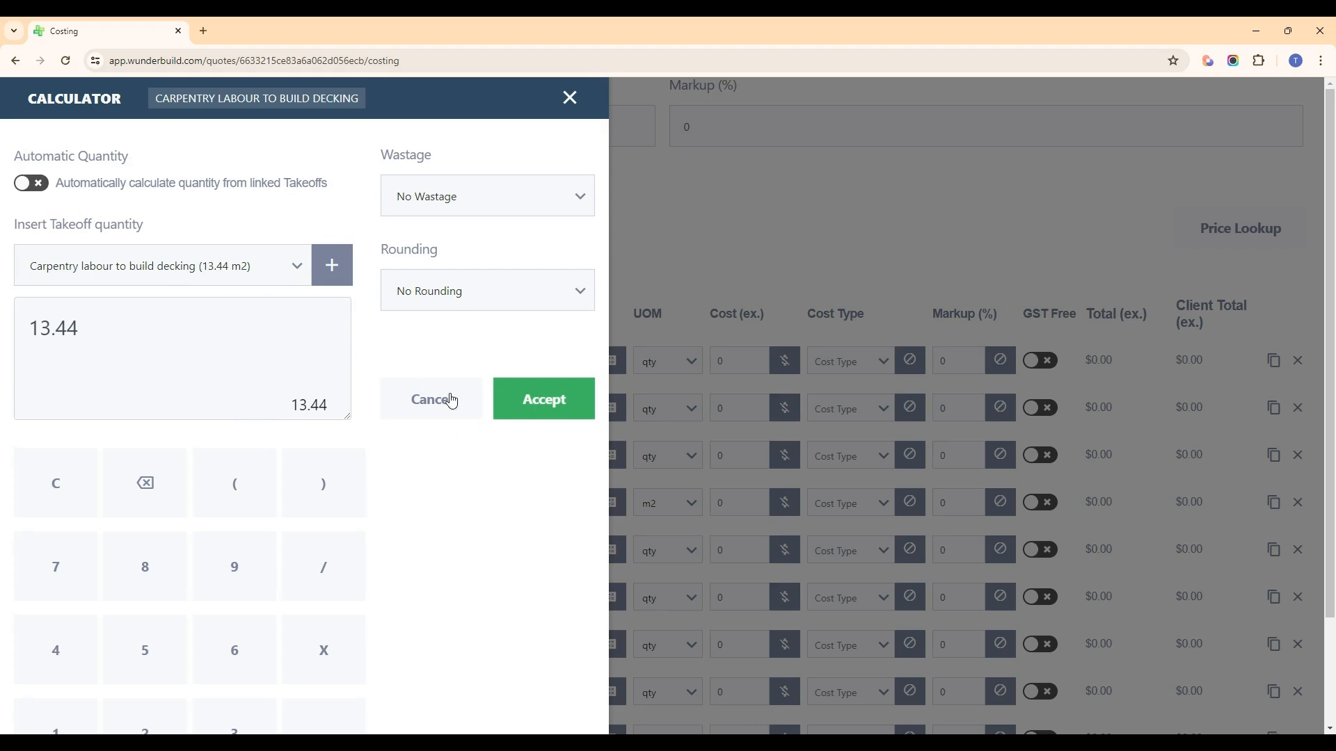
click(550, 412)
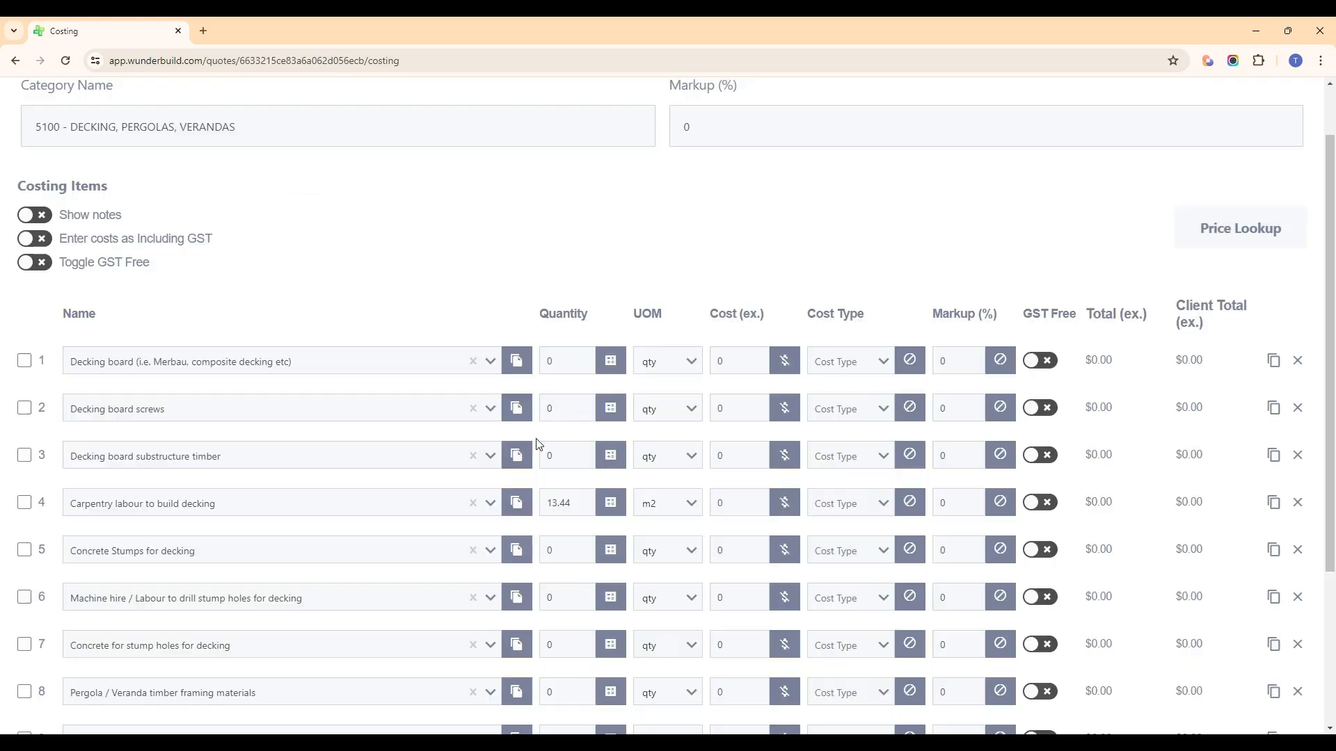